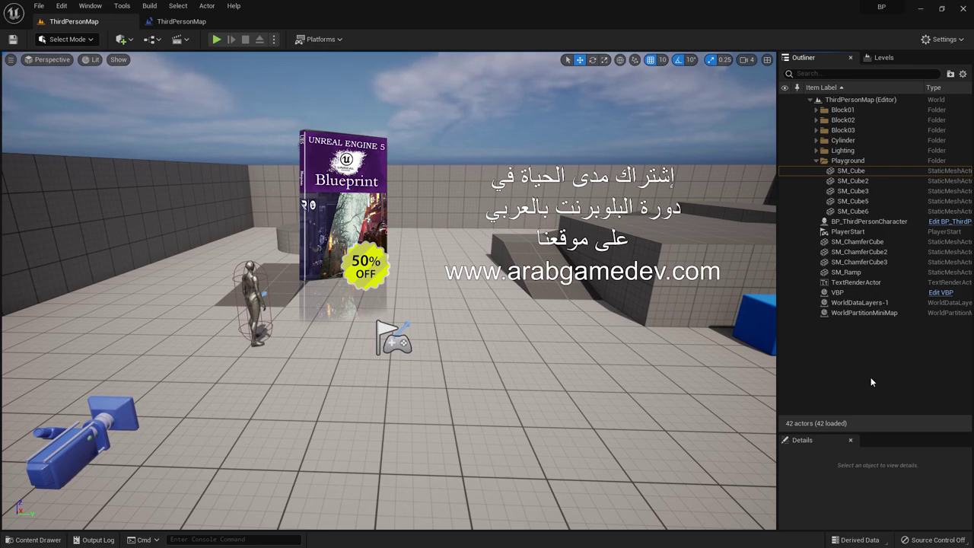
Step: Add a reference to the ramp in the level blueprint, delete it, and clear the level selection
left_click(295, 277)
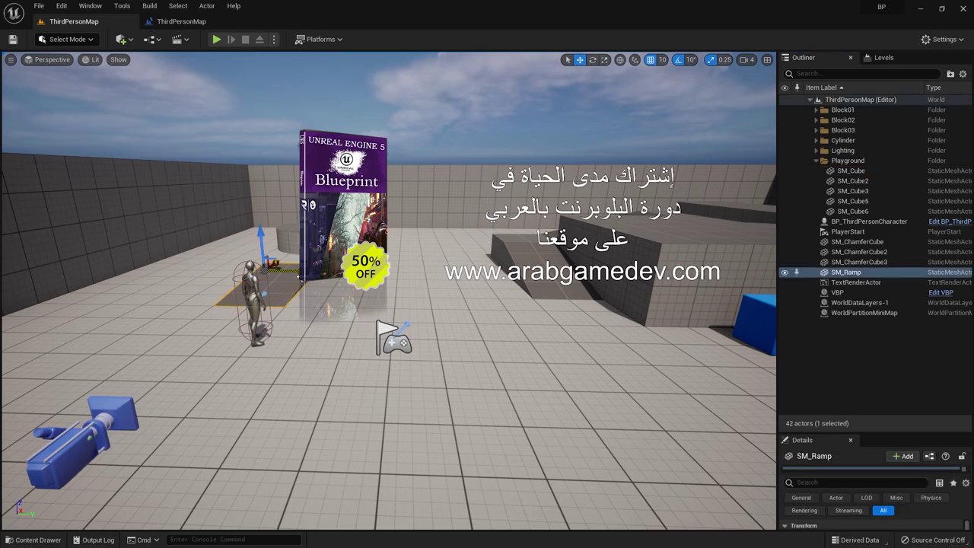
left_click(155, 39)
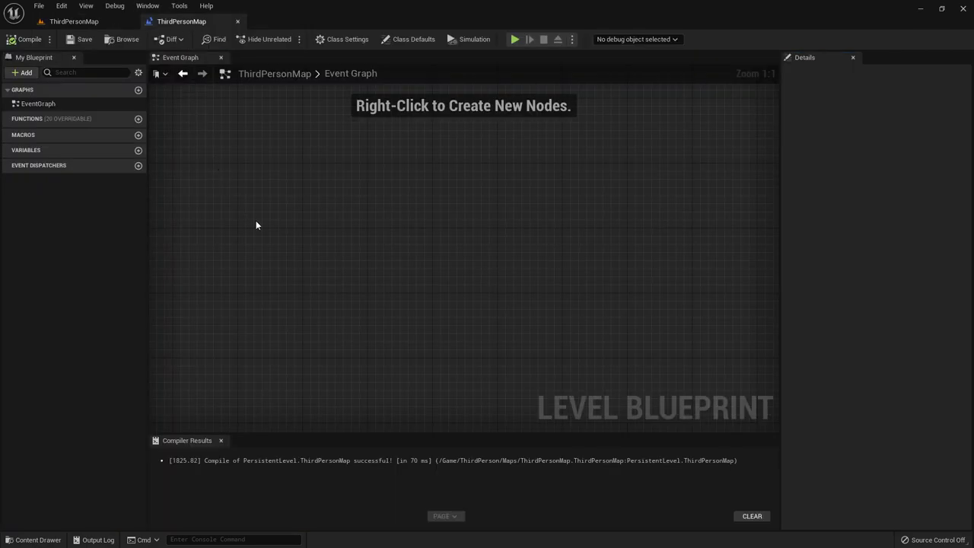
right_click(348, 246)
left_click(396, 263)
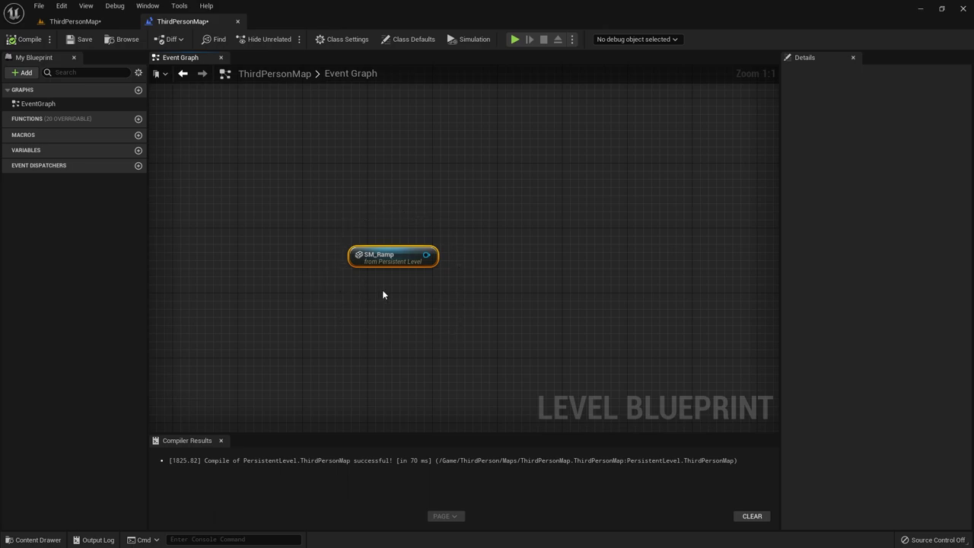
key("Delete")
left_click(70, 22)
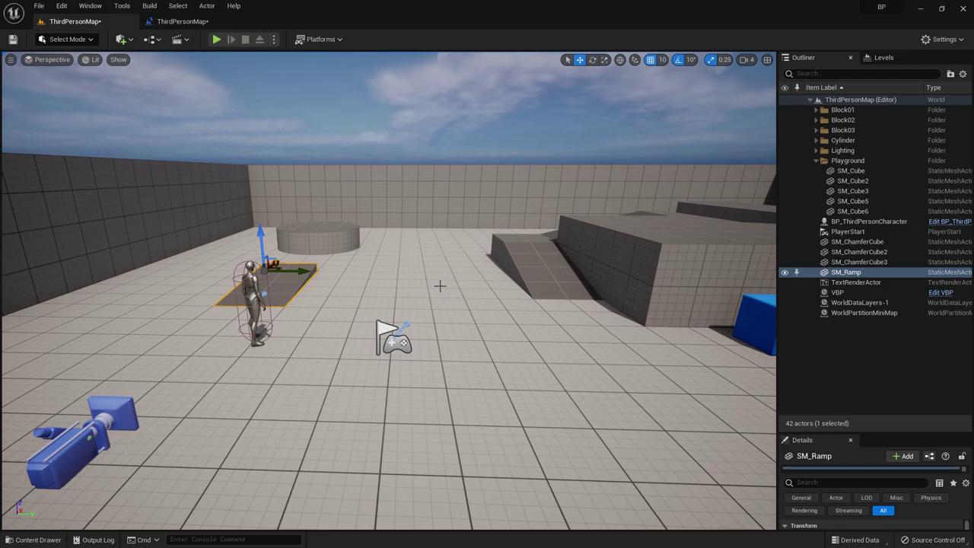
left_click(439, 285)
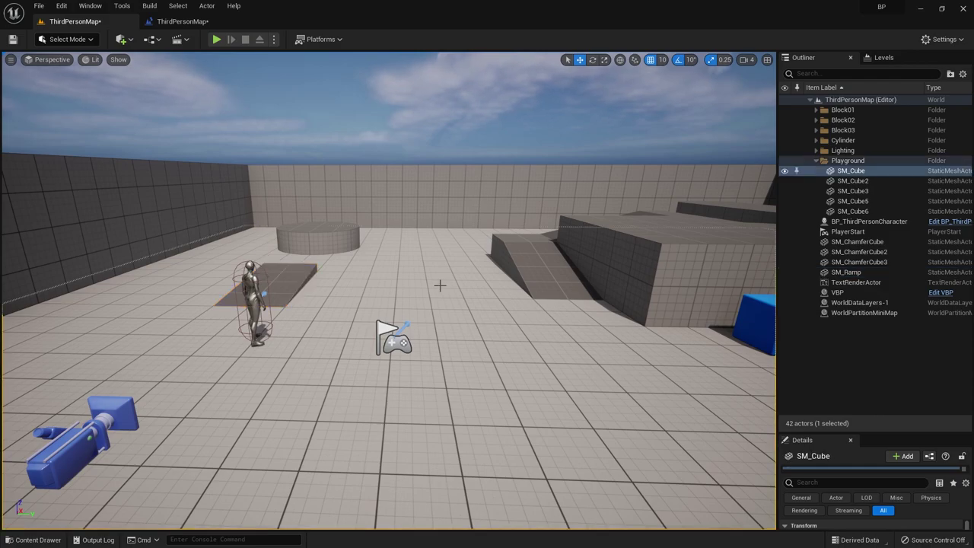
key("Escape")
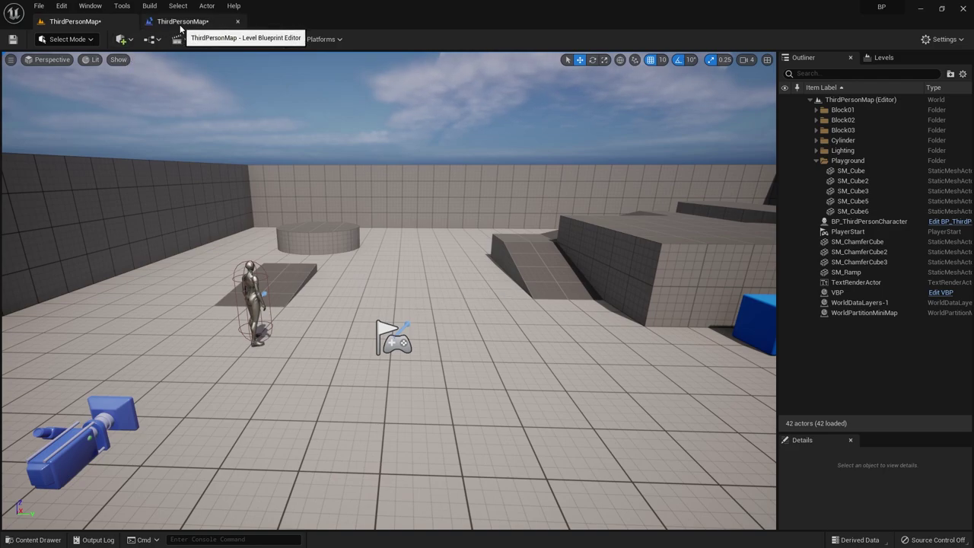
Step: Open the Level Blueprint and place a '1' keyboard event found by searching 'input 1'
left_click(152, 38)
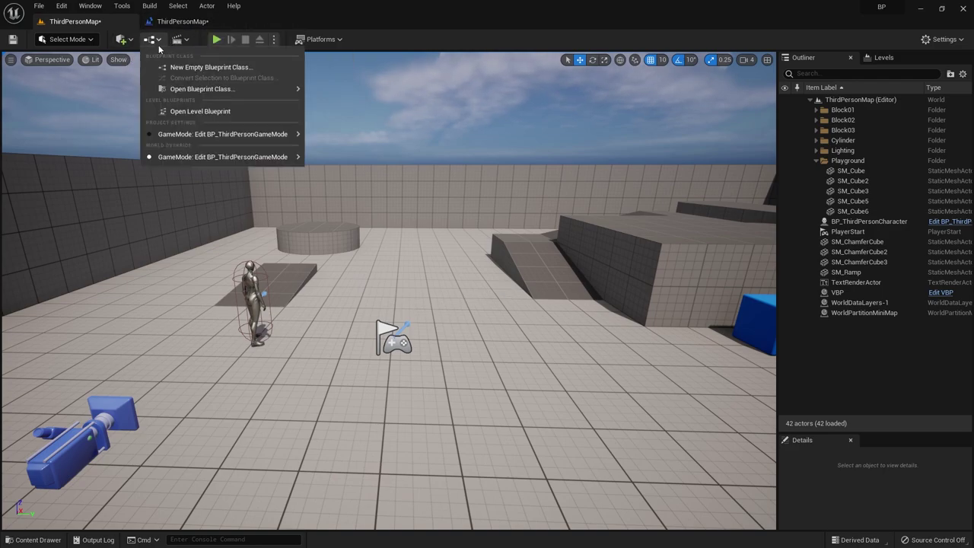
left_click(199, 111)
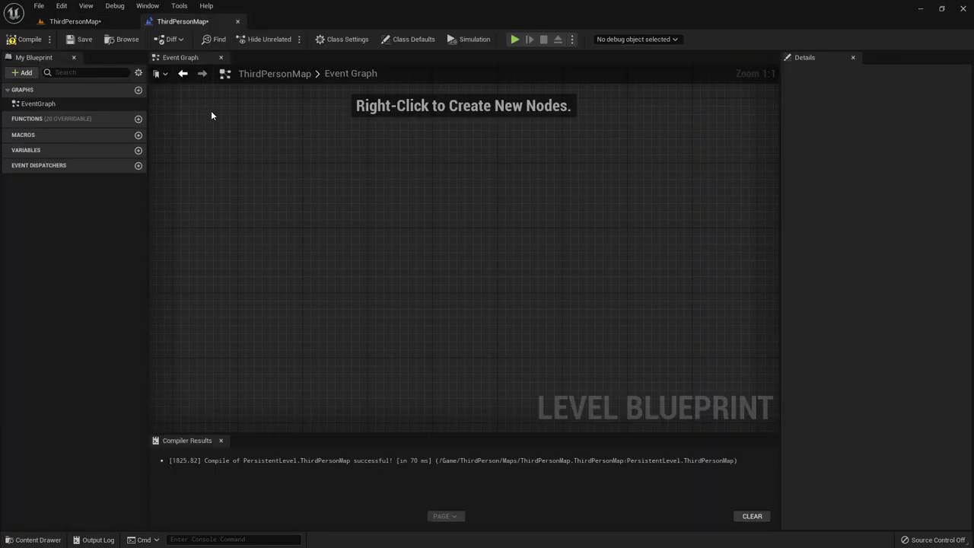
right_click(280, 196)
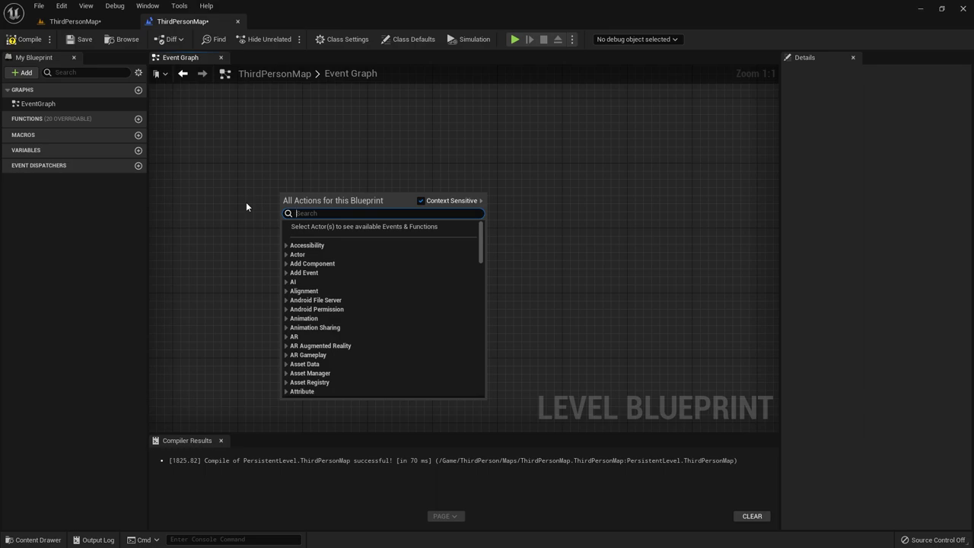
type("in")
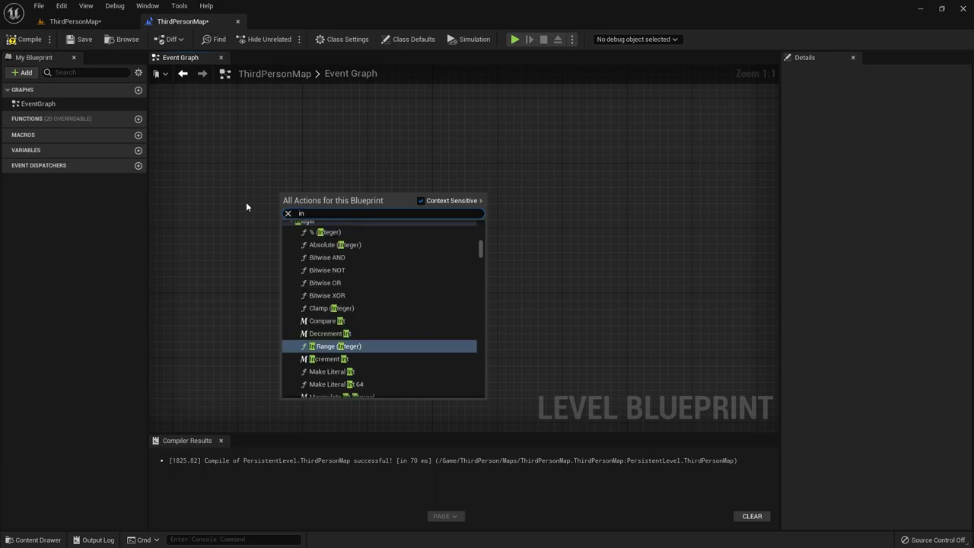
type("put 1")
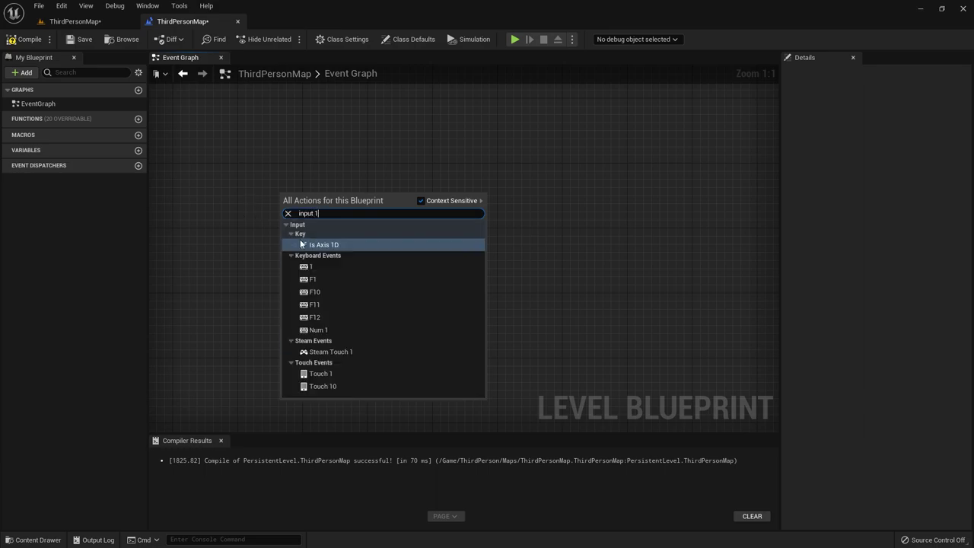
left_click(315, 268)
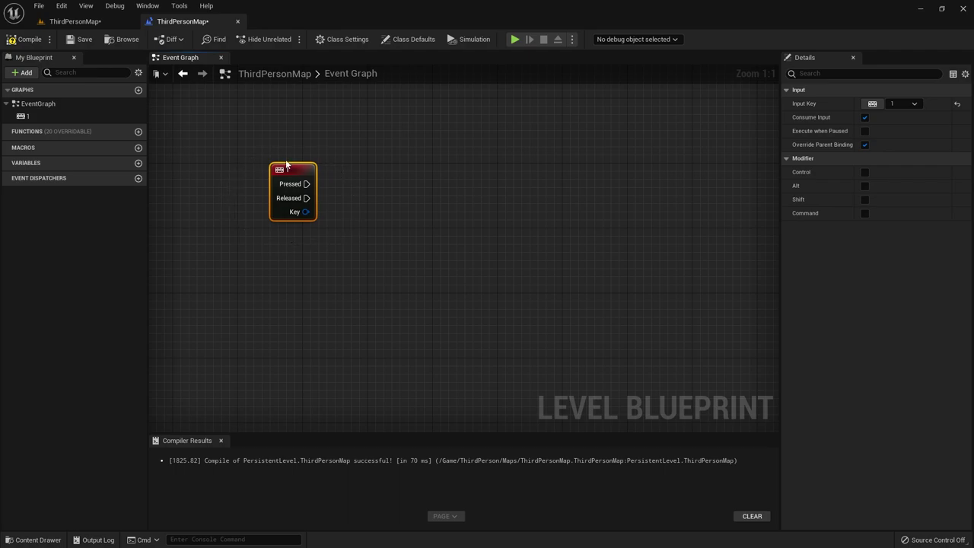
Step: Wire a Spawn Actor from Class node to key 1's Pressed pin with class Blueprint_Effect_Sparks
left_click_drag(305, 183, 404, 183)
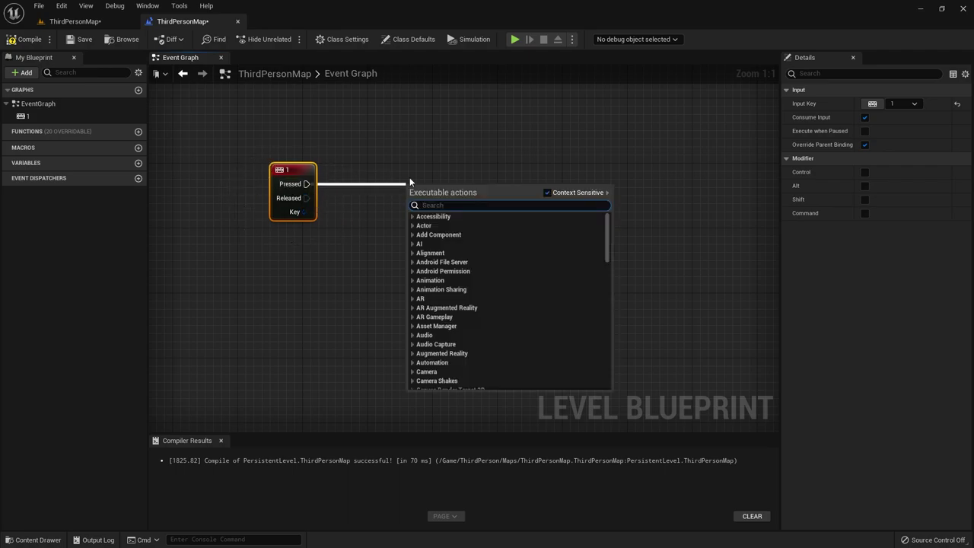
type("spawn act")
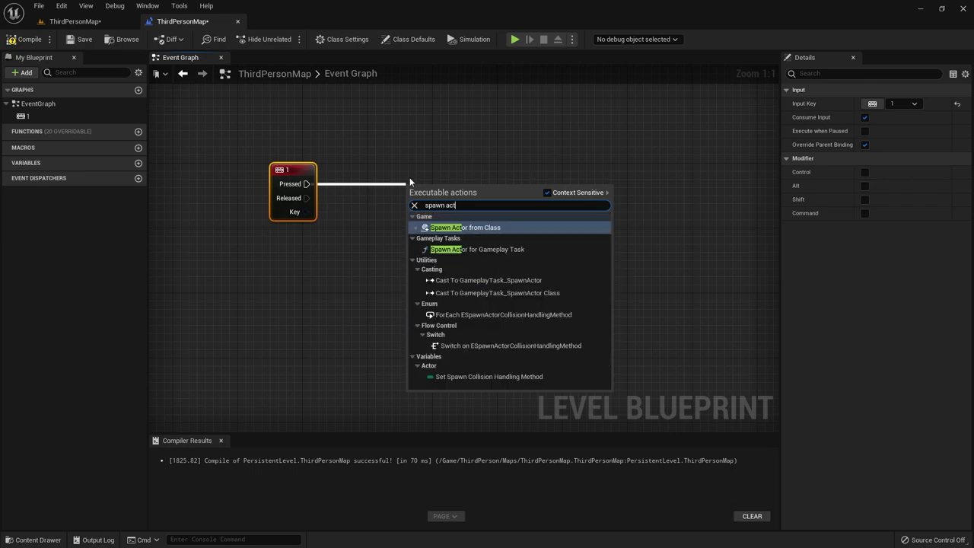
type("o")
left_click(498, 227)
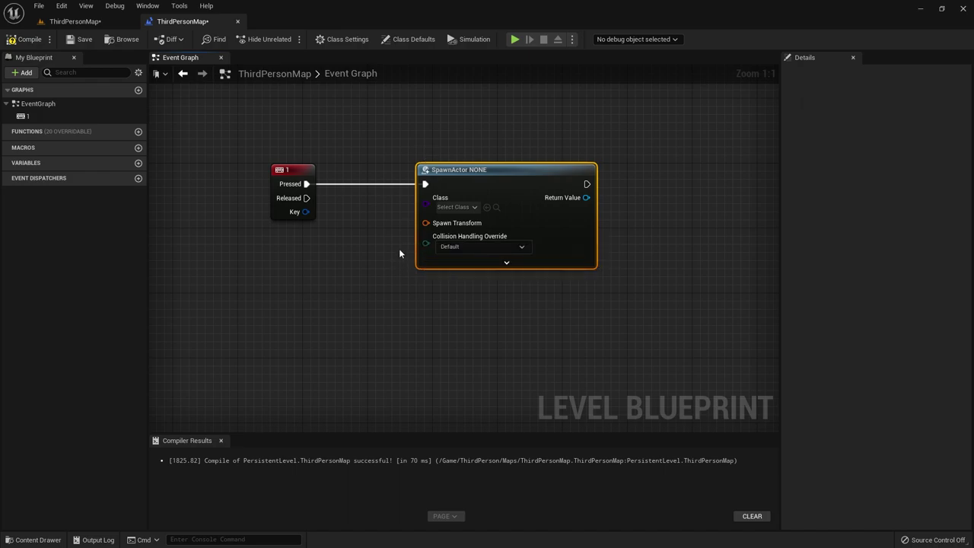
left_click(462, 208)
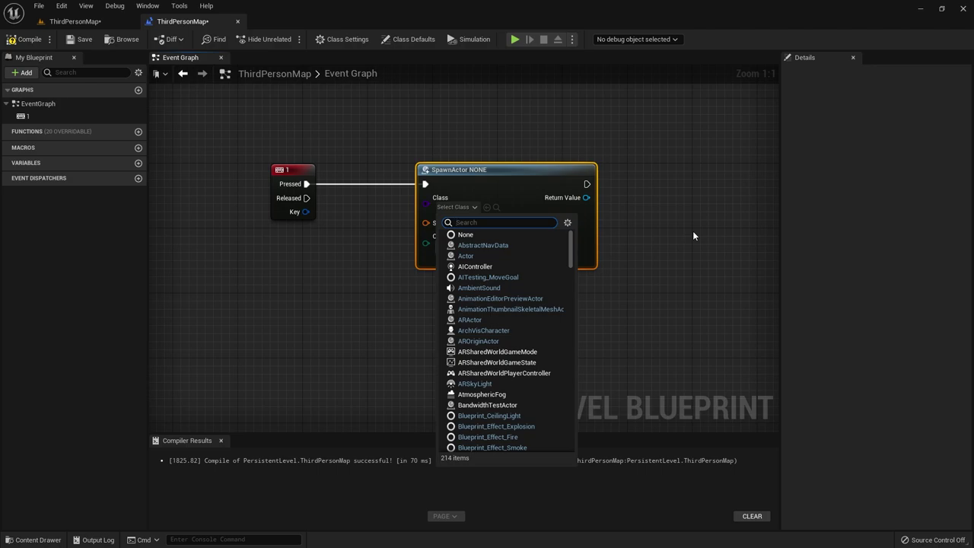
type("sparks")
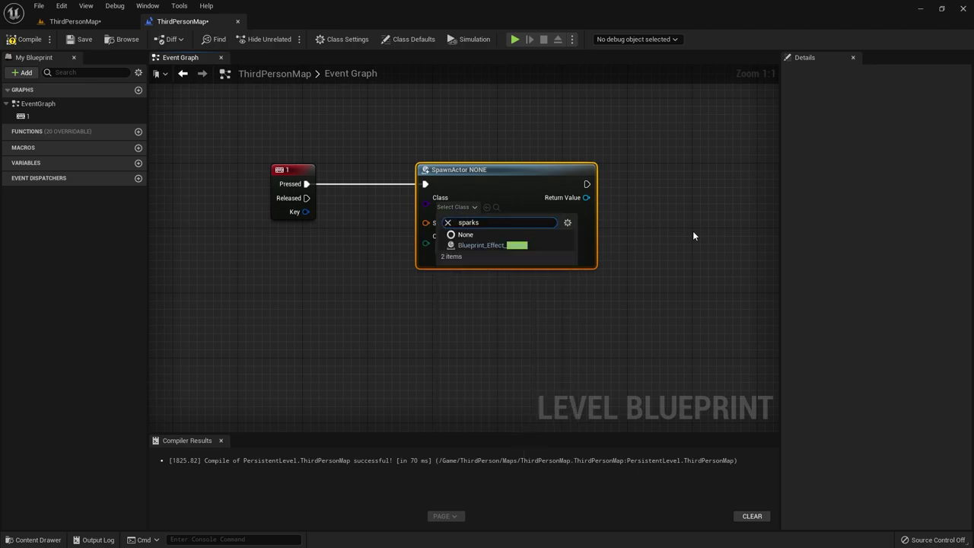
left_click(471, 244)
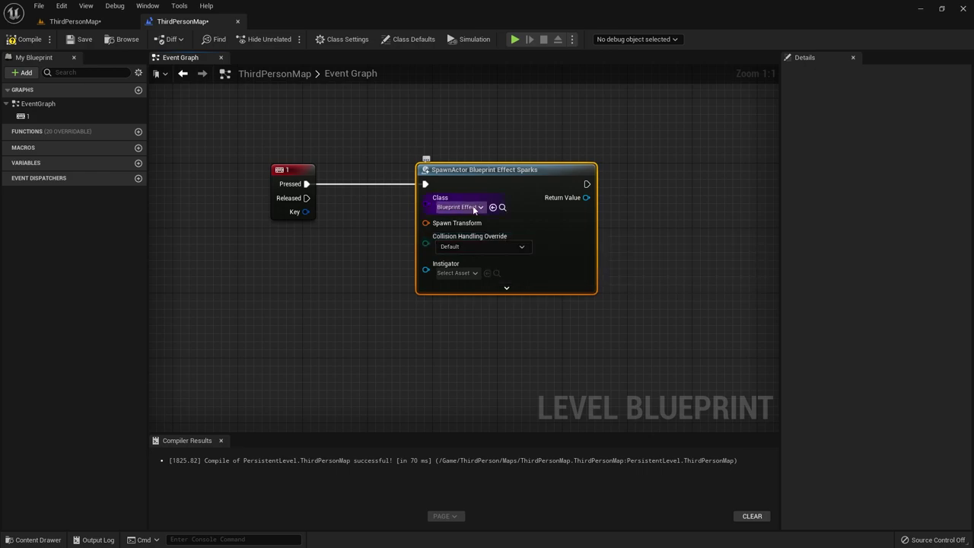
left_click(472, 205)
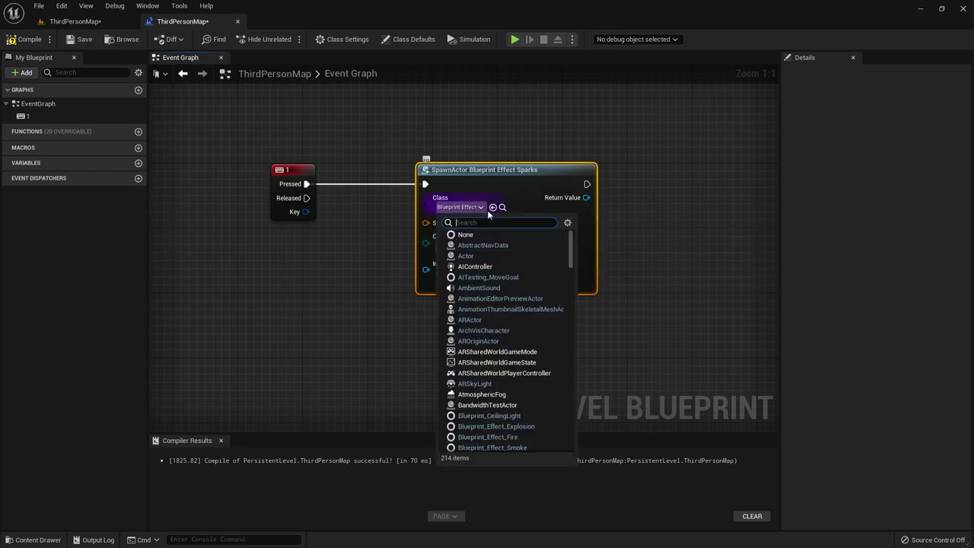
left_click(700, 215)
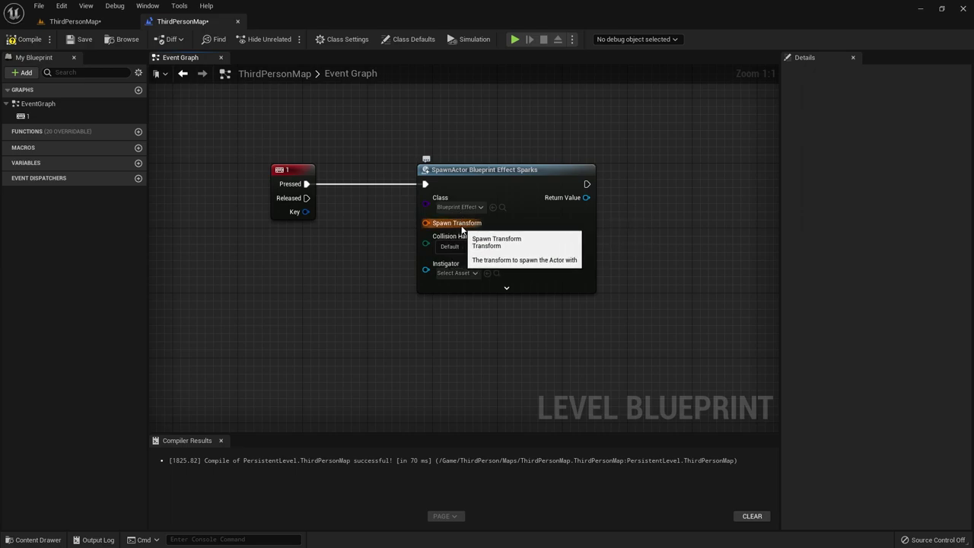
Step: Create a Transform variable SparkLocation and feed it into the SpawnActor's Spawn Transform
left_click(137, 162)
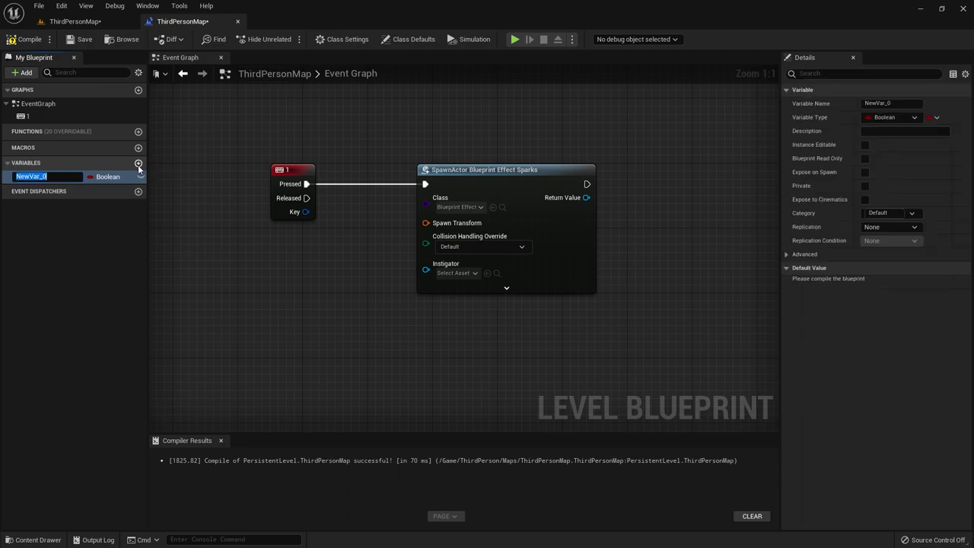
type("SparkL")
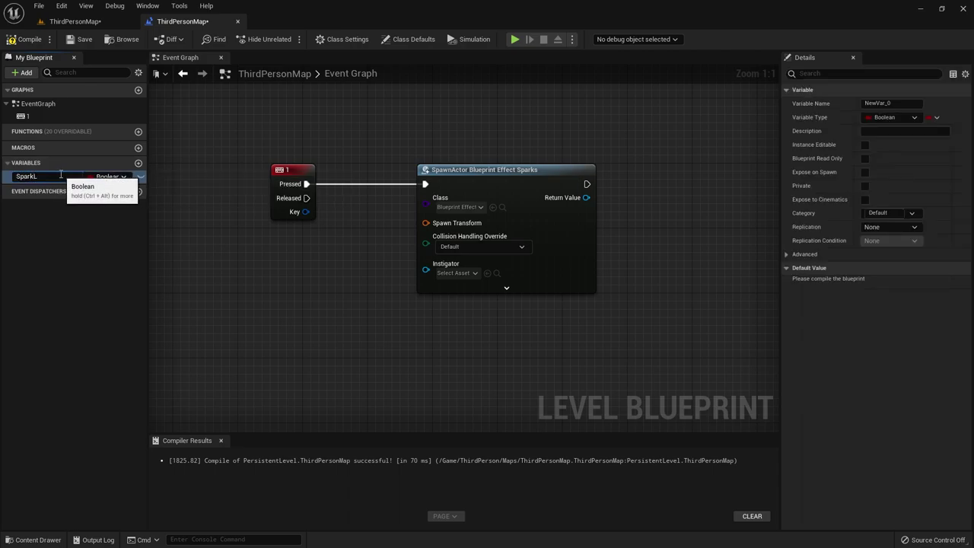
type("ocation")
key("Return")
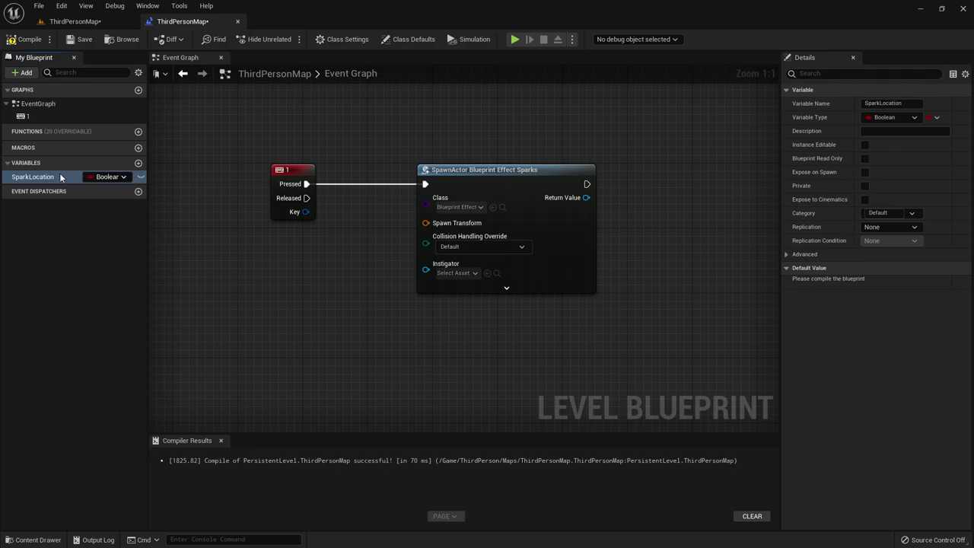
left_click(118, 176)
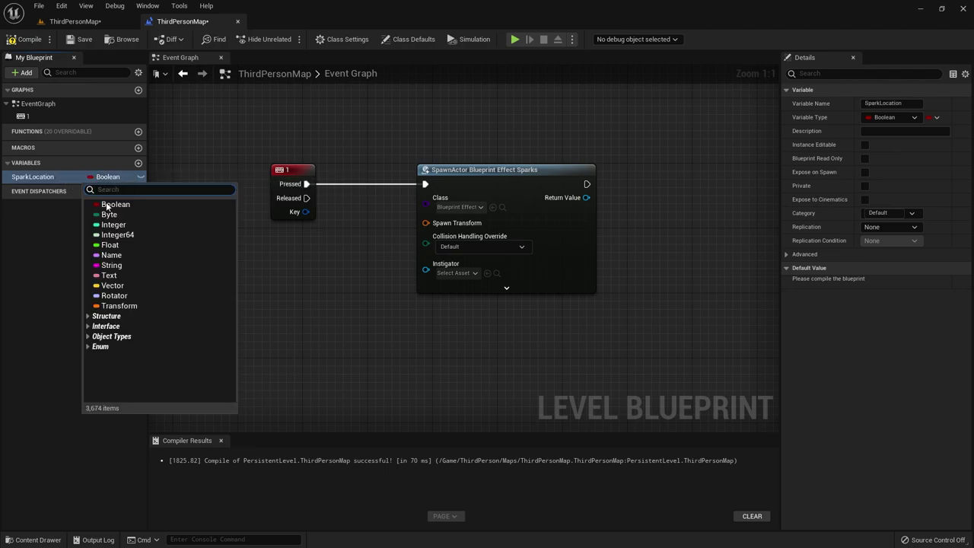
left_click(118, 306)
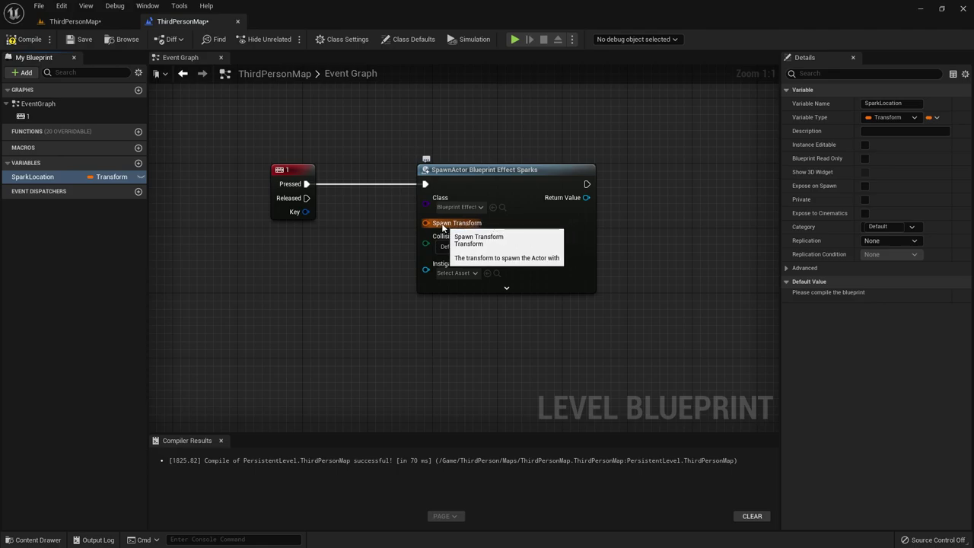
left_click_drag(28, 176, 423, 222)
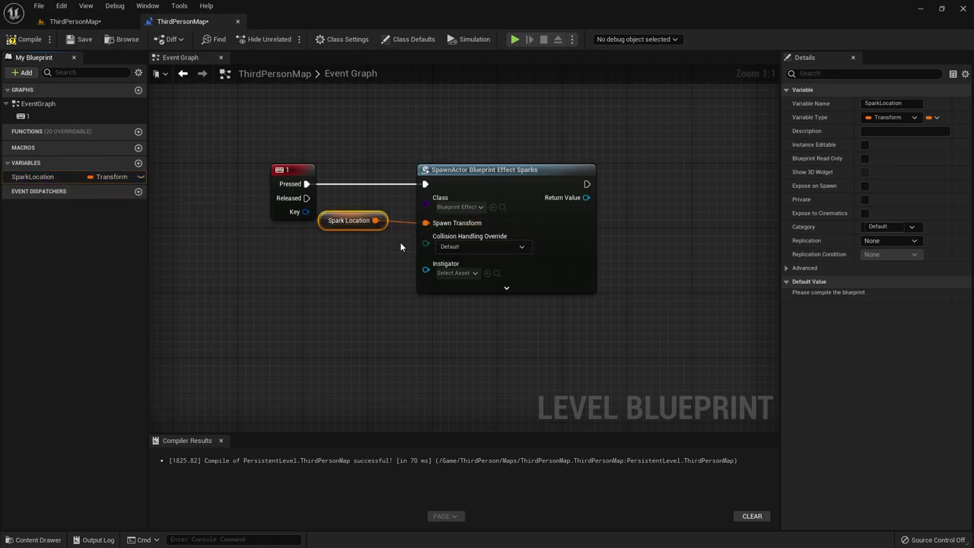
left_click_drag(324, 216, 323, 241)
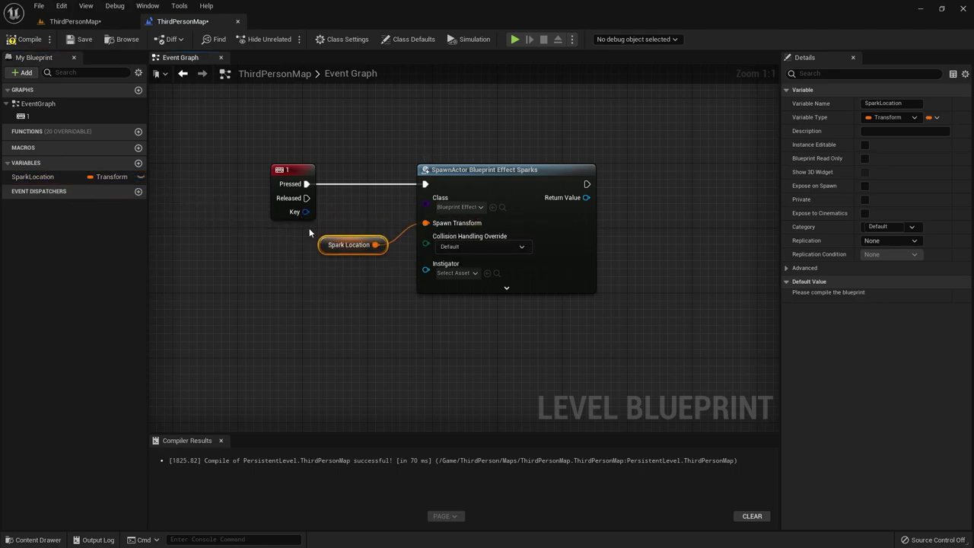
Step: Compile the blueprint, expand Spark Location's default values, and return to the level viewport
left_click(23, 39)
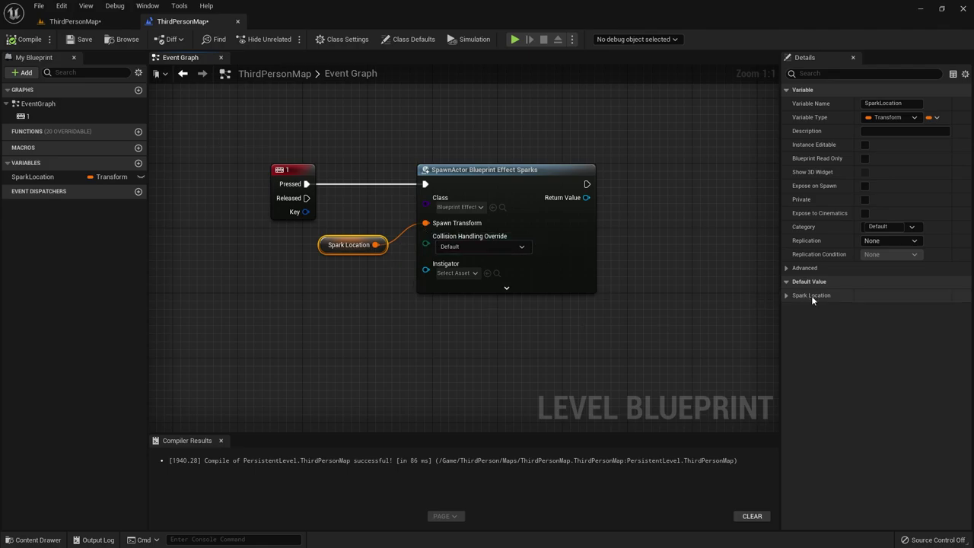
left_click(791, 295)
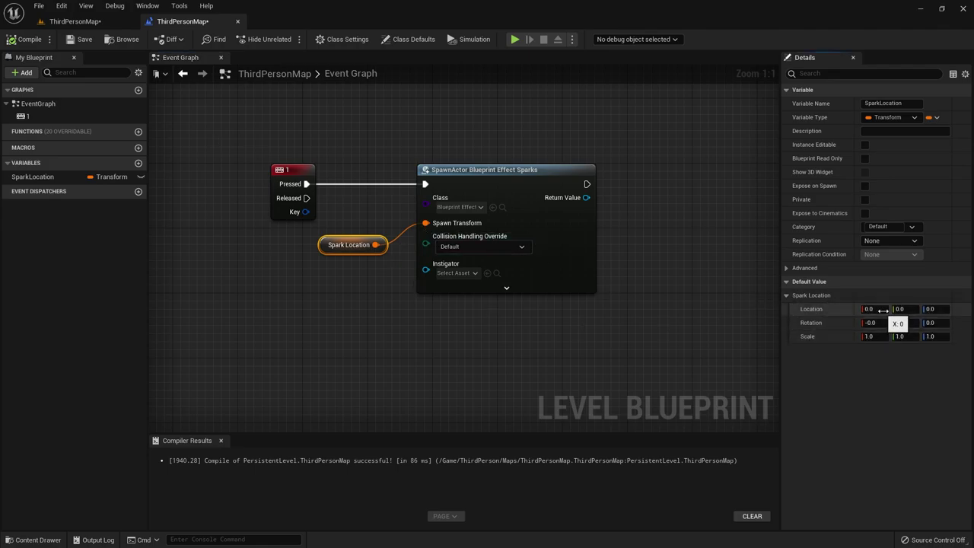
left_click(70, 22)
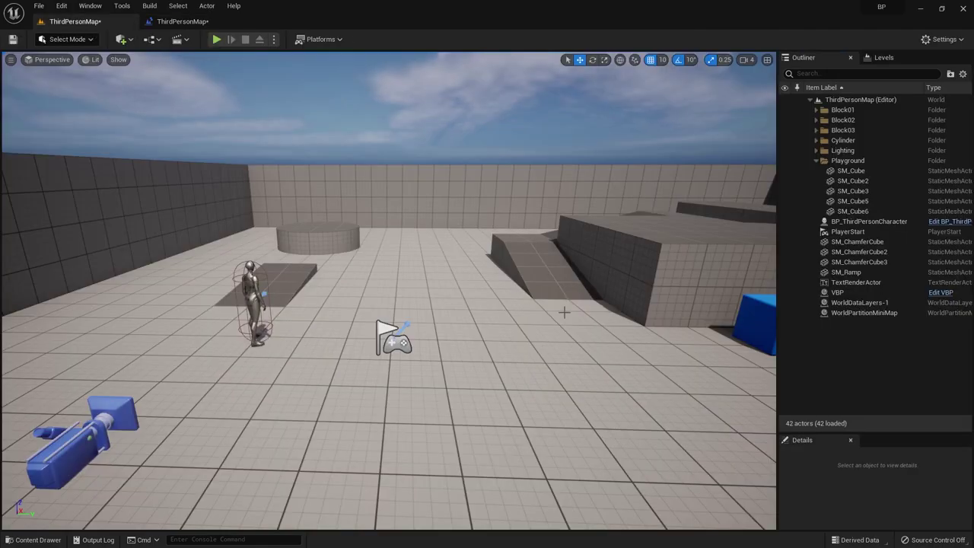
Step: Scale SM_ChamferCube down to a small cube and move it up and right across the floor
mouse_move(563, 311)
left_mouse_down()
mouse_move(597, 236)
mouse_move(315, 233)
mouse_move(372, 252)
left_mouse_up()
left_click(609, 227)
scroll(447, 259, "up", 5)
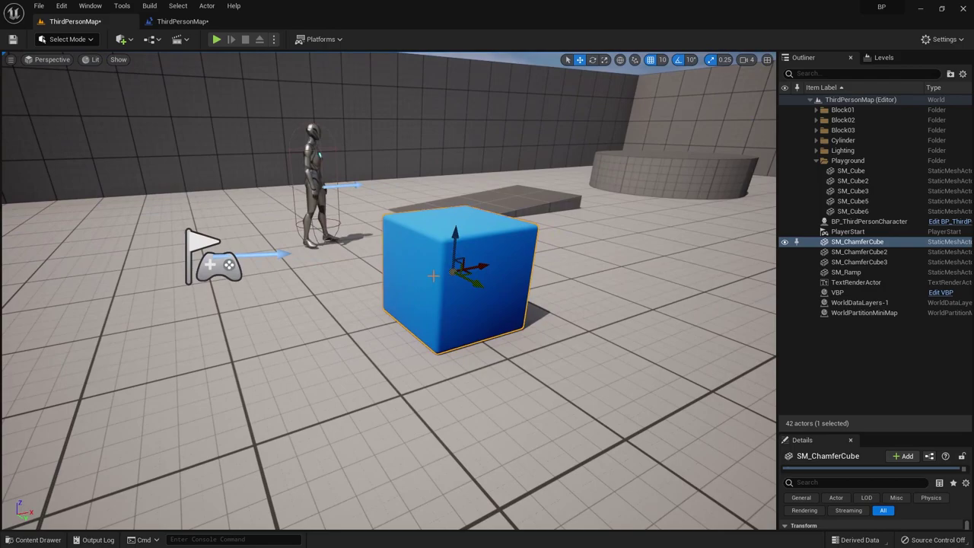
key("e")
key("r")
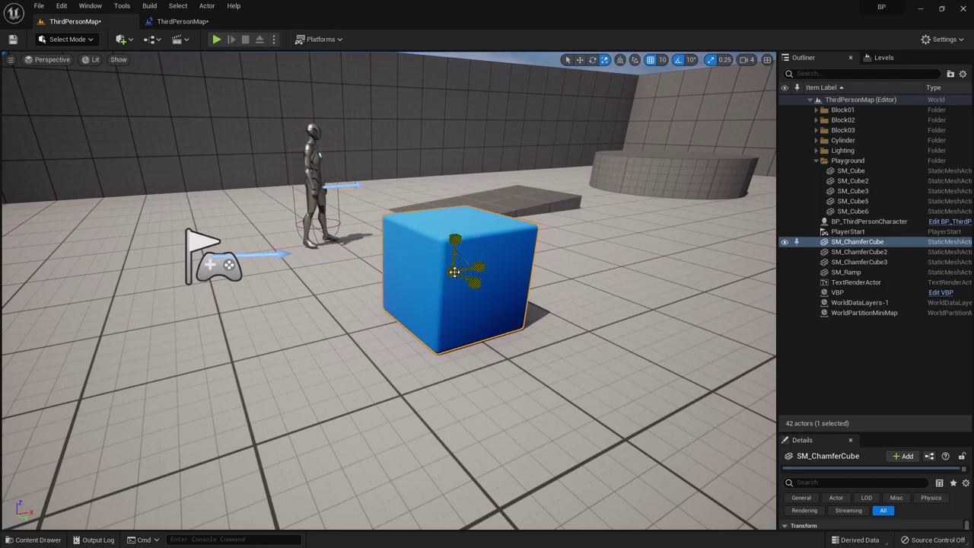
left_click_drag(454, 272, 455, 274)
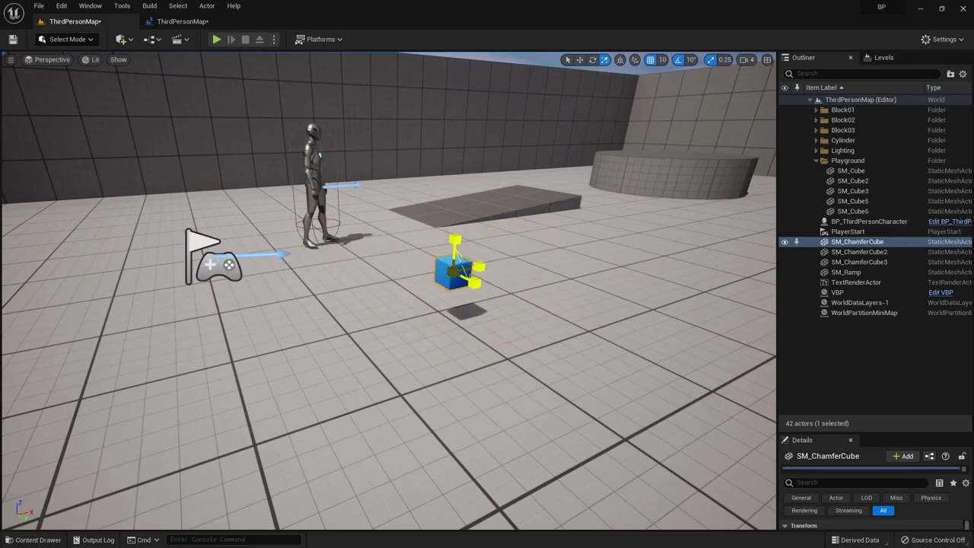
key("w")
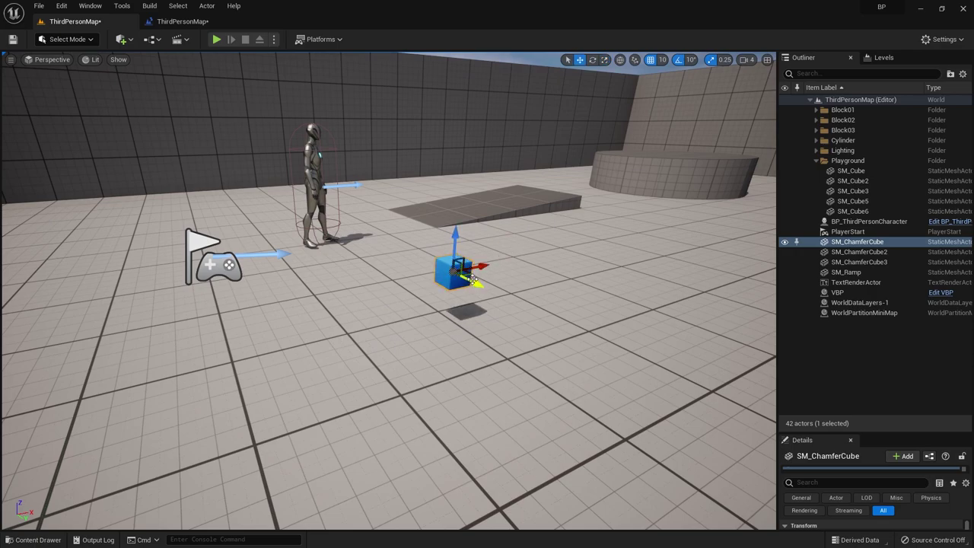
mouse_move(472, 280)
left_mouse_down()
mouse_move(519, 259)
mouse_move(719, 221)
left_mouse_up()
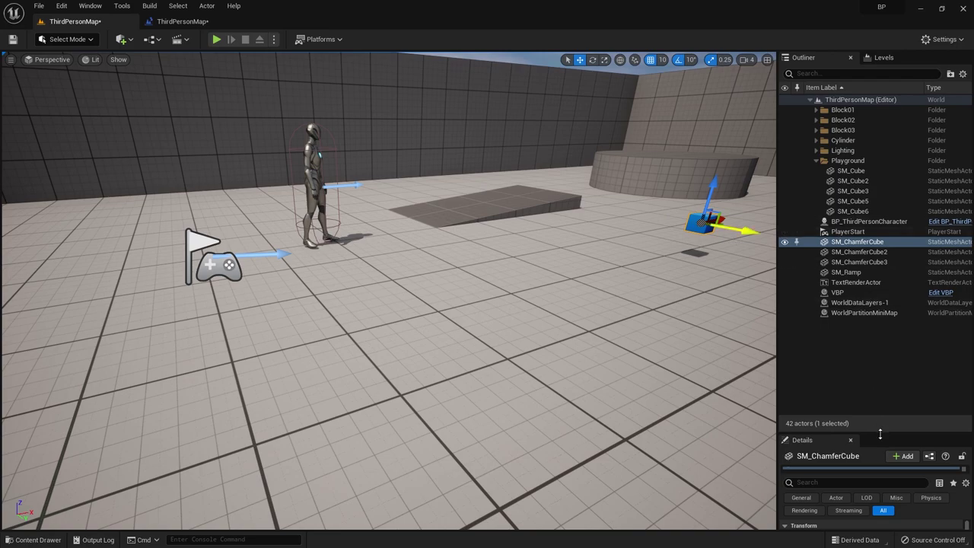
Step: Copy the cube's Location (1530, 1120, 50.0126) from the Details panel
left_click_drag(880, 433, 879, 214)
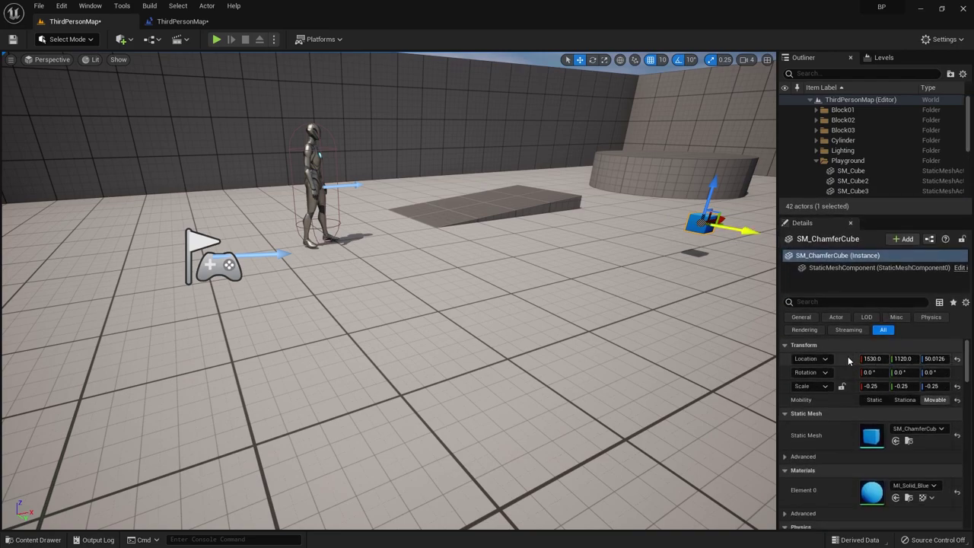
right_click(843, 364)
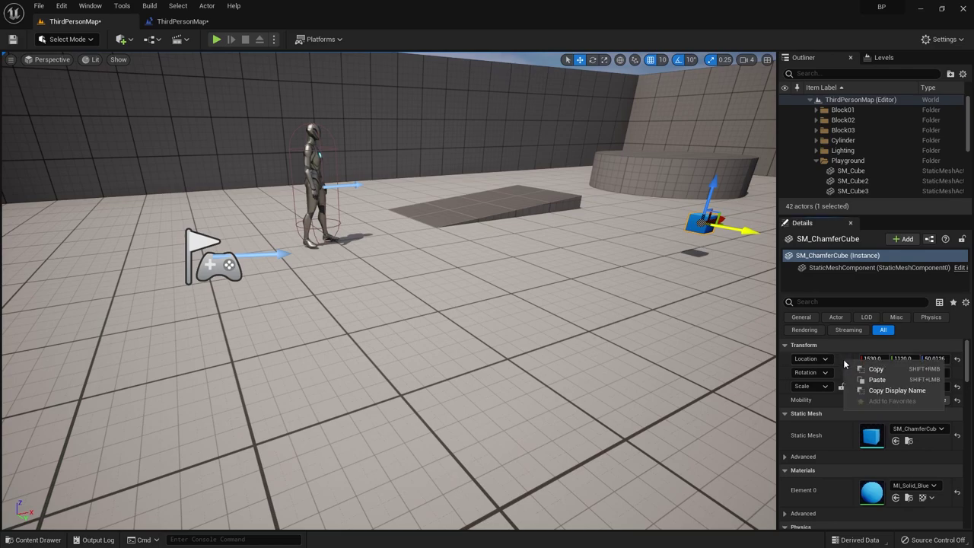
left_click(882, 370)
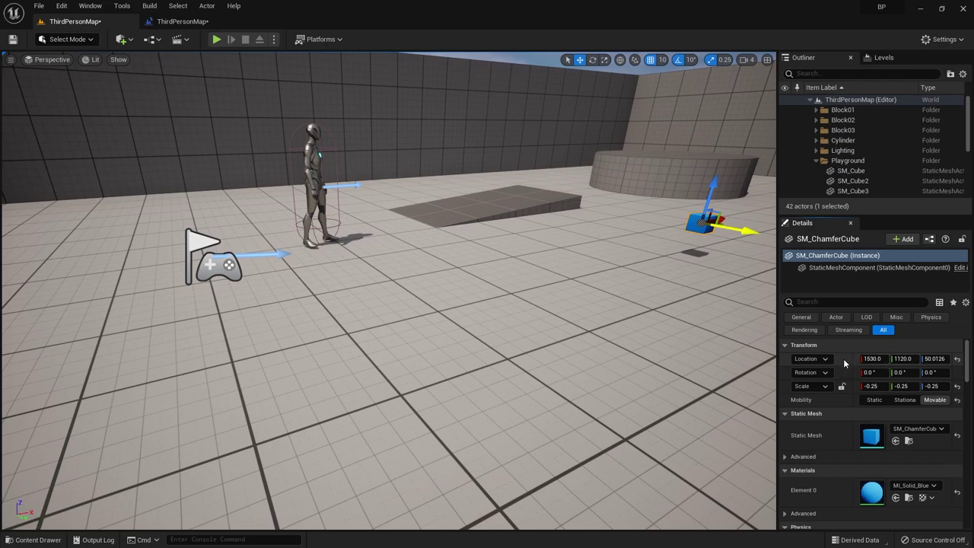
right_click(842, 364)
left_click(869, 378)
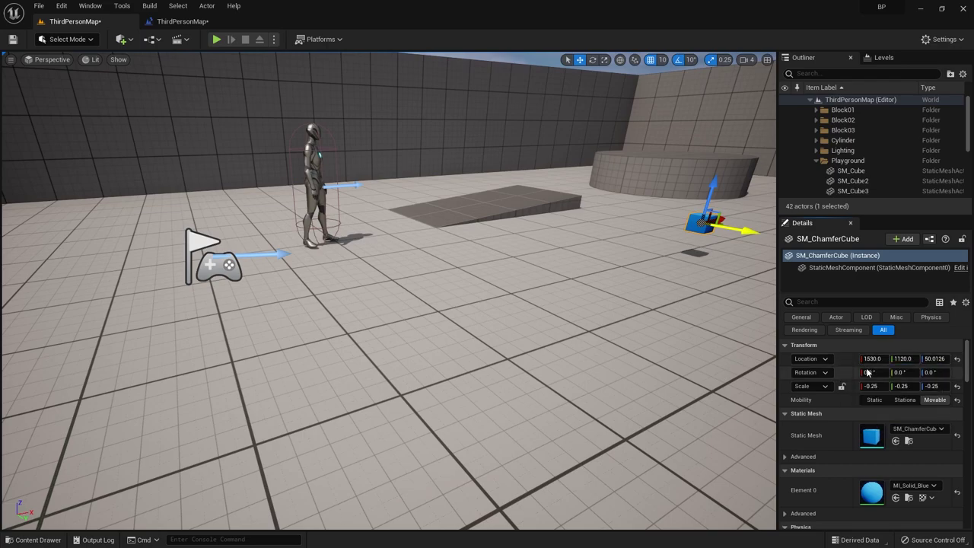
left_click(183, 21)
Step: Paste 1530, 1120, 50.0126 into Spark Location's default location, then compile and save
left_click(358, 246)
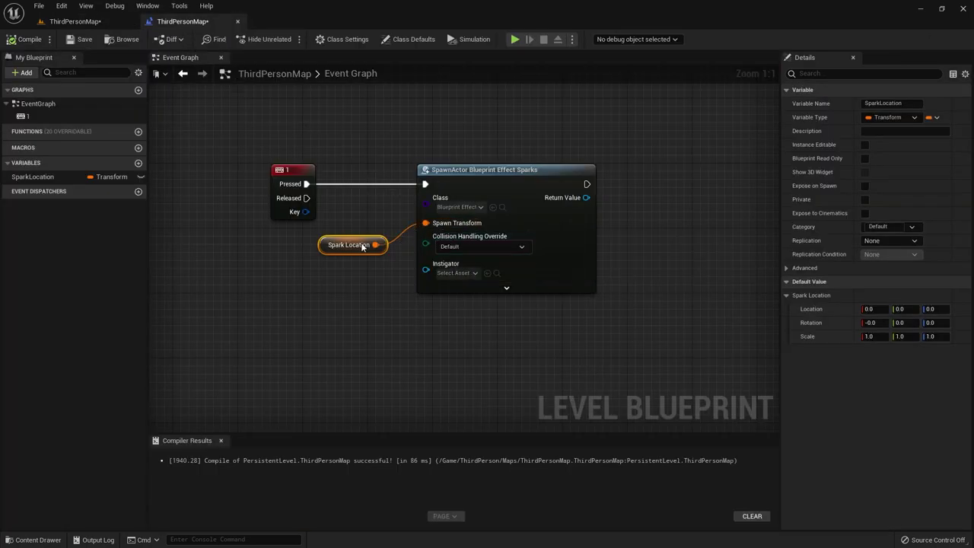
left_click(873, 309)
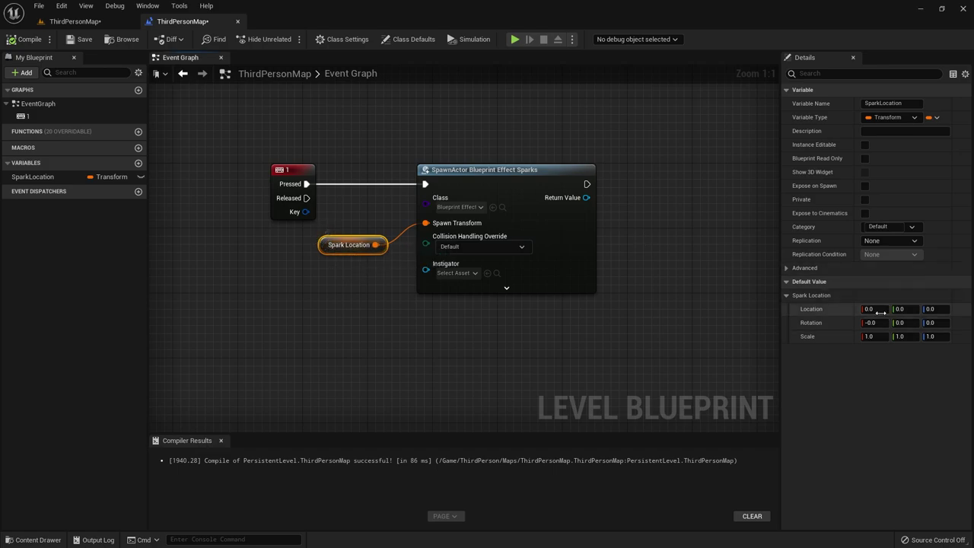
right_click(841, 308)
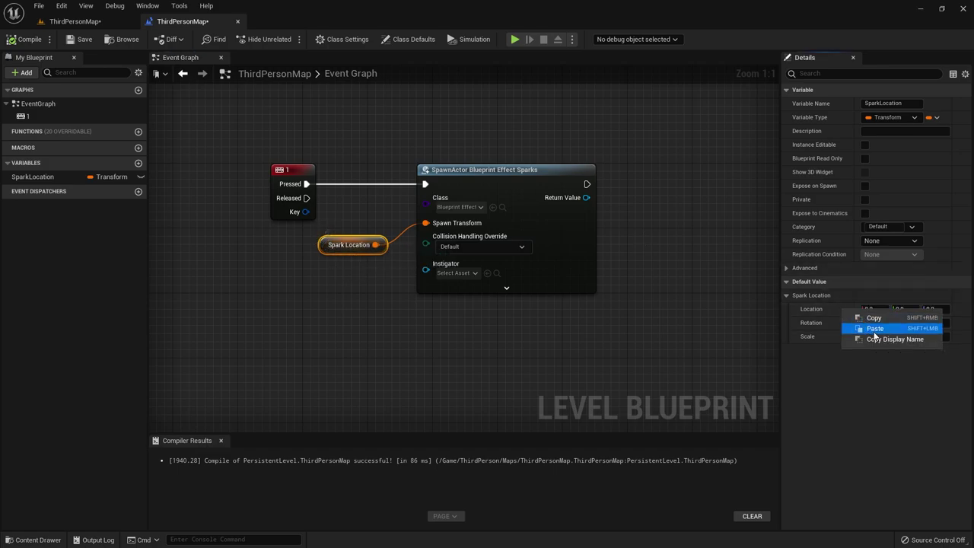
left_click(874, 329)
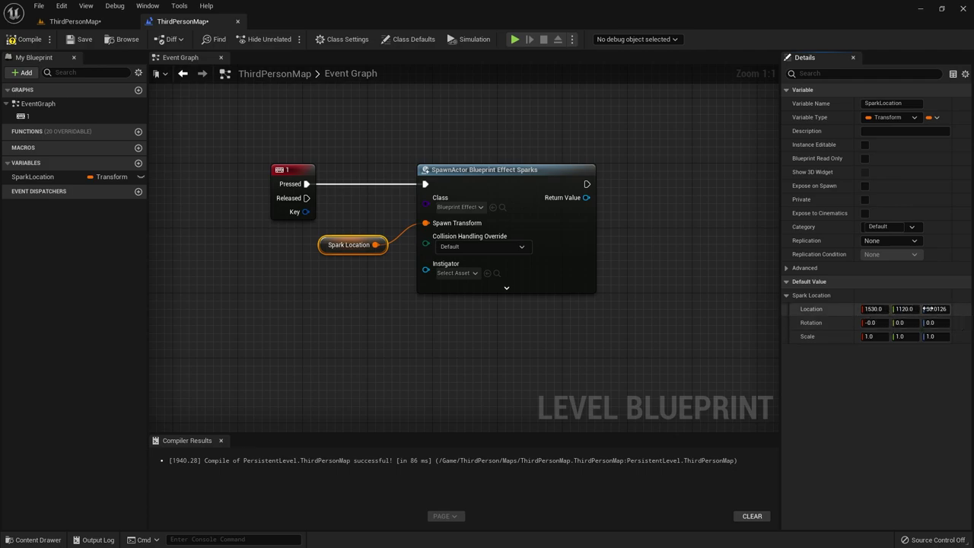
left_click(25, 39)
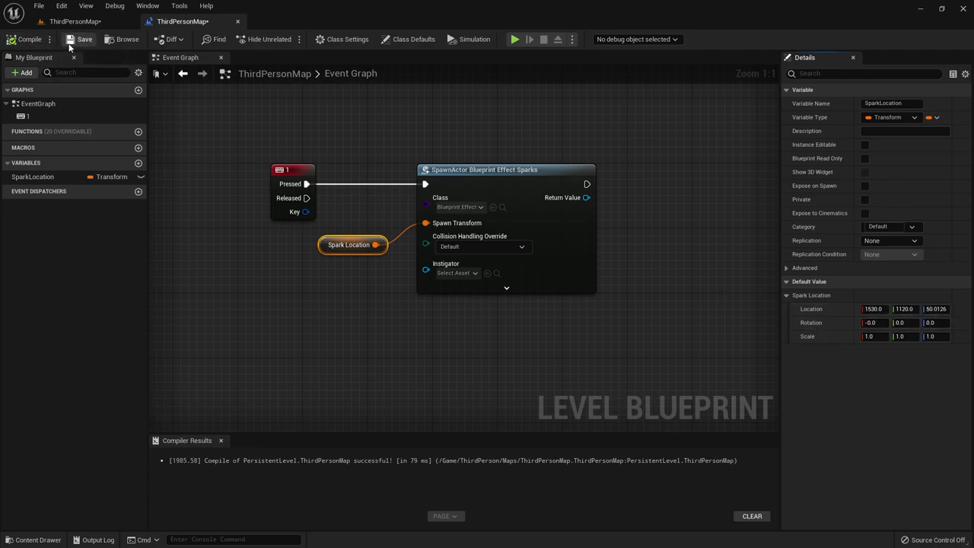
left_click(68, 45)
left_click(74, 21)
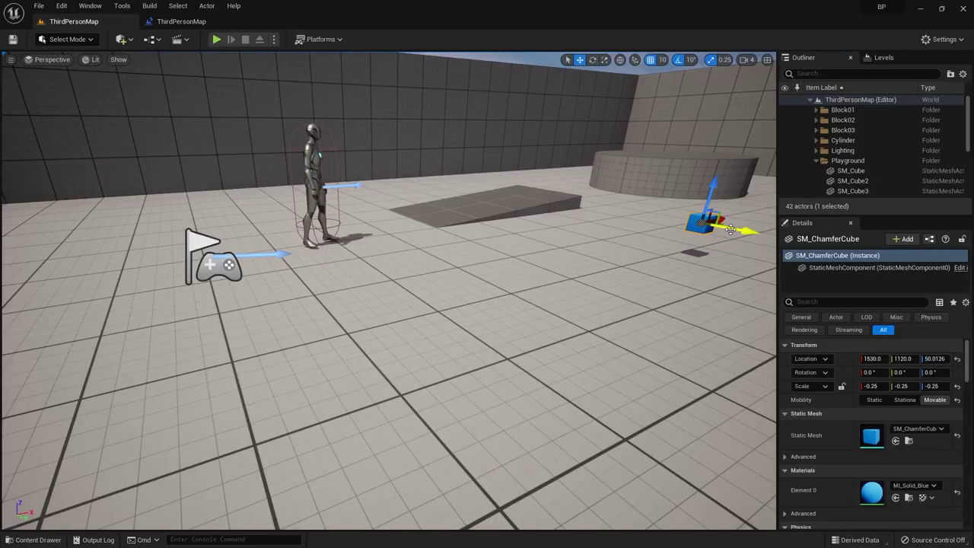
Step: Frame the cube, play the level, run and jump with the character, then stop the session
key("f")
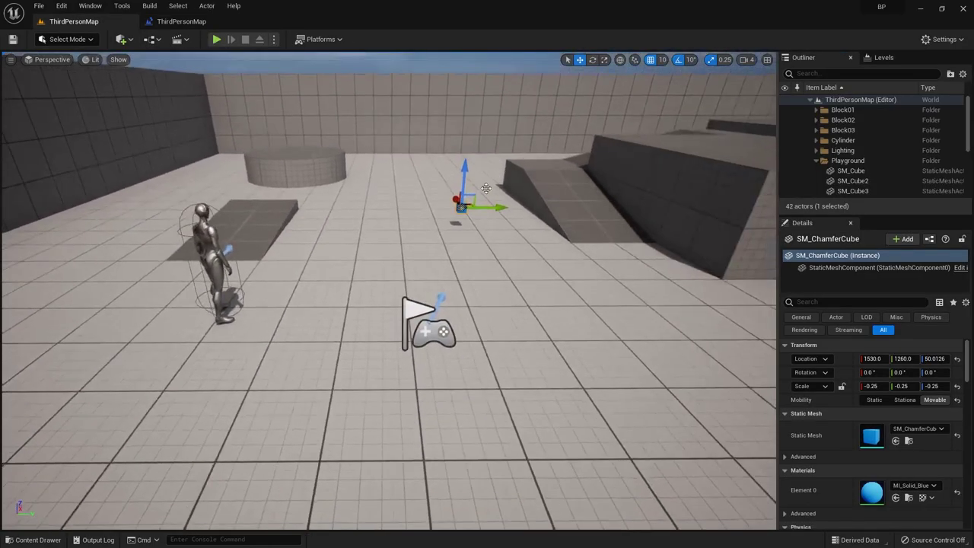
left_click(181, 21)
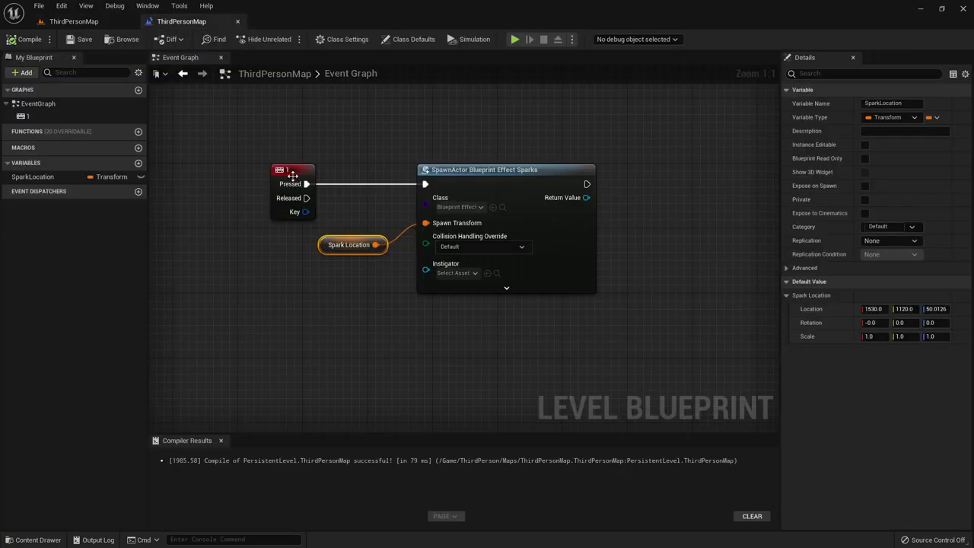
left_click(74, 21)
left_click(218, 41)
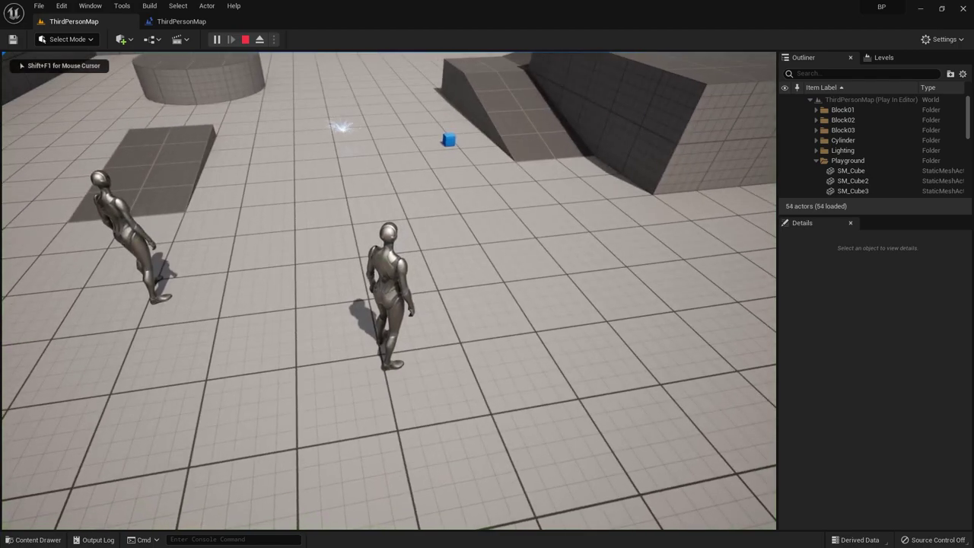
key("w")
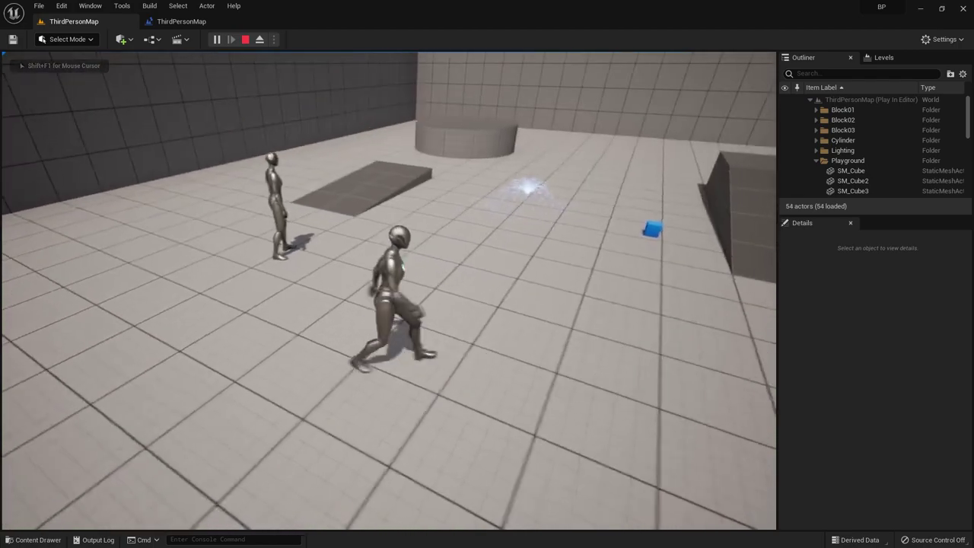
key("space")
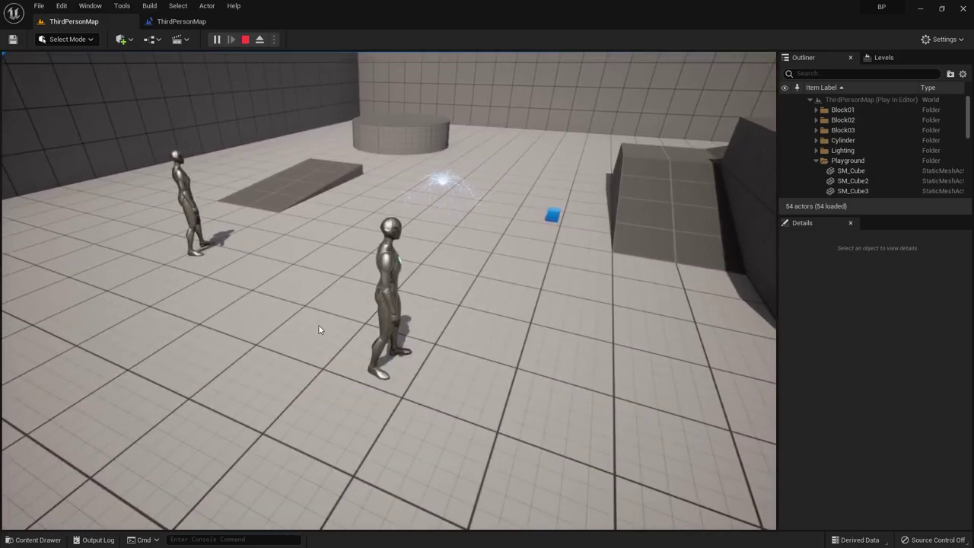
key("Escape")
left_click(181, 21)
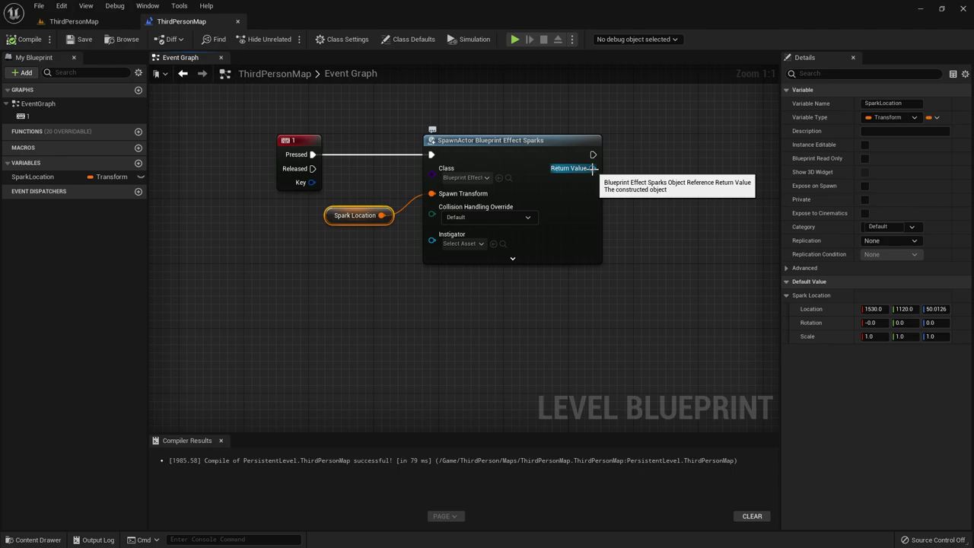
Step: Promote the SpawnActor Return Value to a new variable and rename it Sparks
right_click(593, 168)
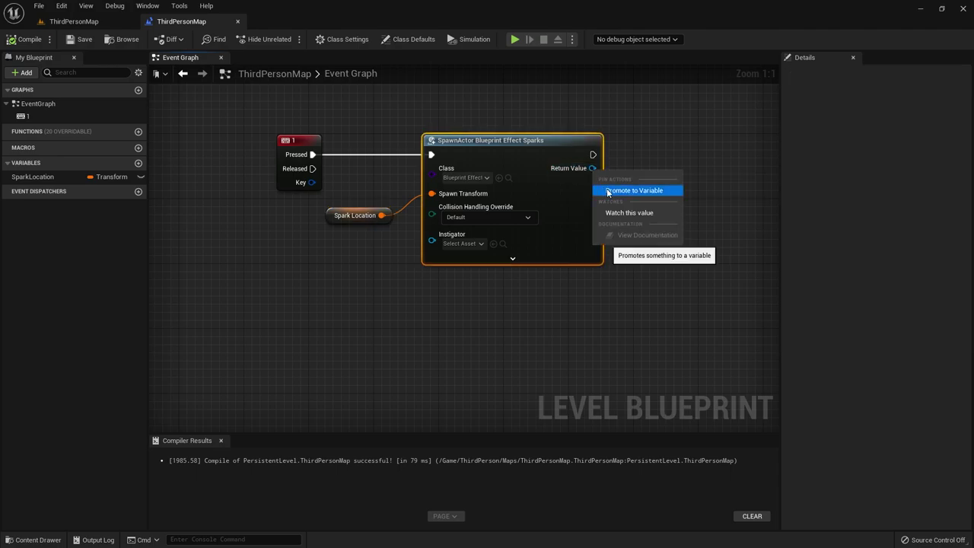
left_click(607, 191)
left_click_drag(655, 151, 654, 158)
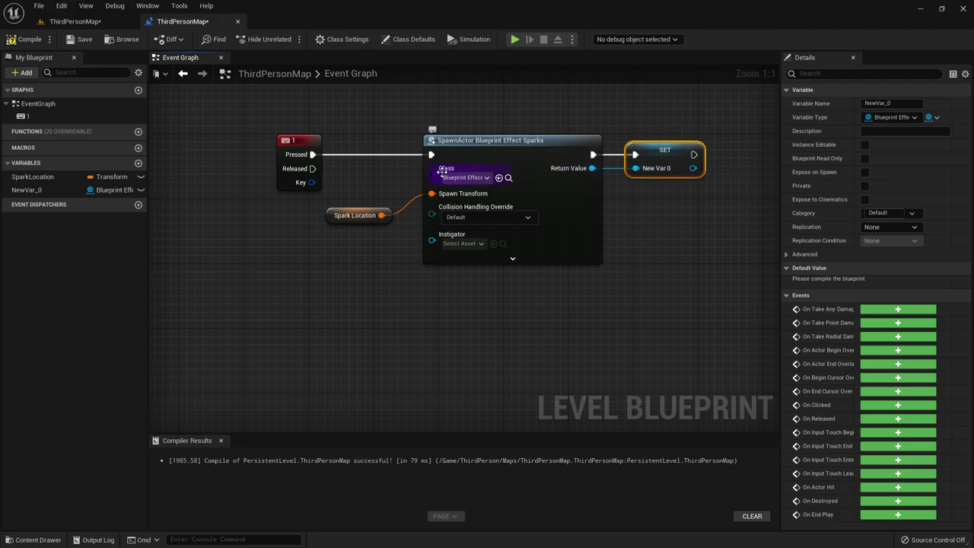
left_click(41, 190)
left_click(42, 190)
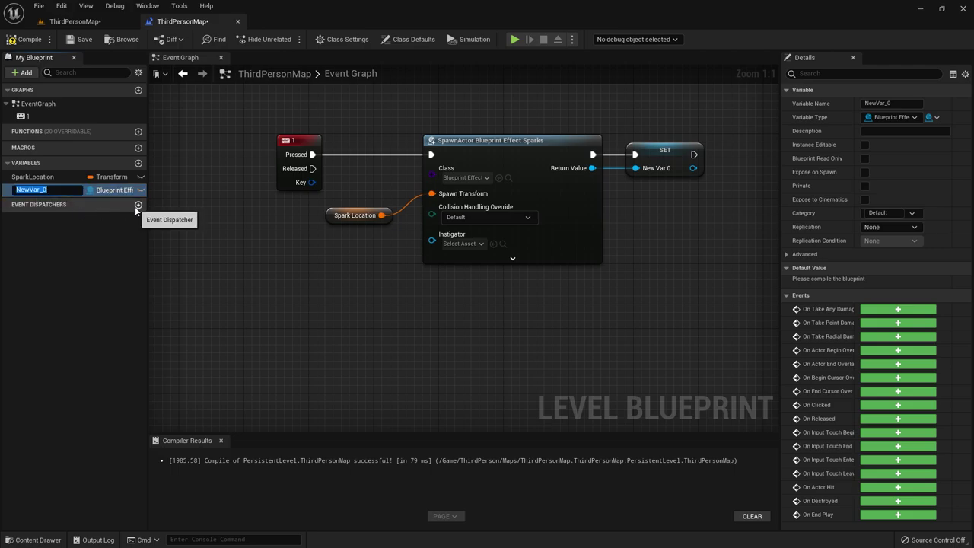
type("Sparks")
key("Return")
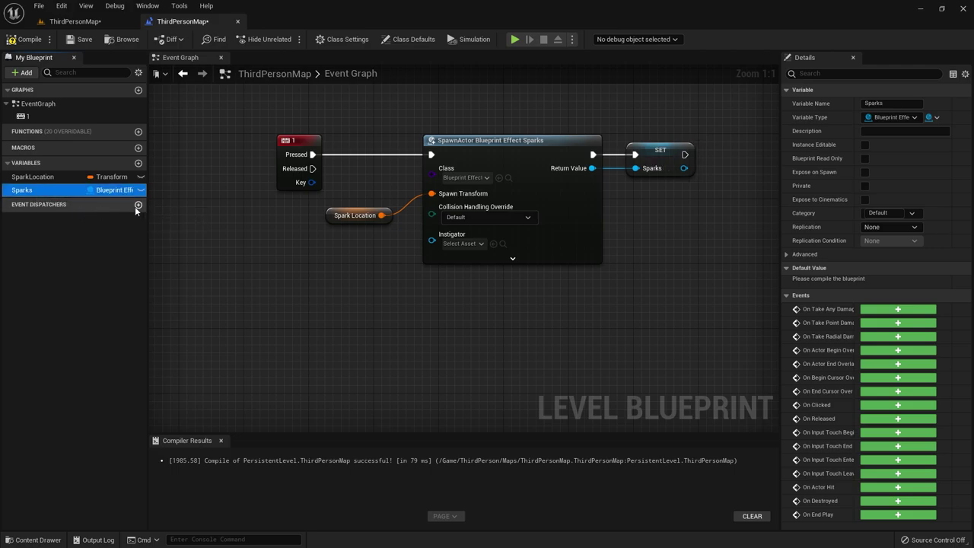
right_click_drag(218, 269, 255, 243)
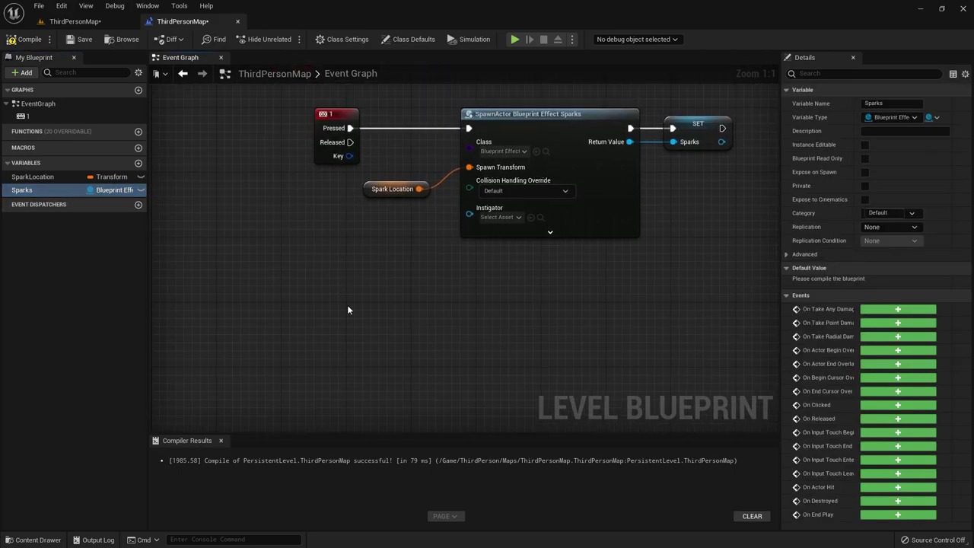
Step: Add a key 2 event driving a Destroy Actor node, with the Sparks variable as its Target
right_click(313, 300)
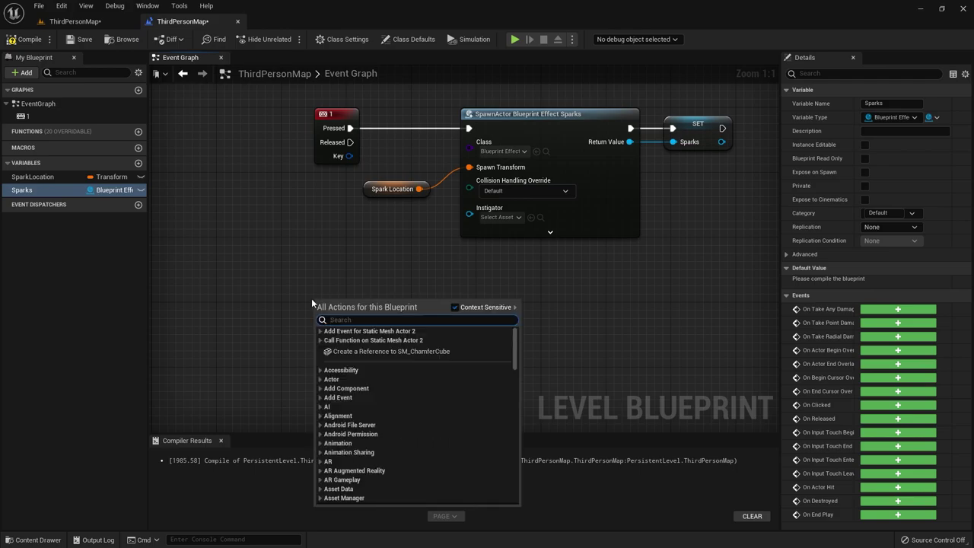
type("input 2")
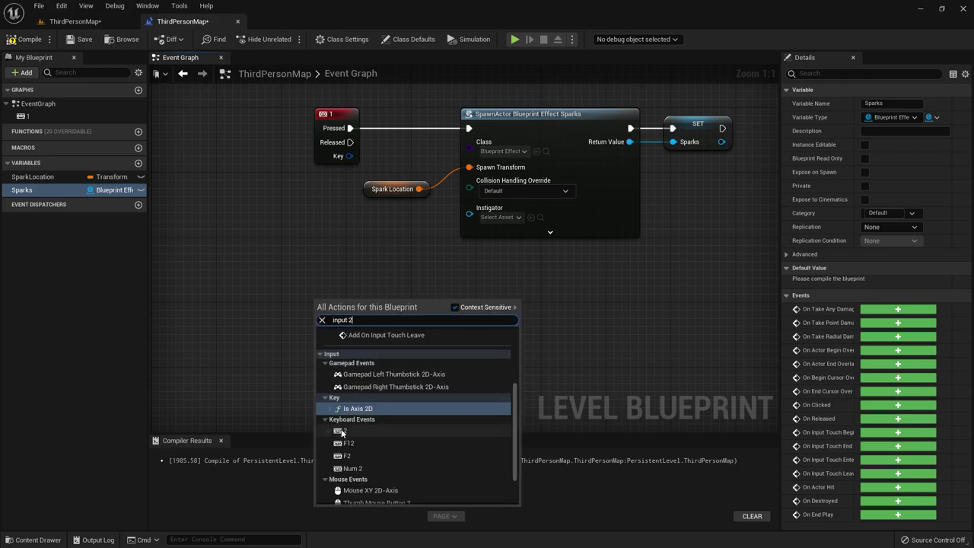
left_click(340, 431)
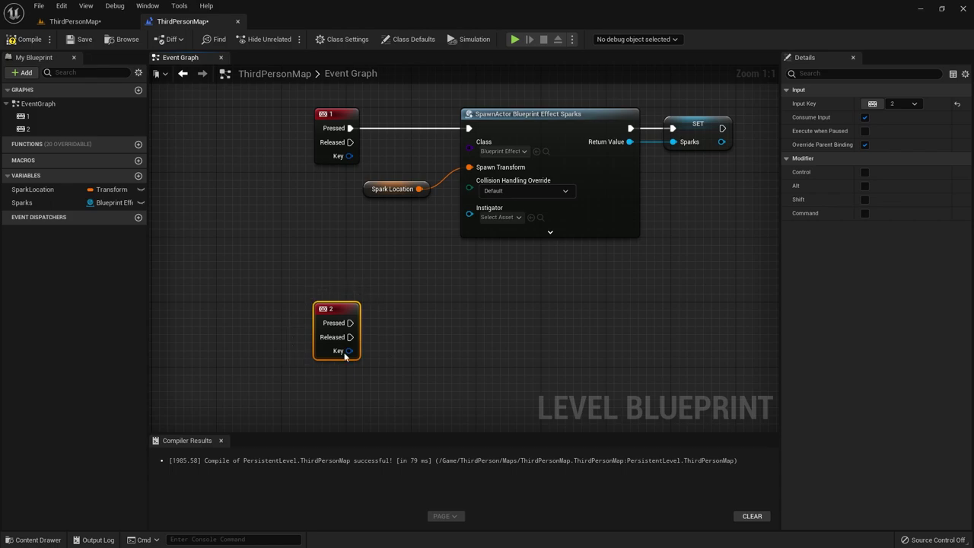
mouse_move(338, 309)
left_mouse_down()
mouse_move(369, 320)
mouse_move(438, 313)
left_mouse_up()
type("destro")
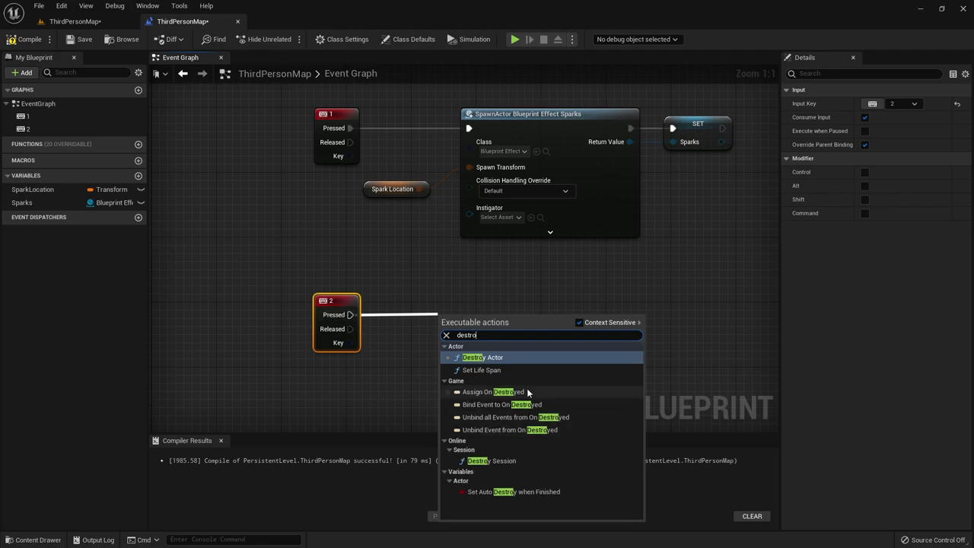
left_click(513, 355)
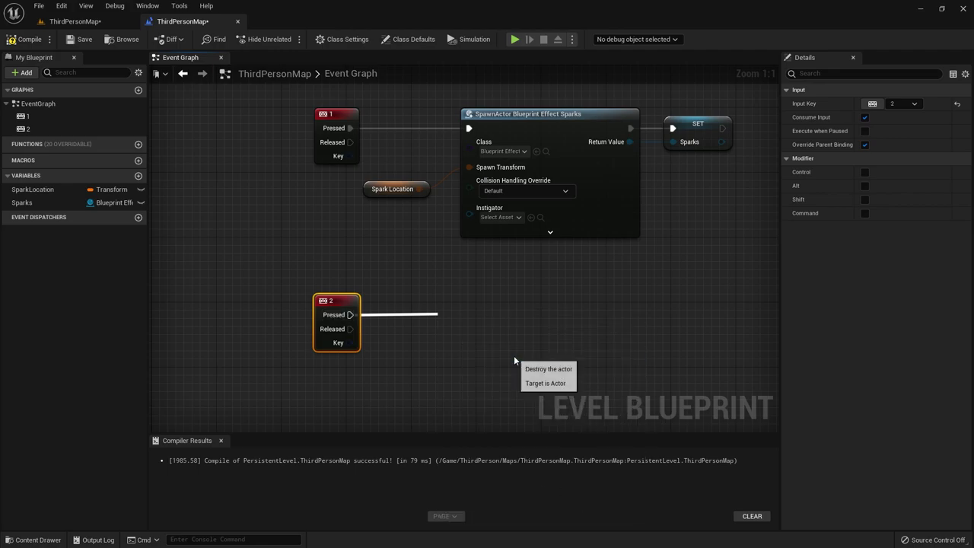
left_click_drag(479, 314, 505, 298)
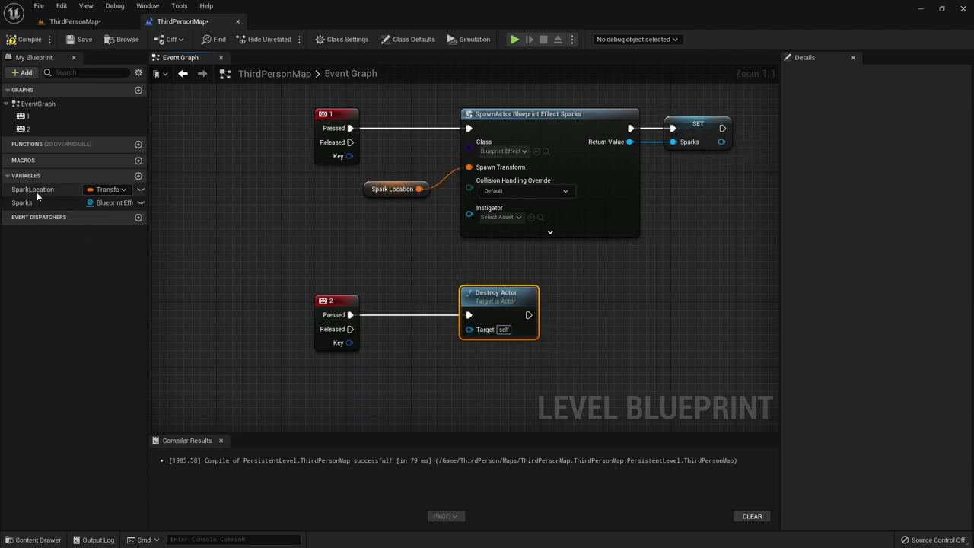
mouse_move(30, 202)
left_mouse_down()
mouse_move(440, 341)
mouse_move(469, 329)
left_mouse_up()
left_click_drag(408, 326, 424, 382)
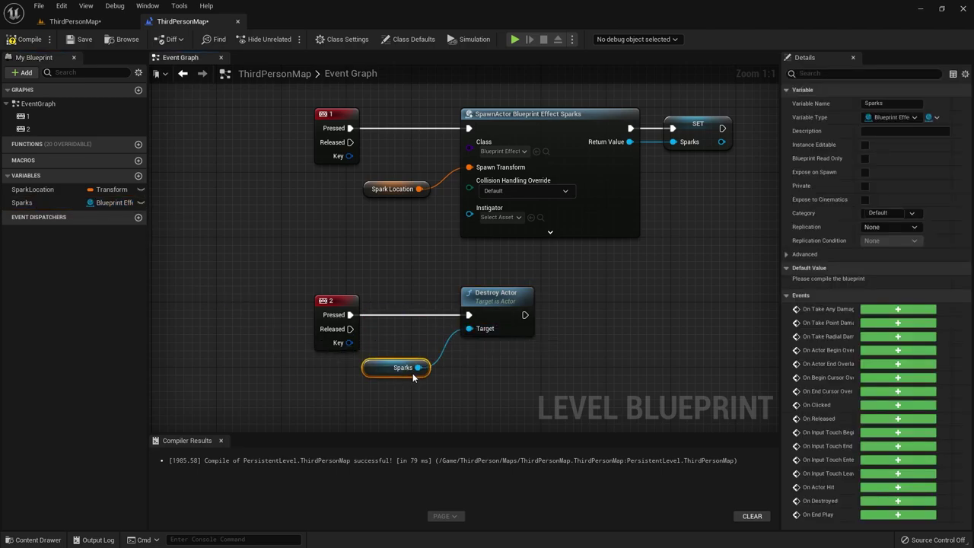
Step: Compile, play-test pressing 1 to spawn sparks, stop, and start another play session
left_click(27, 39)
left_click(515, 40)
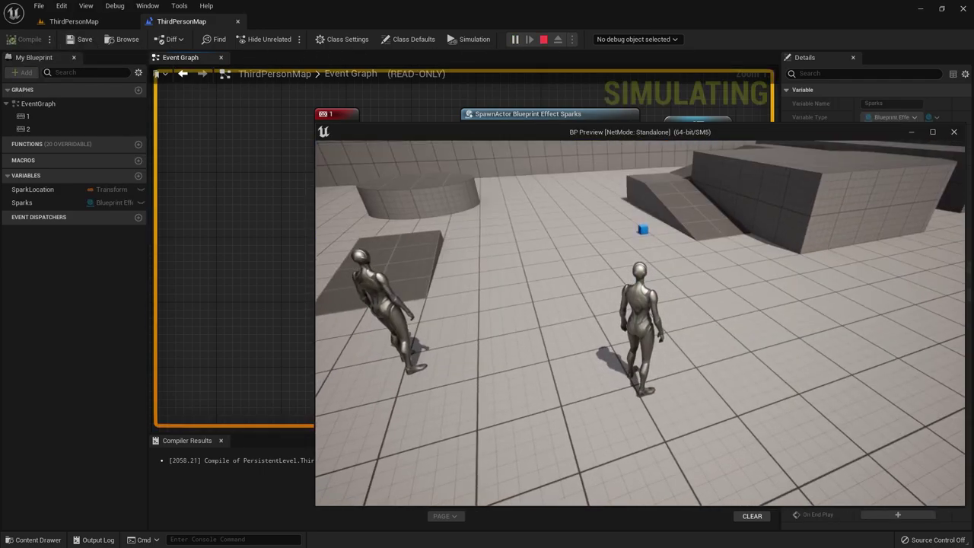
key("1")
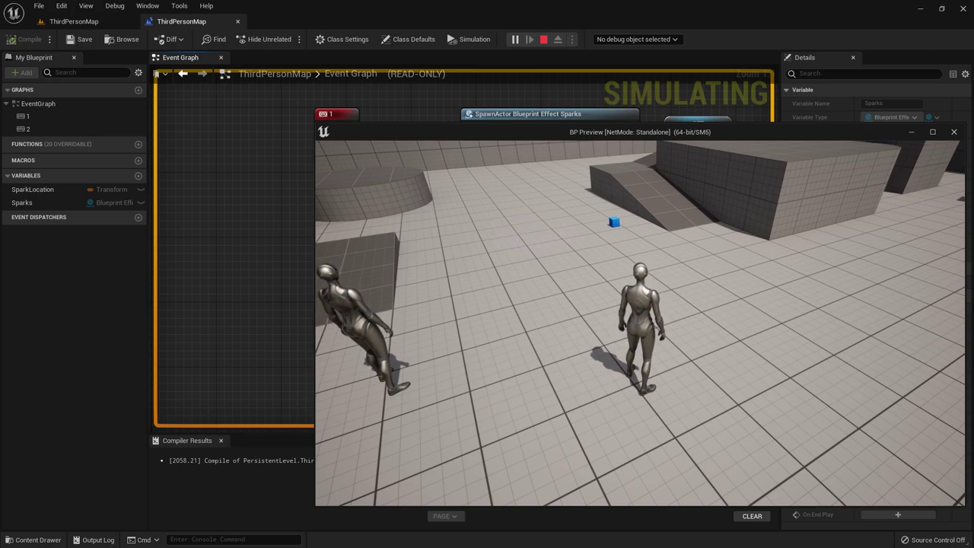
key("Escape")
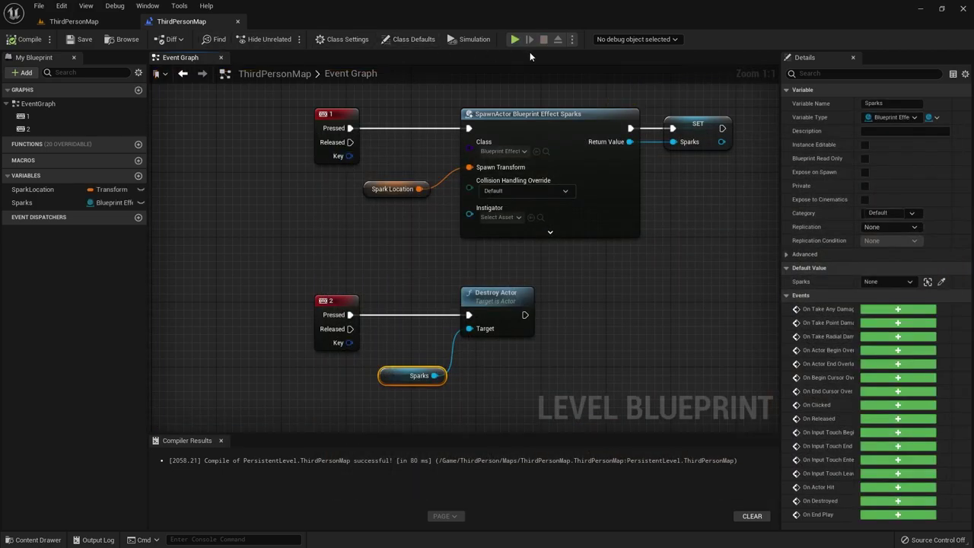
left_click(517, 38)
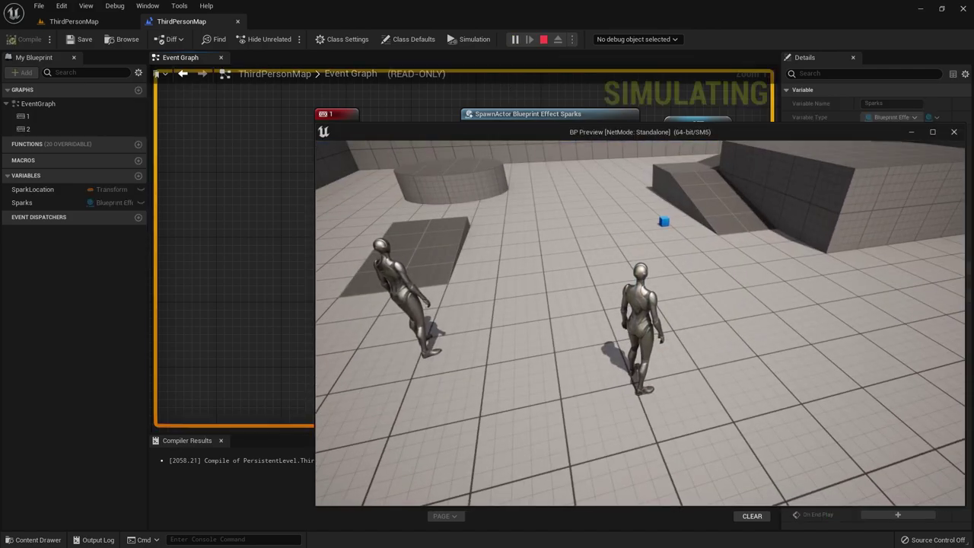
Step: End play, scroll through the 'Accessed None' Sparks runtime errors, and close the Message Log
key("Escape")
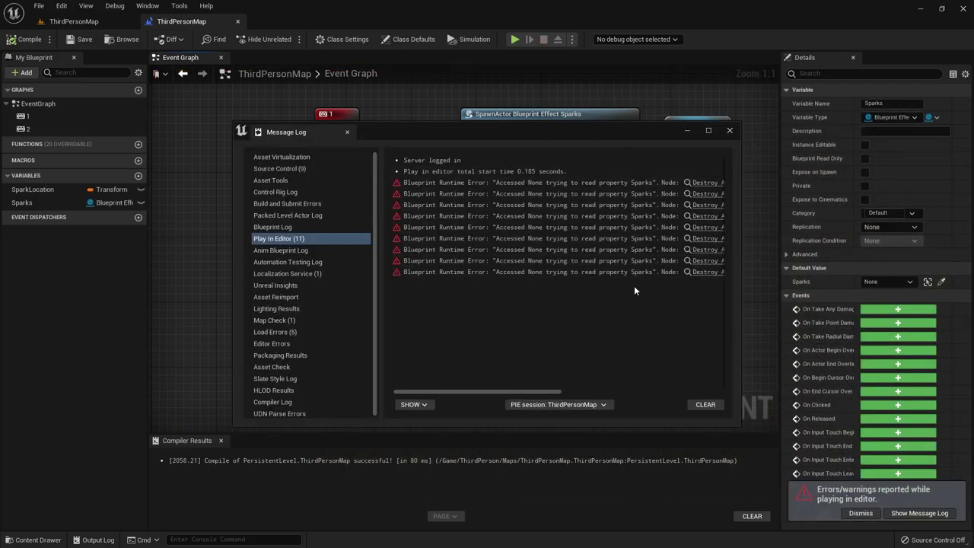
left_click_drag(533, 392, 715, 389)
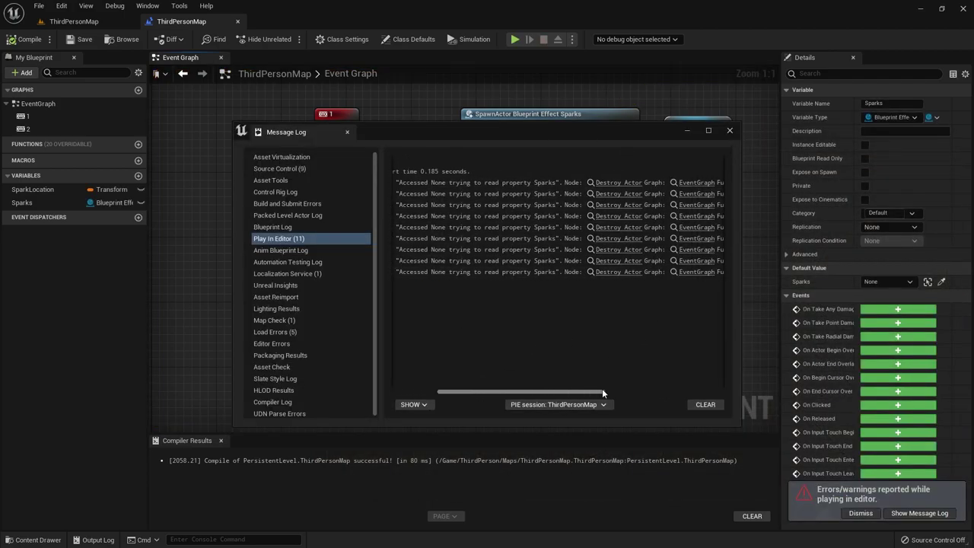
left_click(728, 131)
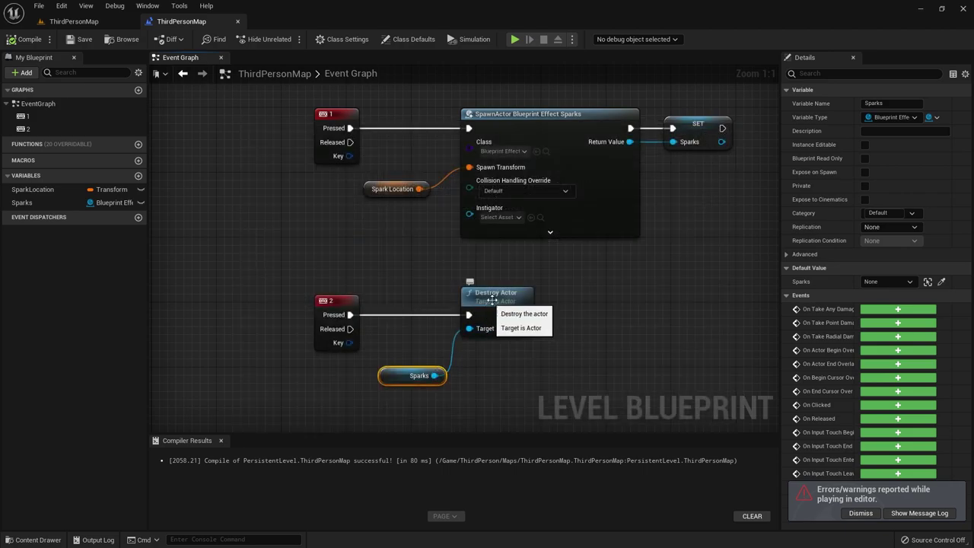
Step: Shift Destroy Actor and Sparks right and insert an Is Valid node after key 2's Pressed output
left_click_drag(498, 301, 572, 301)
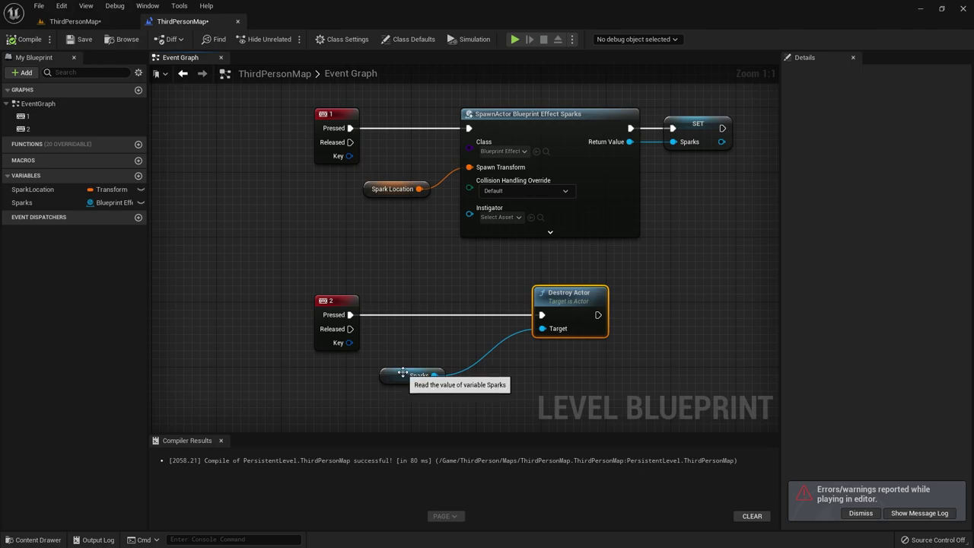
left_click_drag(406, 376, 495, 378)
left_click_drag(350, 314, 412, 314)
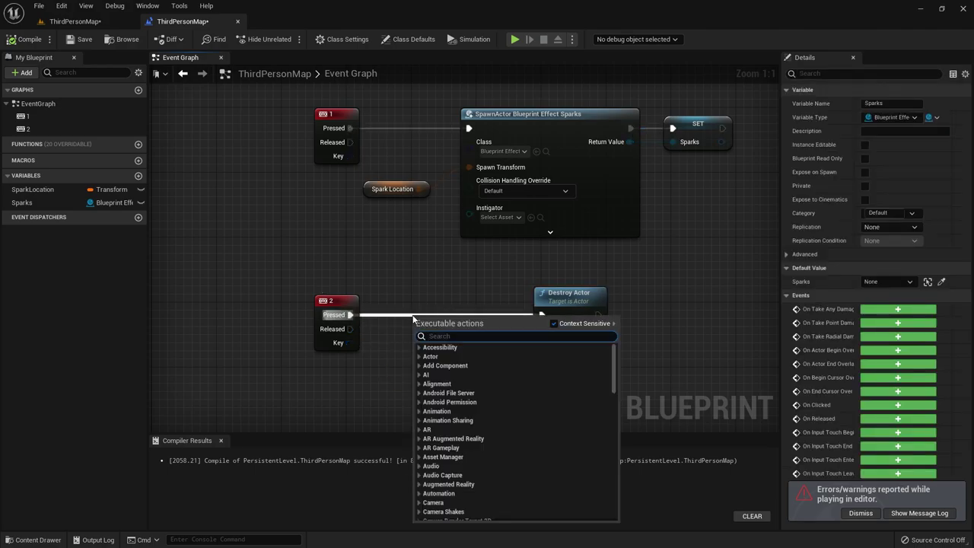
type("is val")
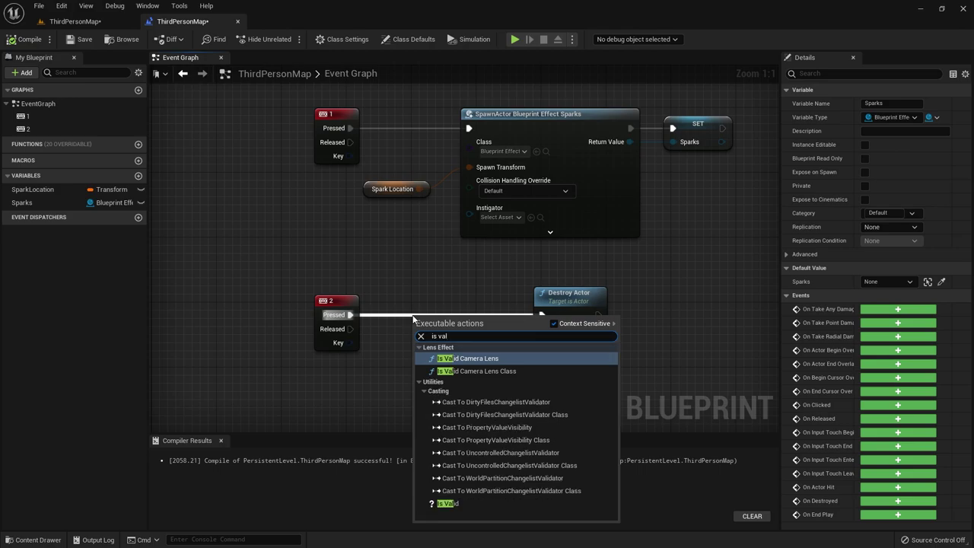
left_click(445, 503)
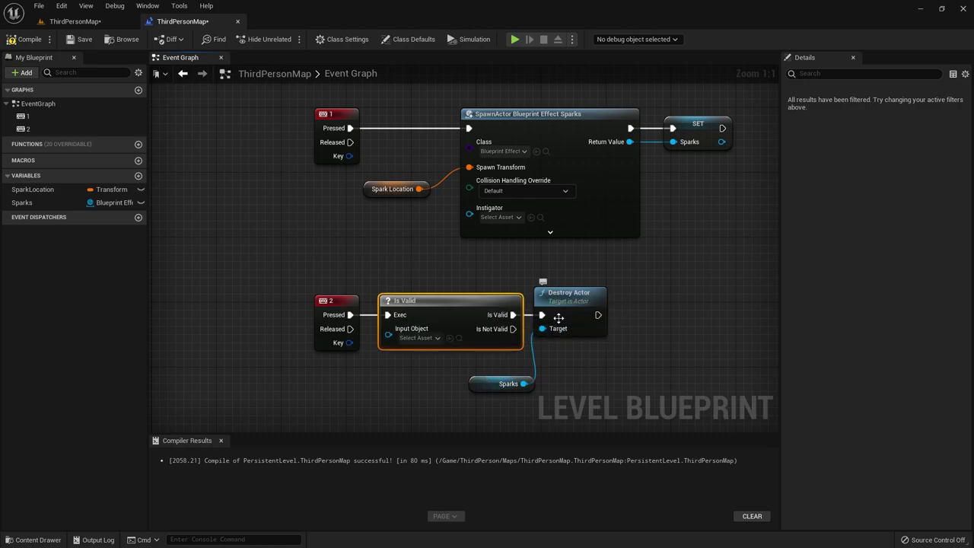
left_click_drag(513, 329, 557, 379)
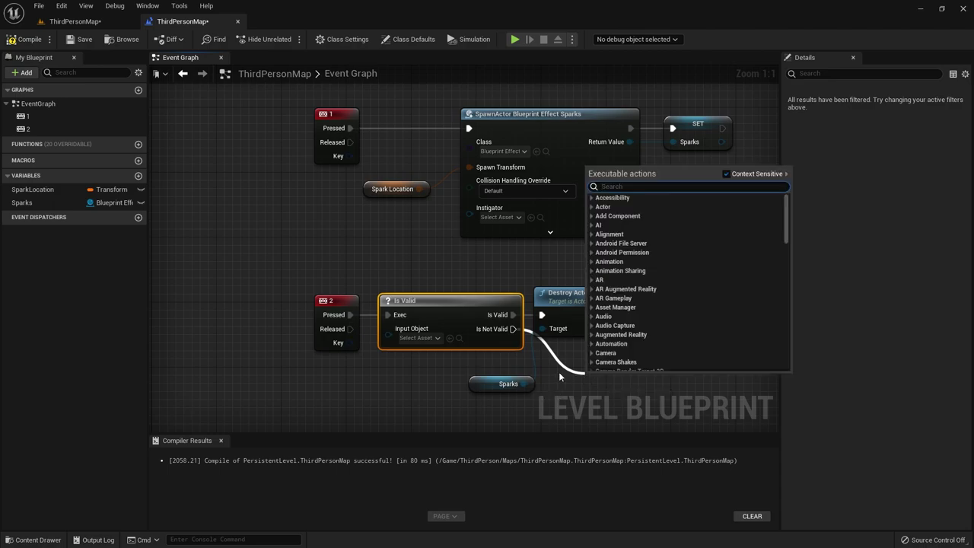
left_click(529, 362)
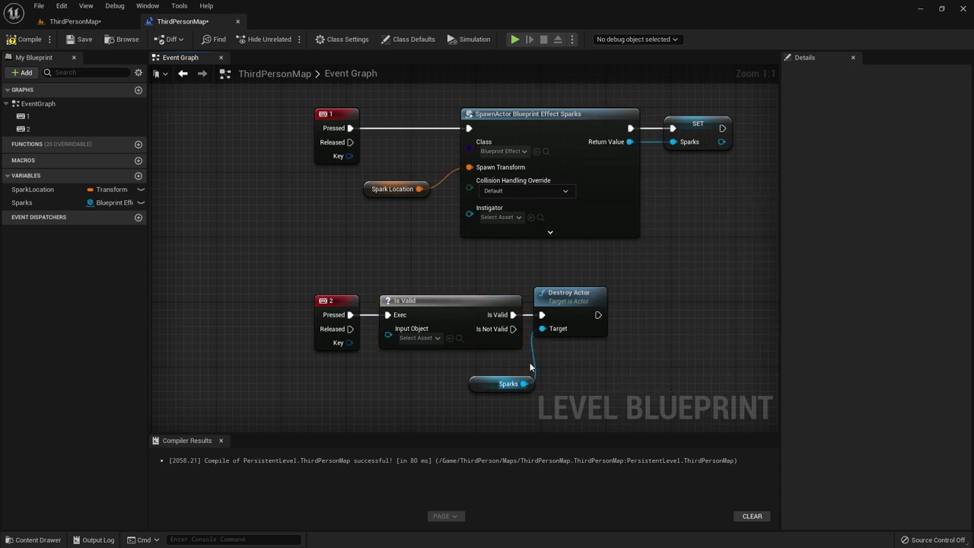
left_click(511, 42)
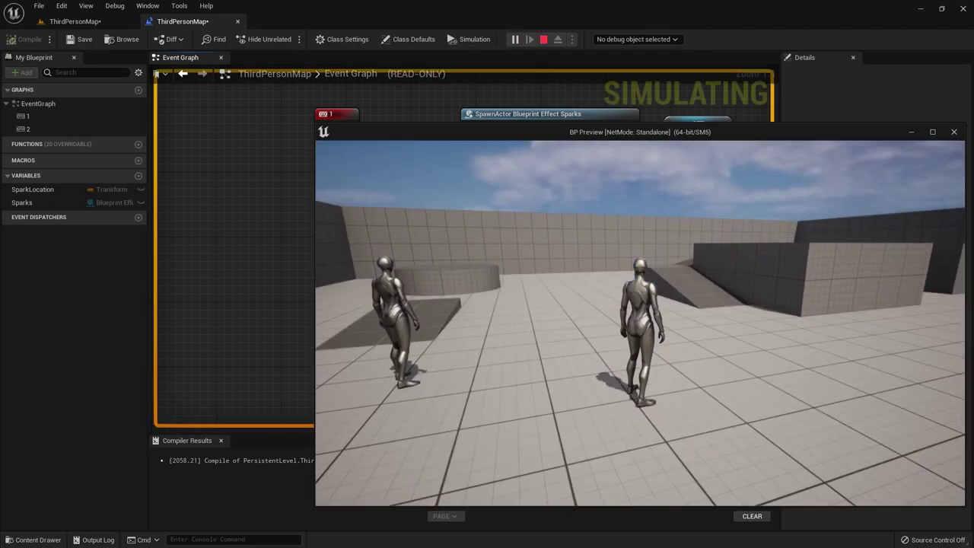
key("Escape")
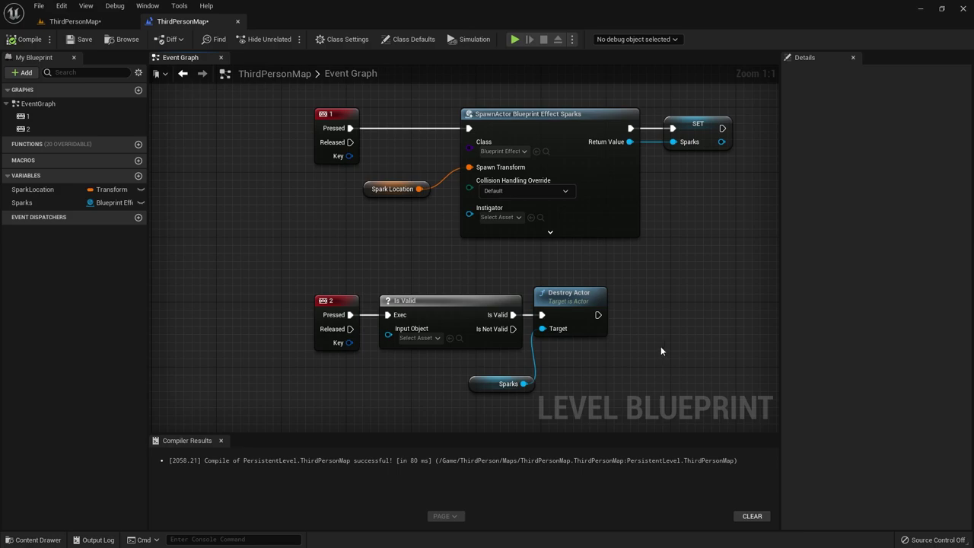
right_click_drag(614, 258, 579, 252)
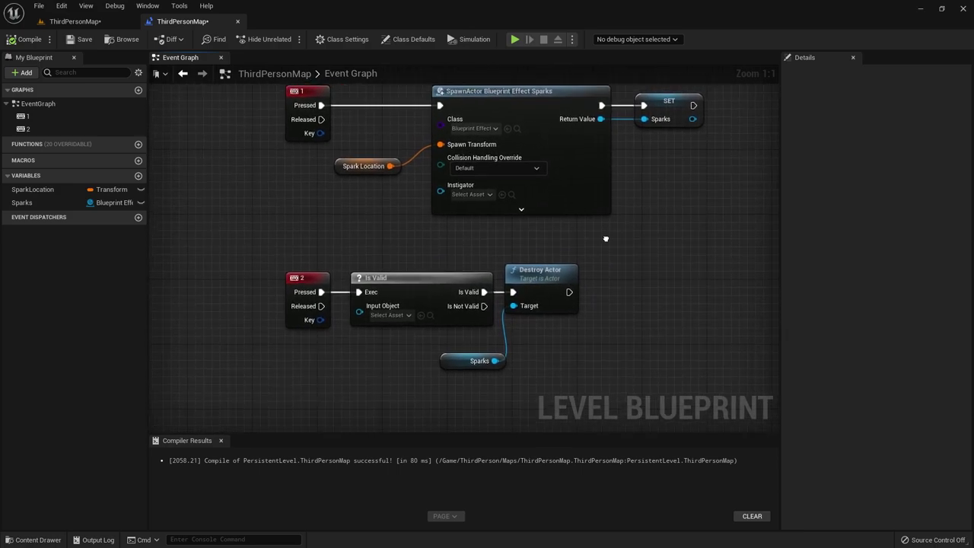
Step: Review the key 1, SET Sparks and key 2 node groups, then switch to the ThirdPersonMap viewport
left_click_drag(228, 85, 698, 237)
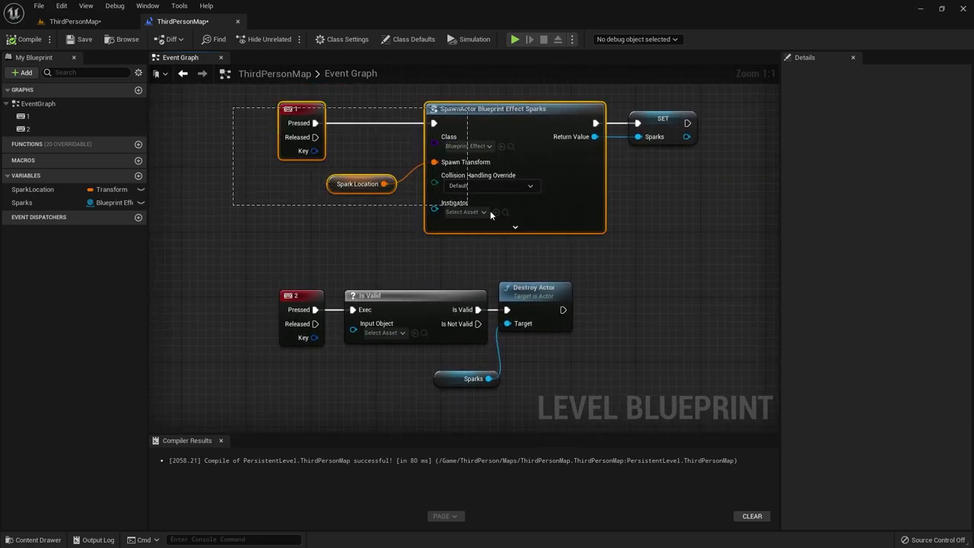
left_click(658, 281)
left_click_drag(637, 92, 696, 169)
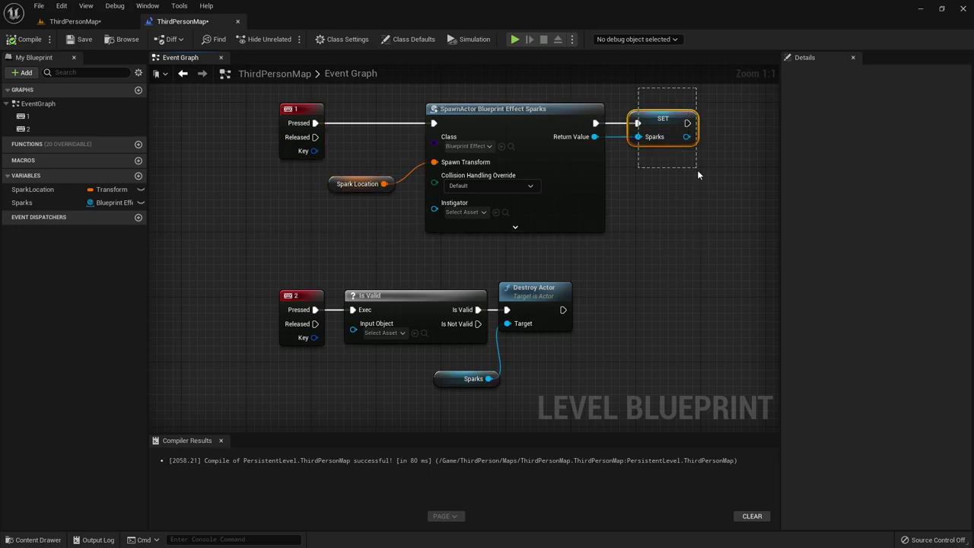
left_click(658, 225)
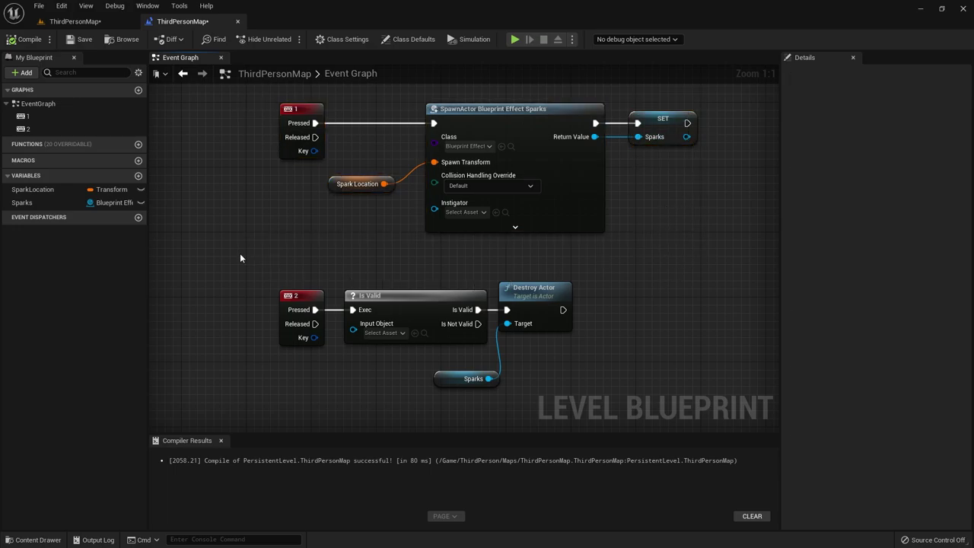
left_click_drag(240, 258, 563, 362)
left_click(564, 362)
right_click_drag(626, 258, 581, 307)
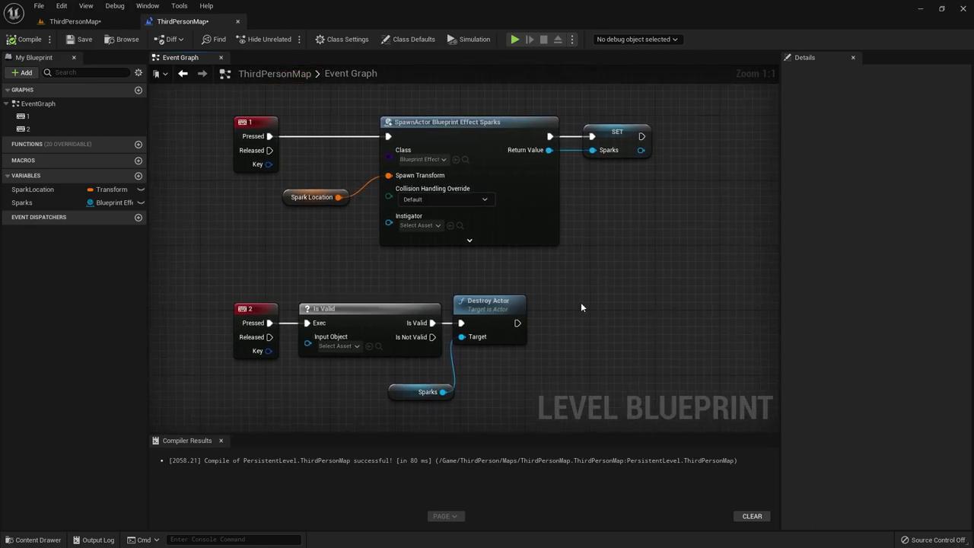
left_click(600, 126)
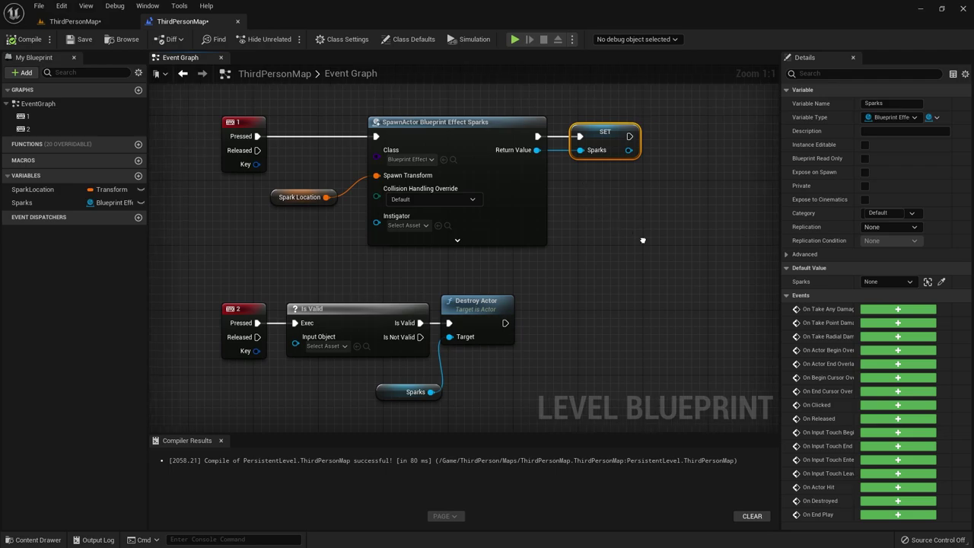
right_click_drag(509, 257, 536, 254)
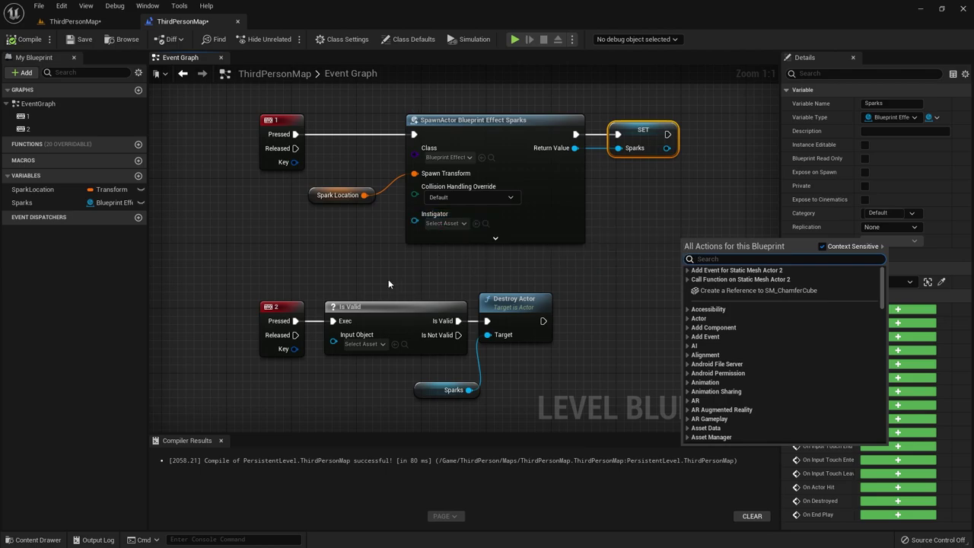
left_click(283, 264)
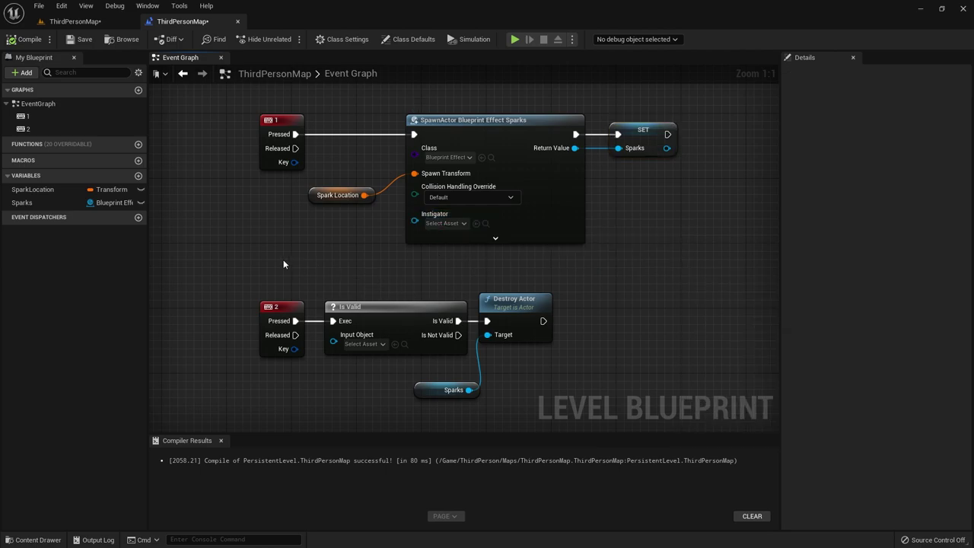
left_click(75, 22)
Step: Place a trigger volume from Place Actors, then delete it because it landed in the wrong spot
left_click(386, 302)
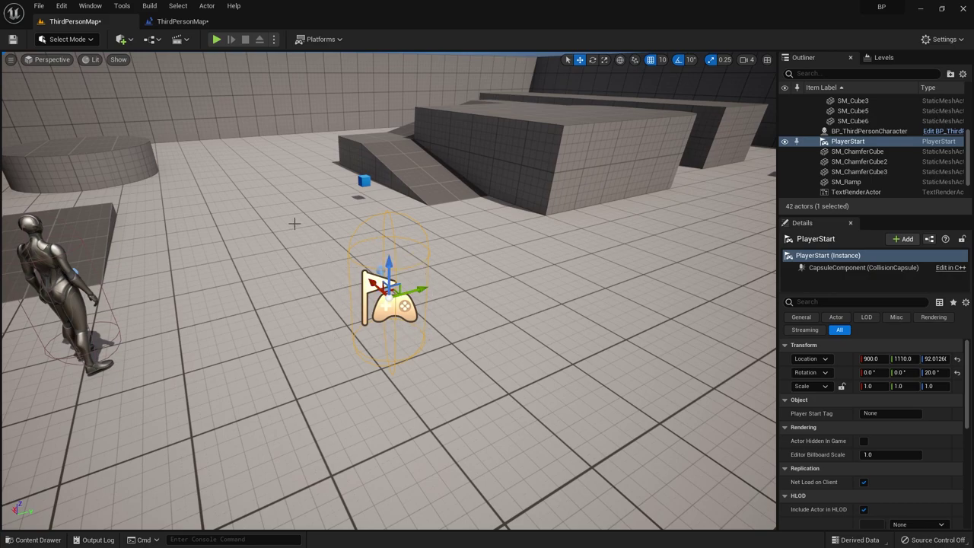
left_click(131, 41)
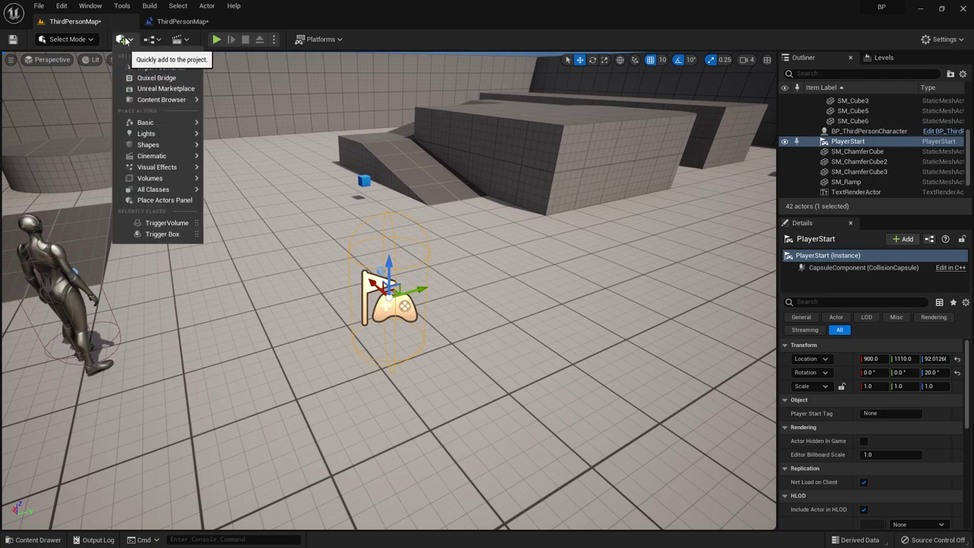
mouse_move(150, 181)
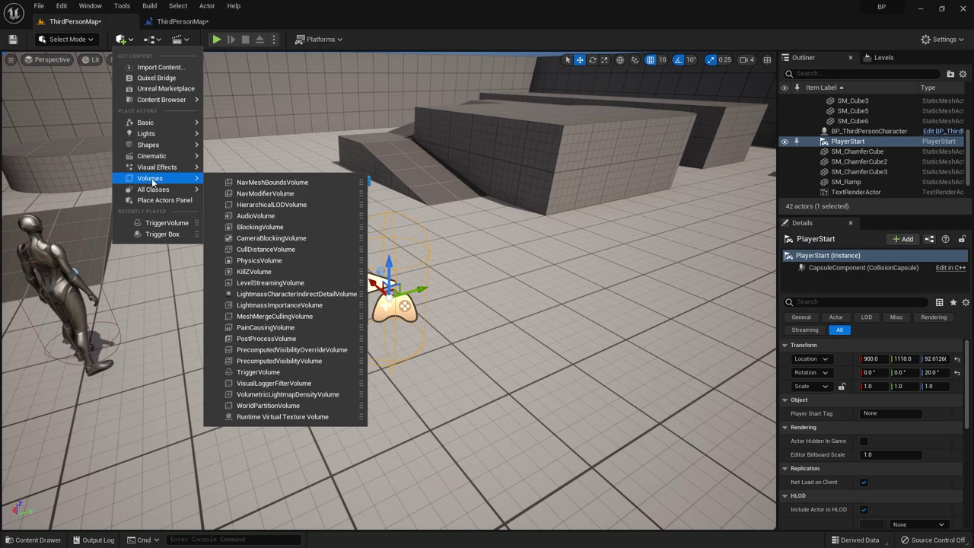
left_click(272, 372)
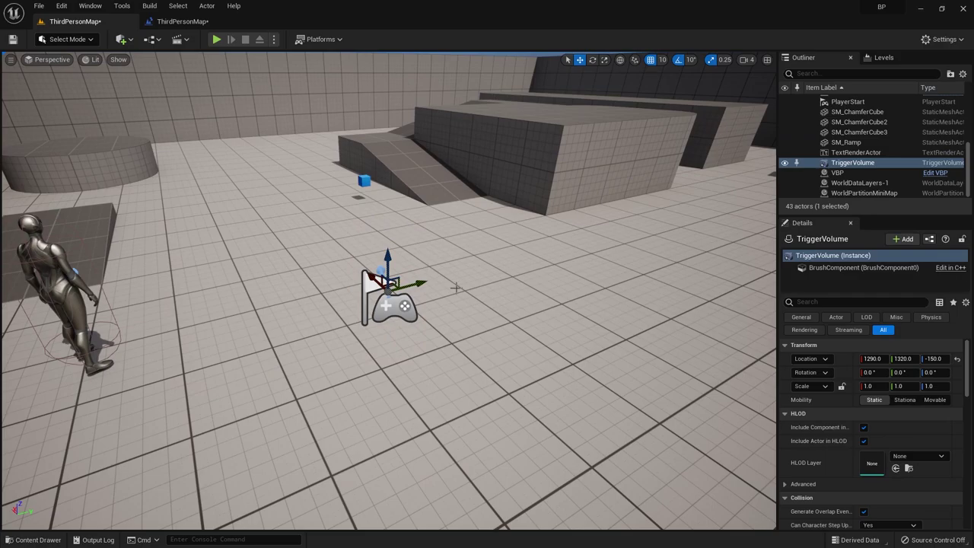
right_click_drag(456, 304, 456, 304)
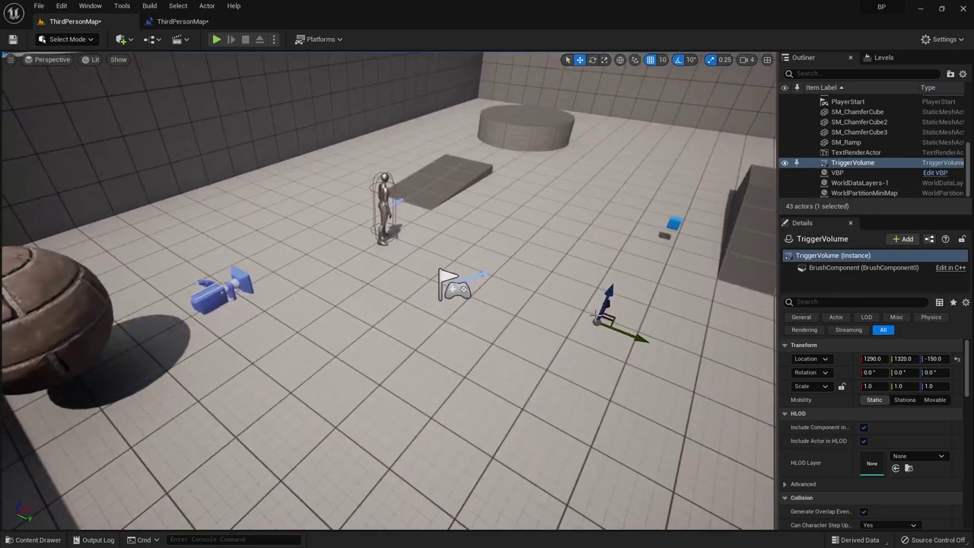
mouse_move(597, 318)
left_mouse_down()
mouse_move(685, 123)
mouse_move(707, 122)
left_mouse_up()
key("Delete")
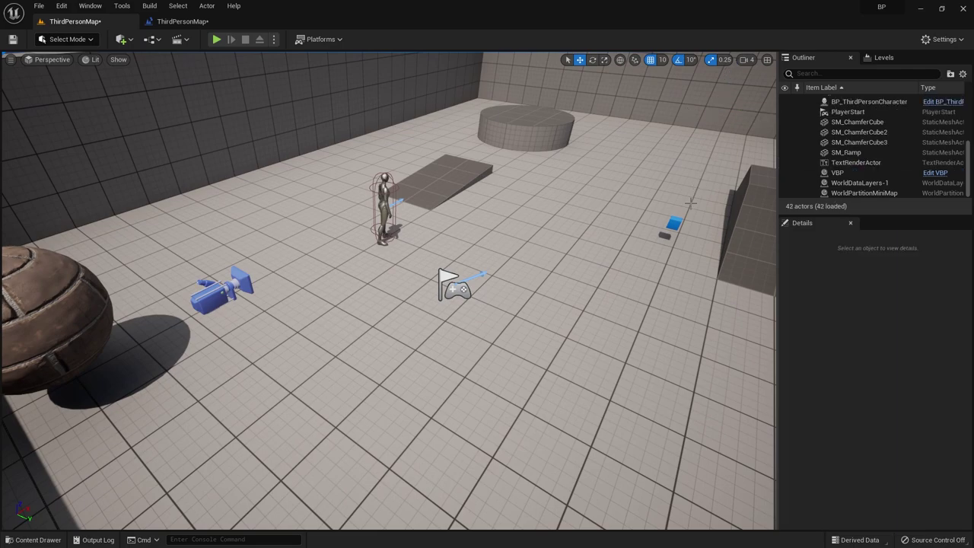
Step: Drop a new TriggerVolume, scale it to X 0.75, Y 2.5 and move it beside PlayerStart
left_click(120, 39)
mouse_move(153, 179)
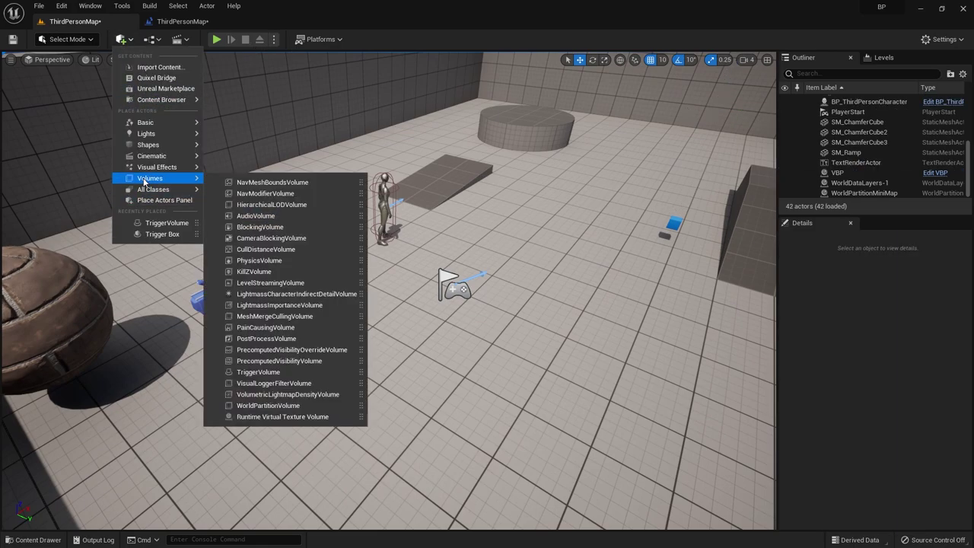
left_click_drag(256, 373, 533, 256)
key("e")
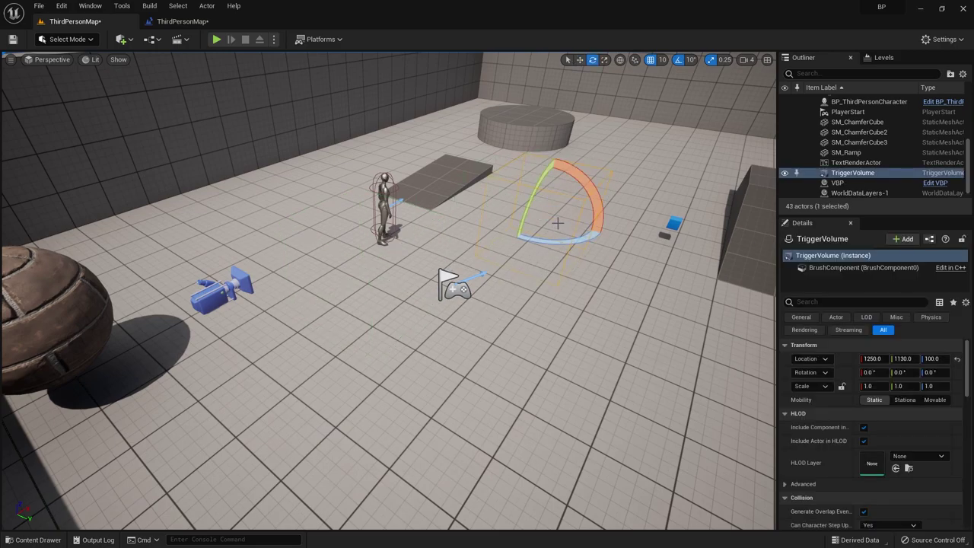
key("r")
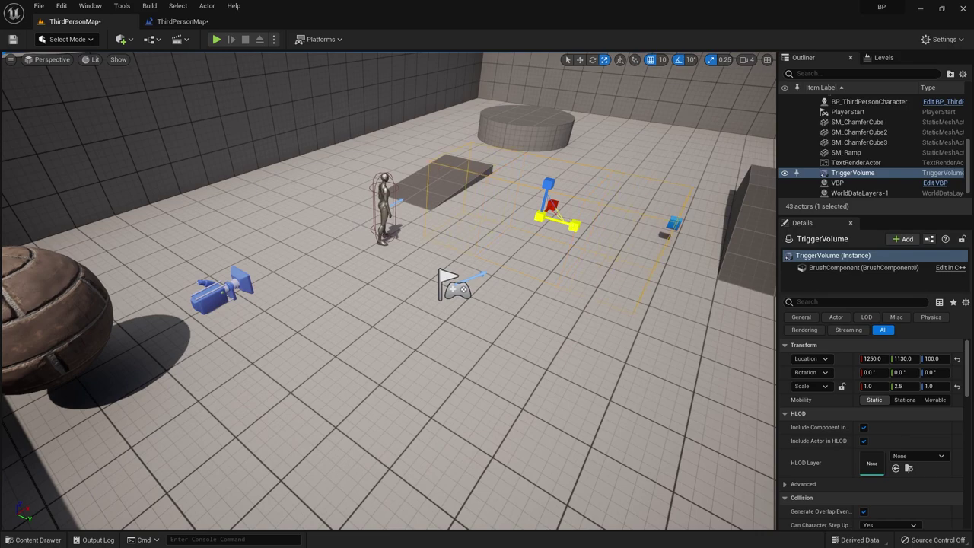
left_click_drag(539, 216, 489, 238)
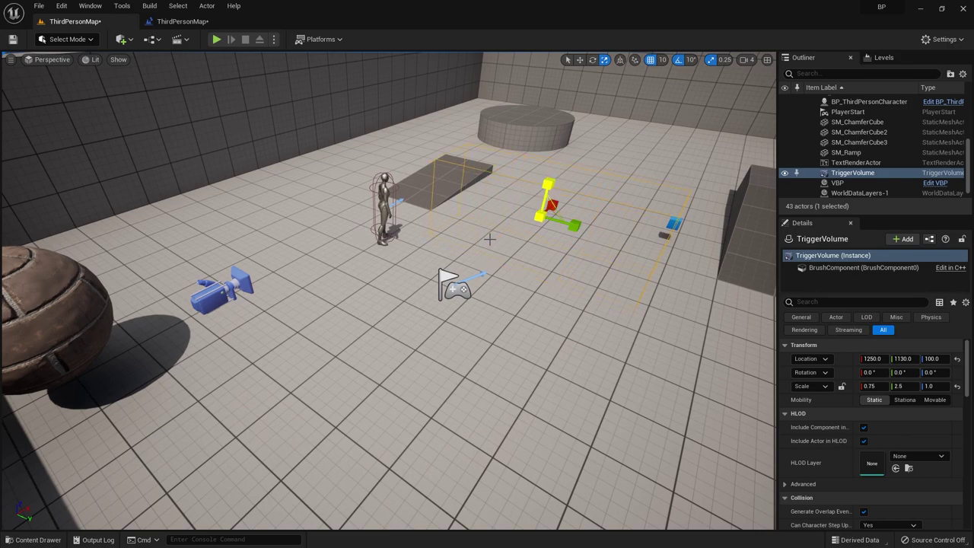
key("w")
mouse_move(559, 203)
left_mouse_down()
mouse_move(534, 228)
mouse_move(557, 213)
left_mouse_up()
left_click(455, 287)
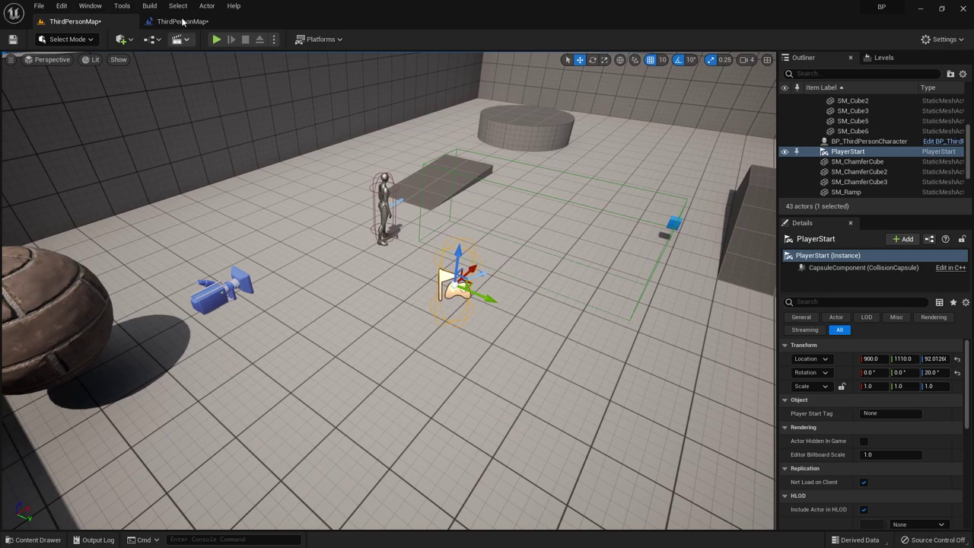
left_click(182, 22)
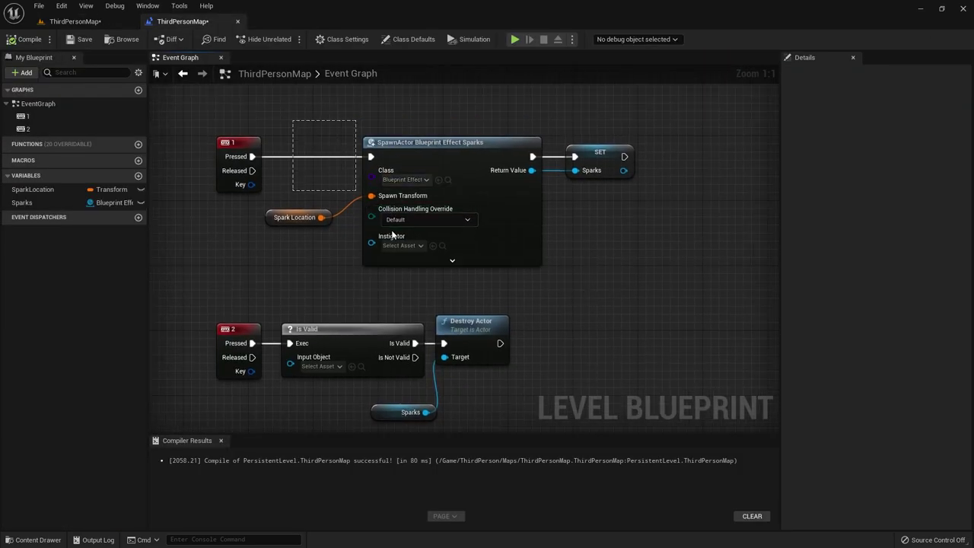
left_click_drag(392, 235, 584, 394)
left_click(626, 310)
right_click_drag(627, 312, 357, 302)
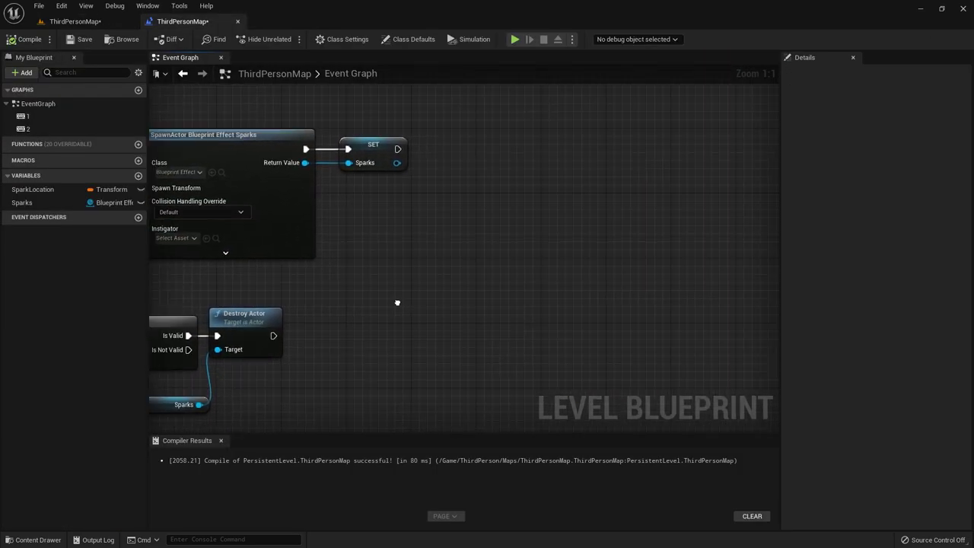
right_click(403, 238)
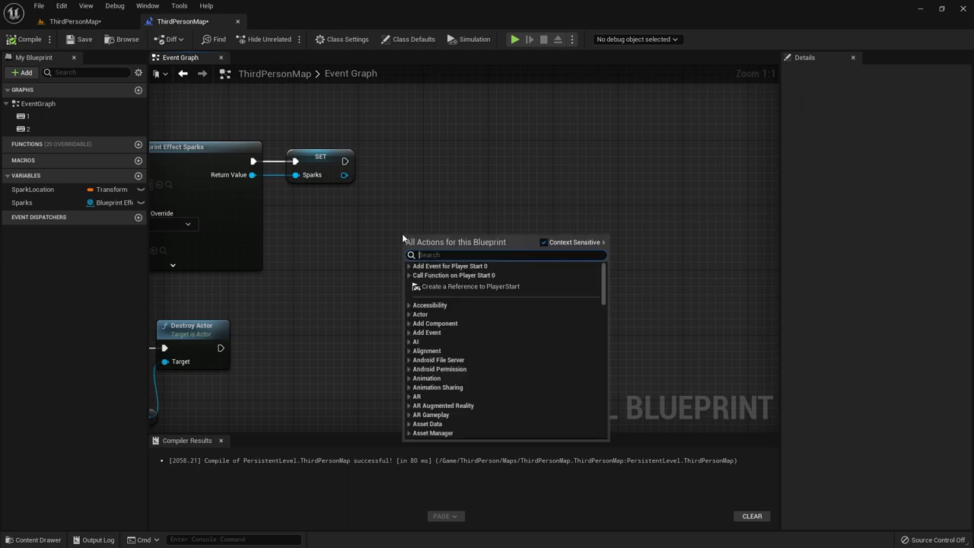
type("tig")
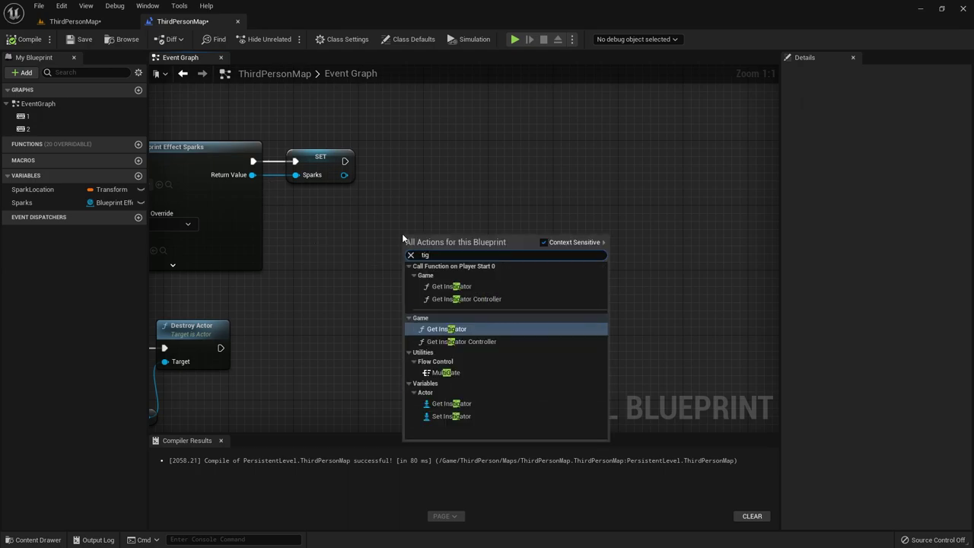
key("BackSpace")
key("BackSpace")
key("BackSpace")
type("ove")
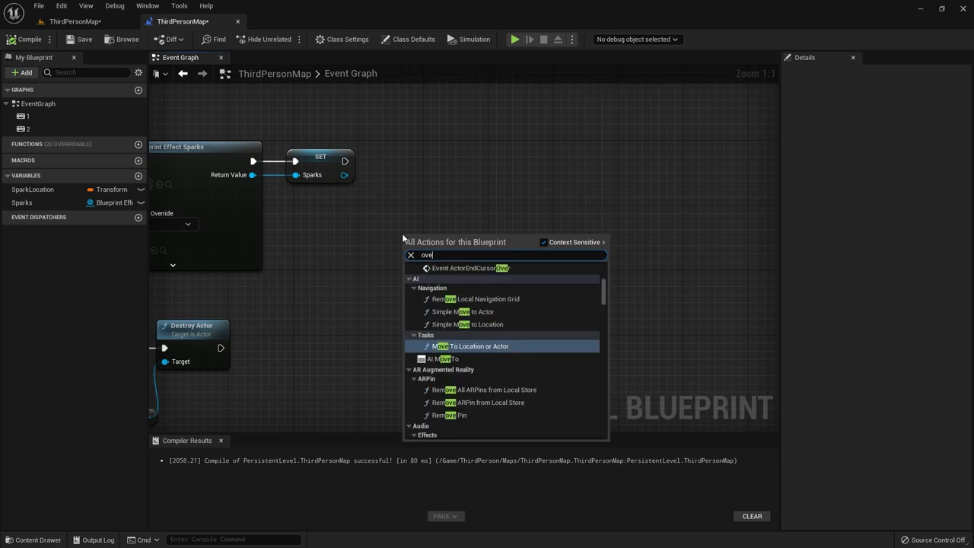
type("rla")
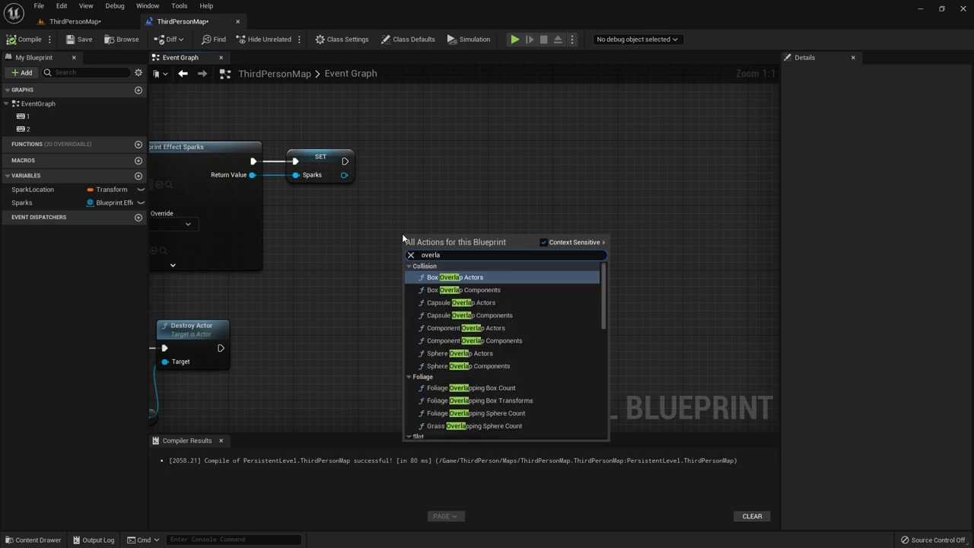
scroll(522, 348, "down", 3)
scroll(525, 371, "down", 3)
scroll(525, 389, "down", 4)
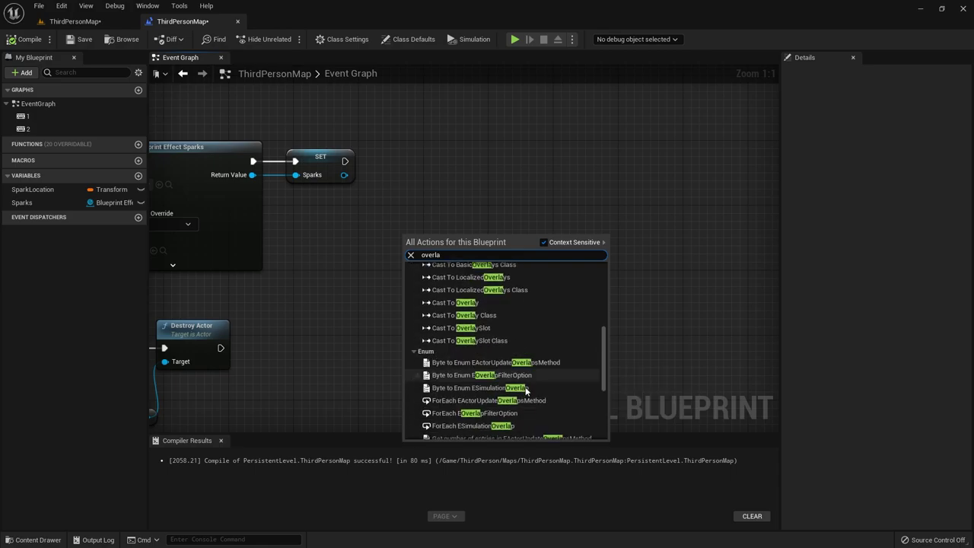
scroll(525, 390, "down", 3)
scroll(513, 404, "down", 2)
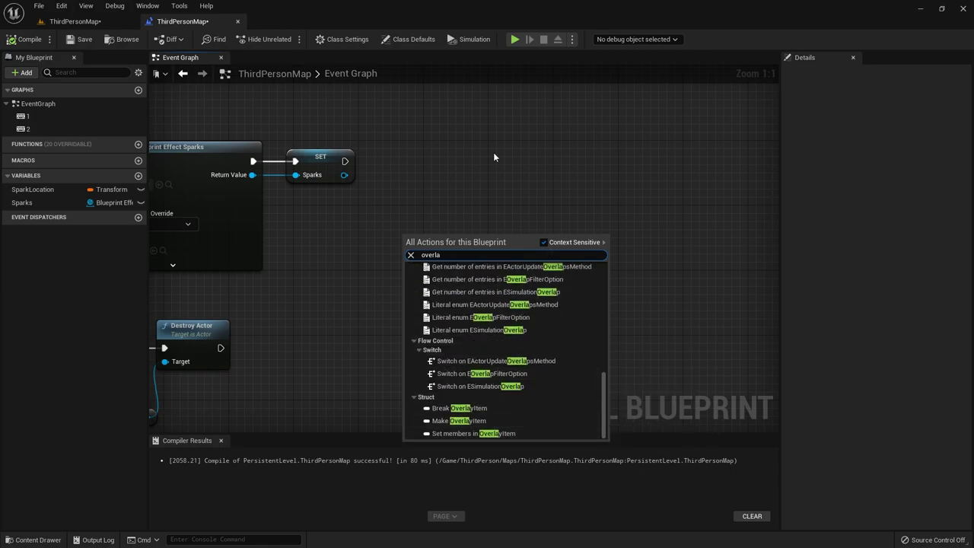
left_click(134, 22)
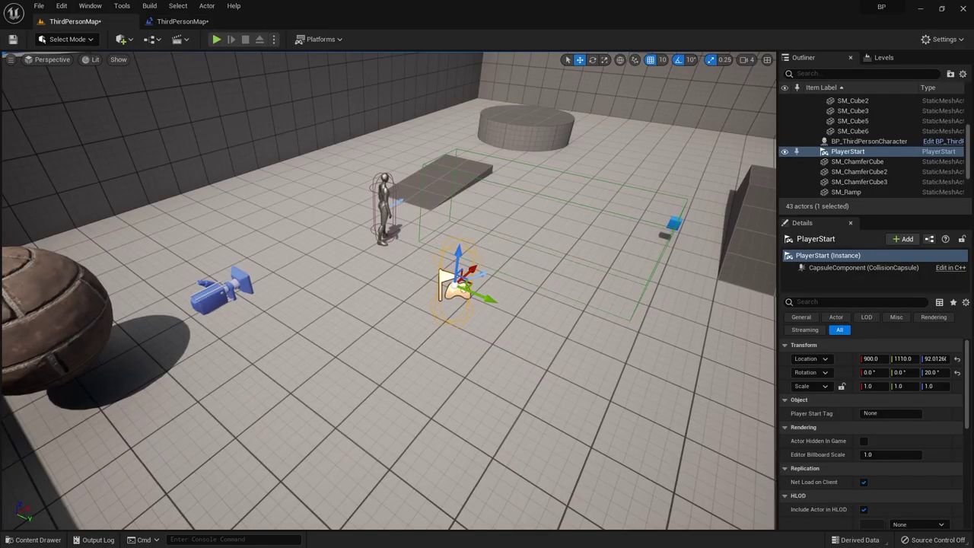
Step: With the TriggerVolume selected, add its On Actor Begin Overlap event node and position it in the graph
left_click(498, 183)
left_click(182, 22)
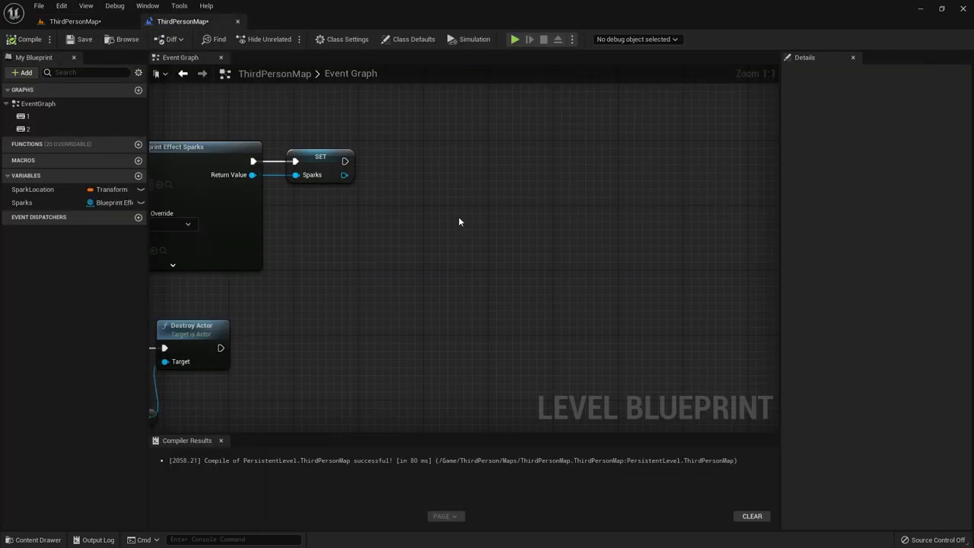
right_click(411, 213)
type("overlap")
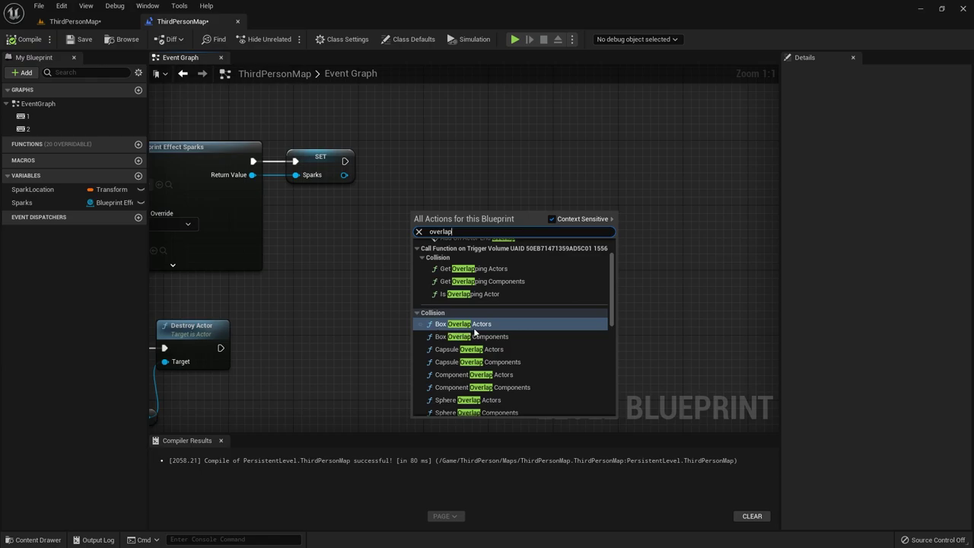
scroll(503, 288, "up", 2)
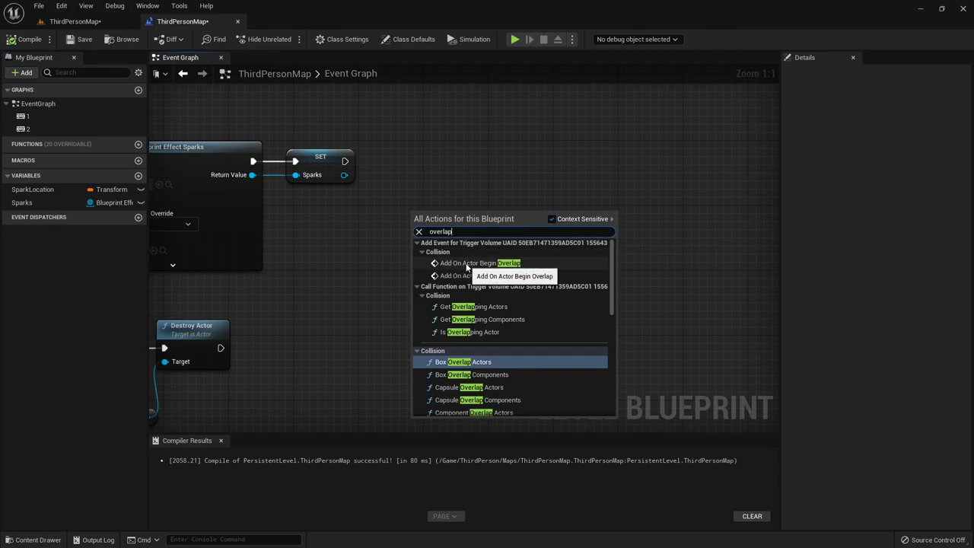
left_click(495, 263)
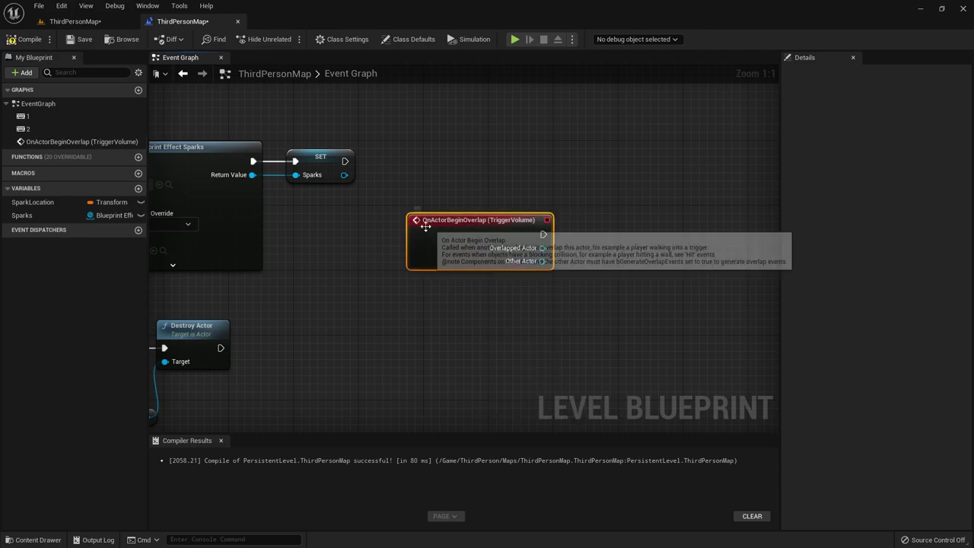
left_click_drag(509, 224, 524, 201)
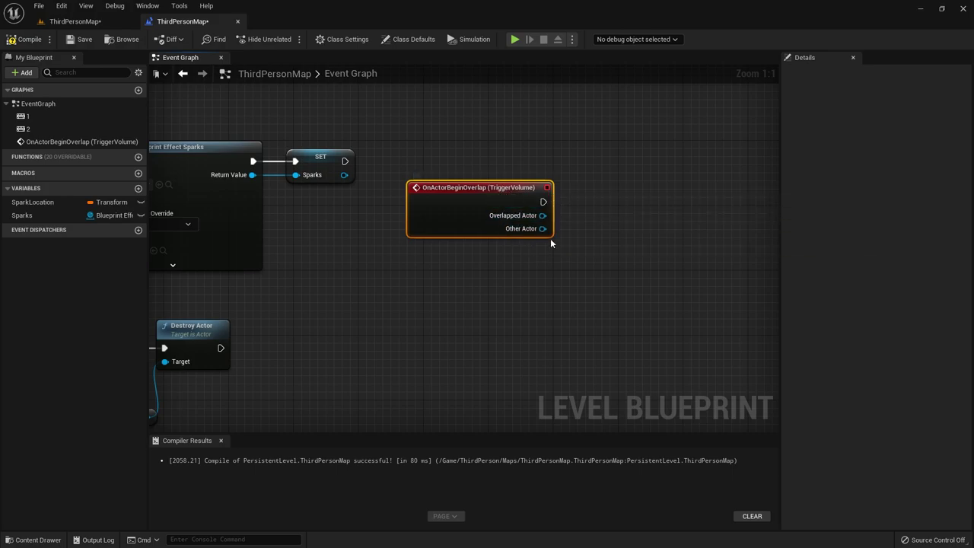
right_click_drag(573, 229, 427, 235)
left_click_drag(364, 204, 420, 230)
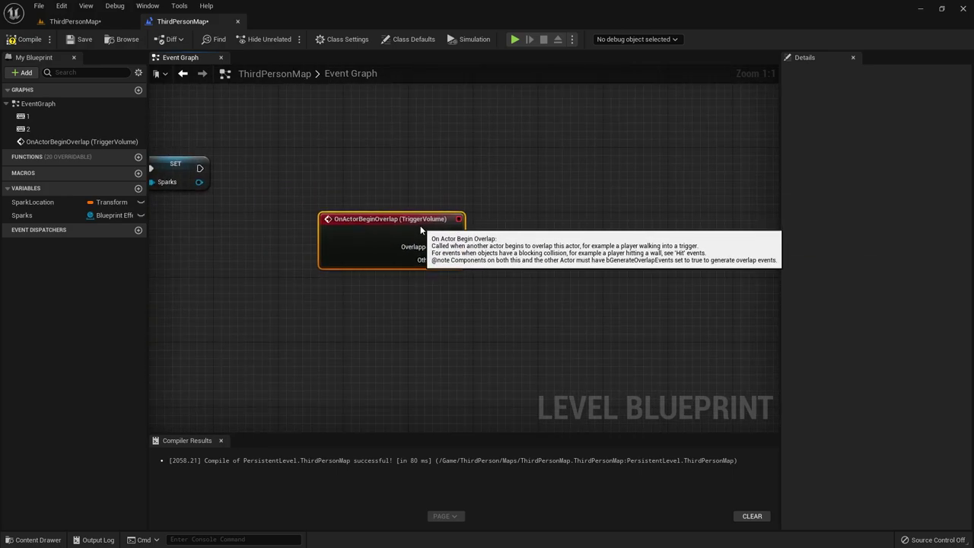
right_click_drag(545, 275, 482, 267)
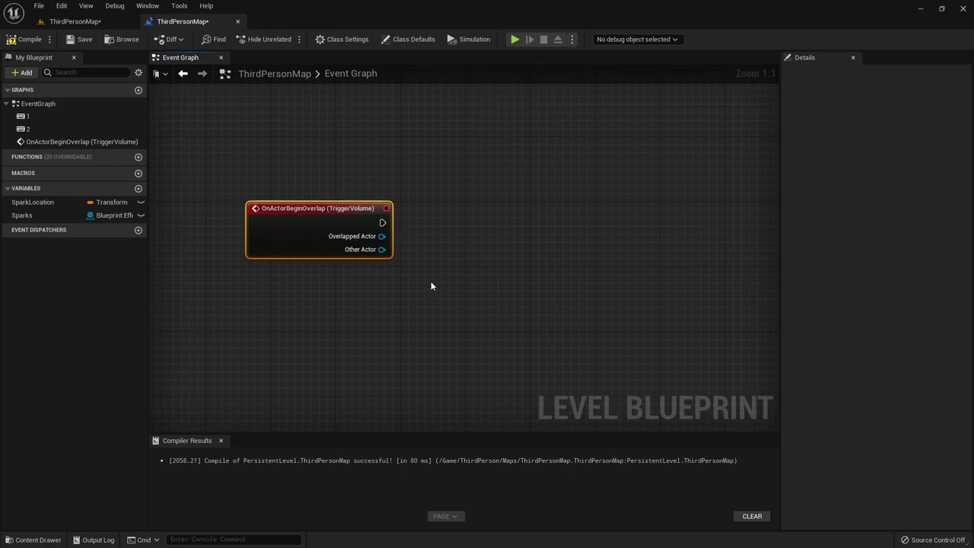
Step: Promote the overlap event's Other Actor output to a variable and align the SET node
right_click(387, 260)
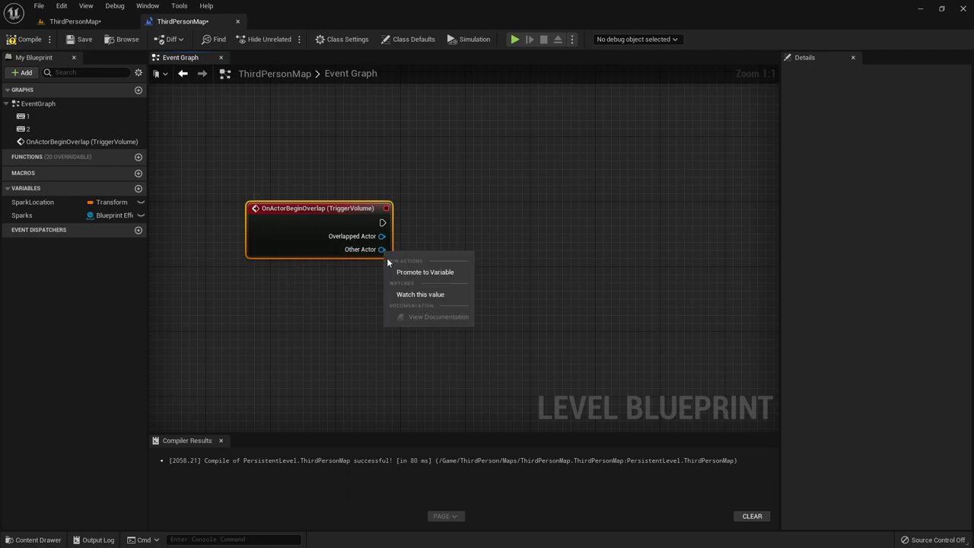
left_click(426, 272)
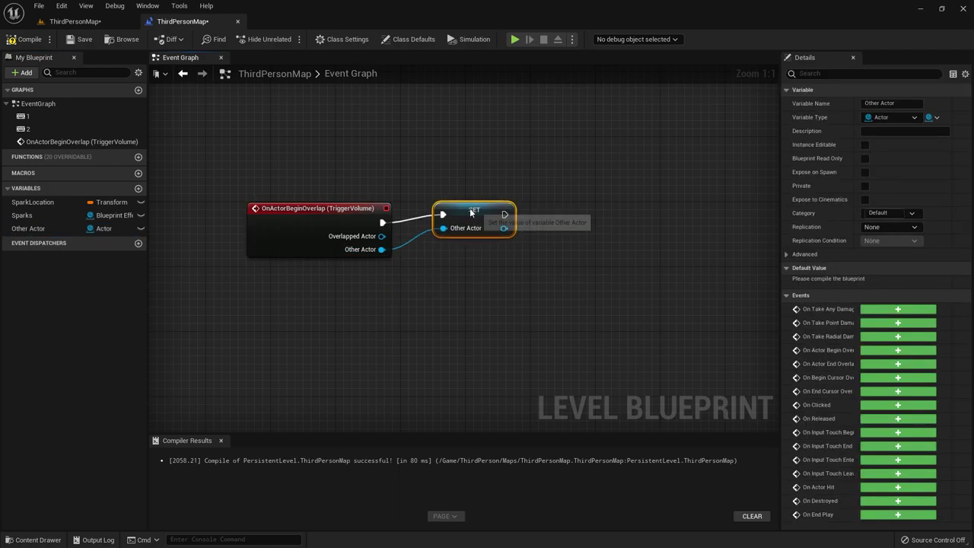
left_click_drag(470, 211, 470, 220)
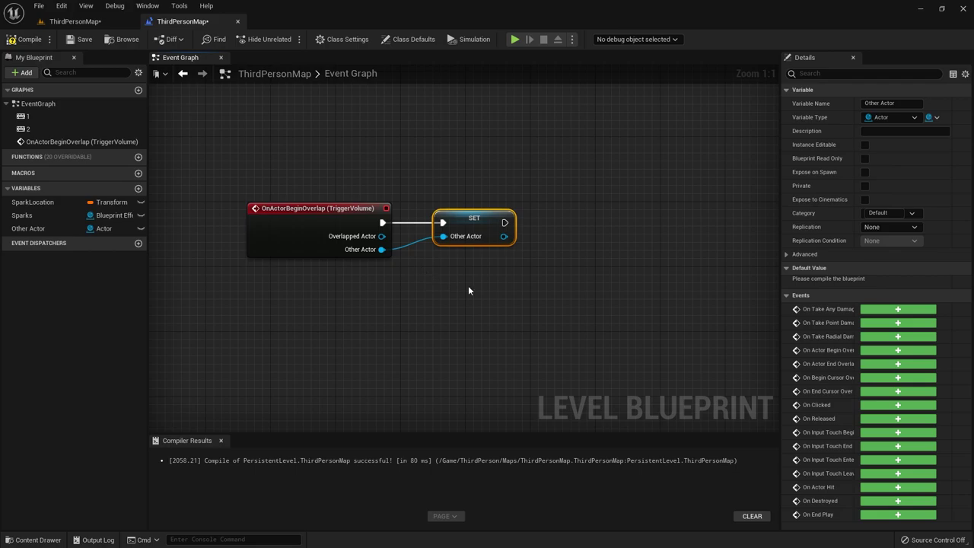
Step: Check the trigger volume in the level, then drag off SET's exec pin and search 'paly'
left_click(75, 21)
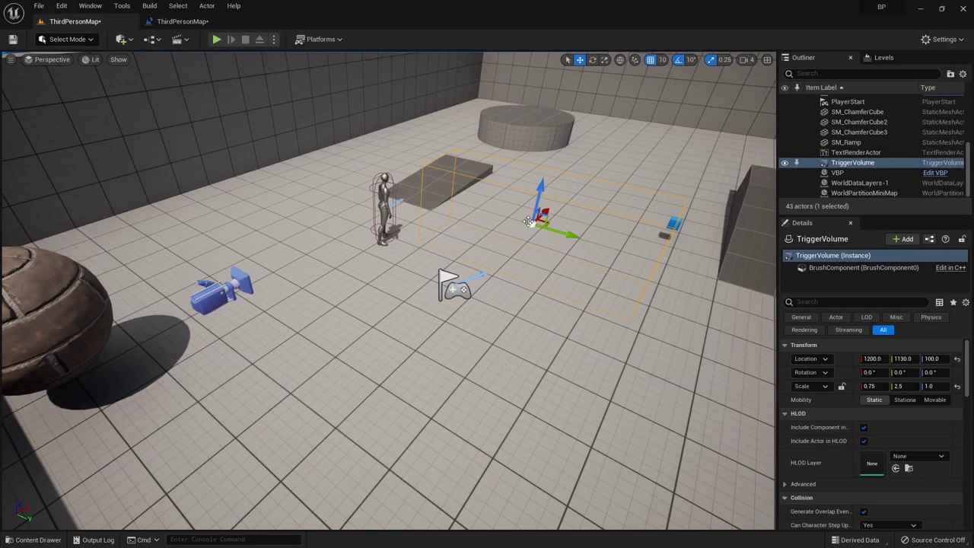
left_click(182, 22)
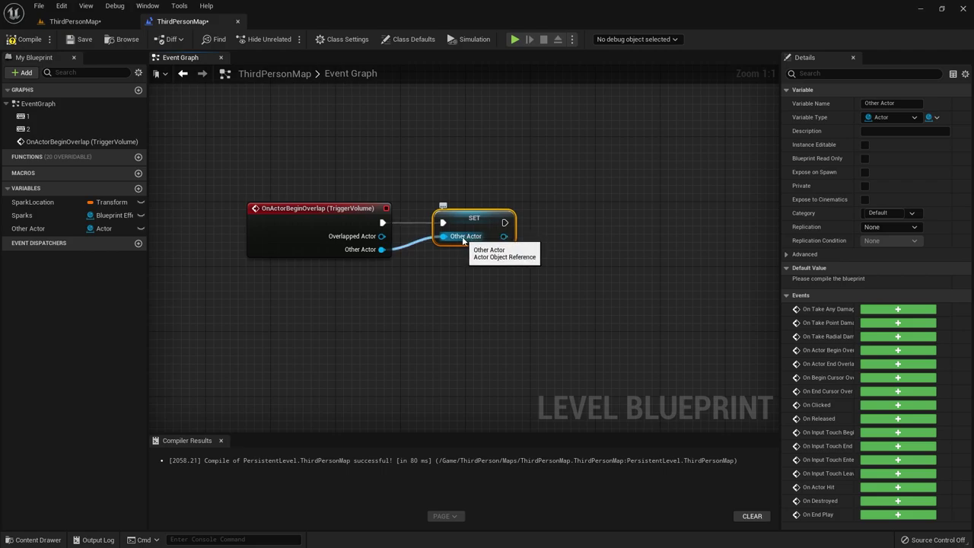
left_click_drag(504, 223, 560, 222)
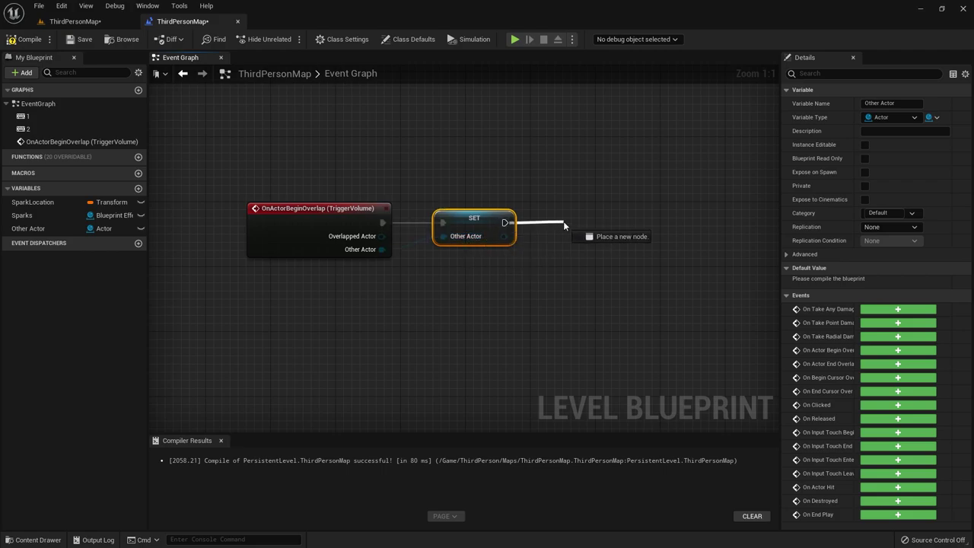
type("pa")
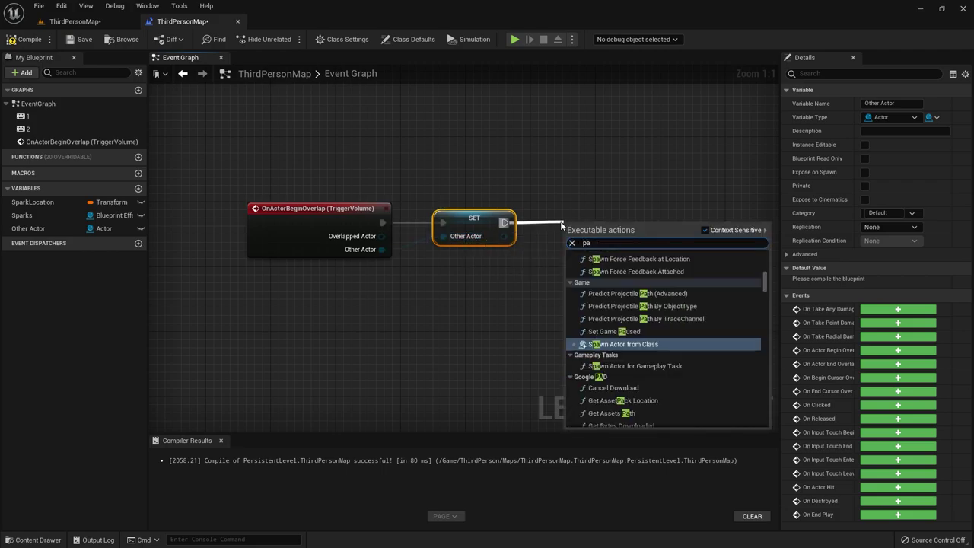
type("ly")
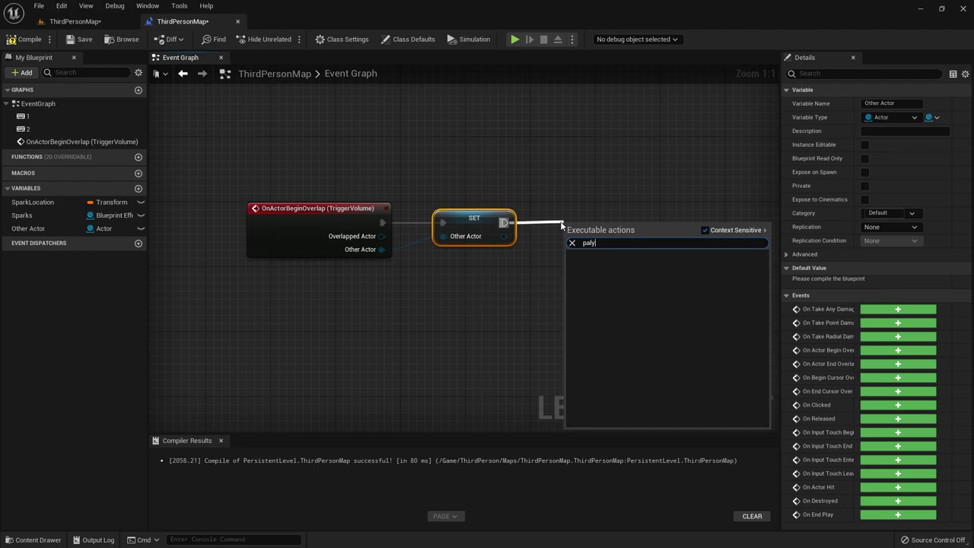
Step: Add a Play Sound 2D node after SET Other Actor with Explosion01 as its sound
key("BackSpace")
key("BackSpace")
key("BackSpace")
type("lay")
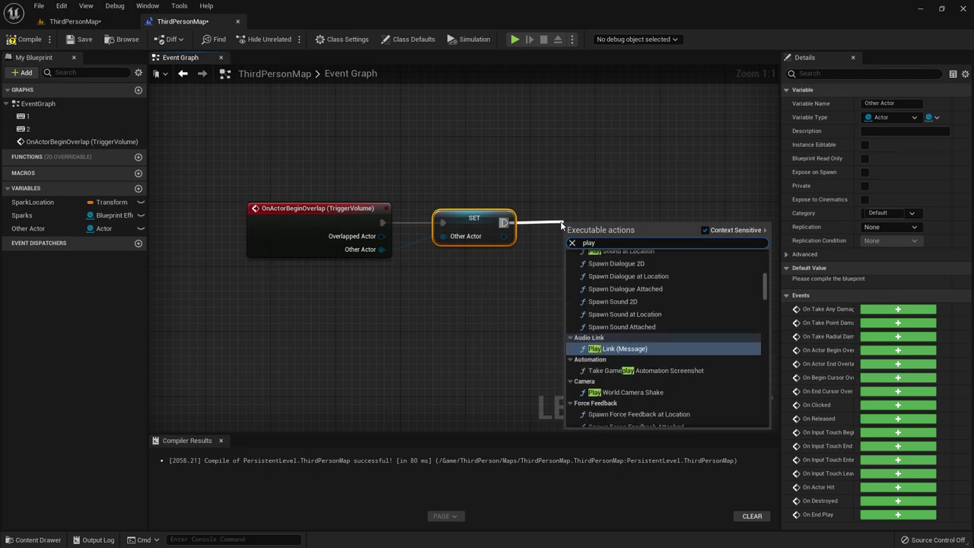
type(" sound")
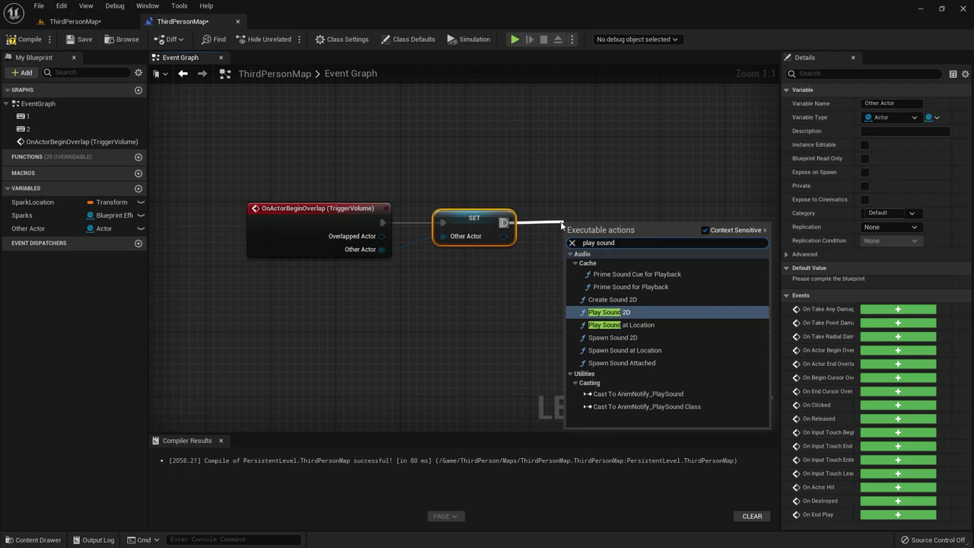
left_click(626, 311)
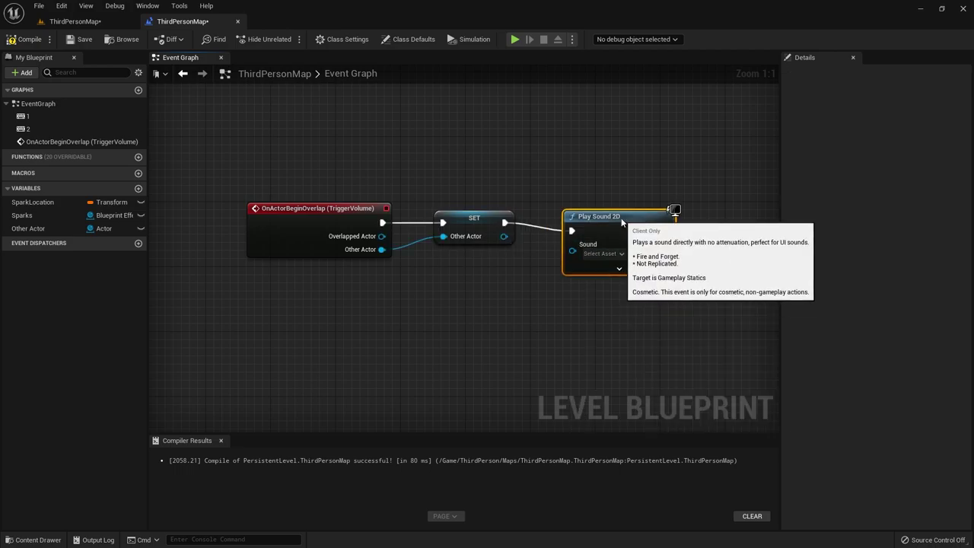
left_click(603, 251)
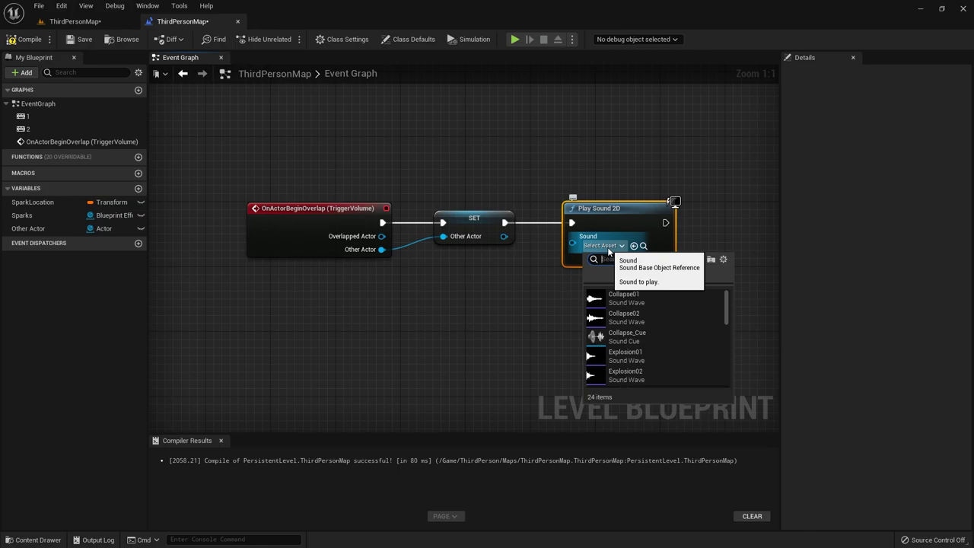
left_click(651, 356)
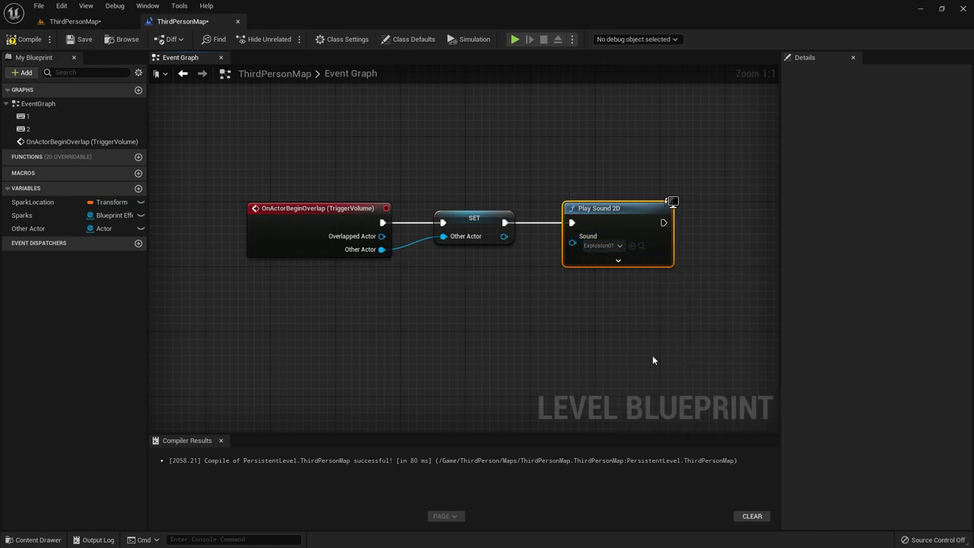
left_click_drag(598, 211, 581, 211)
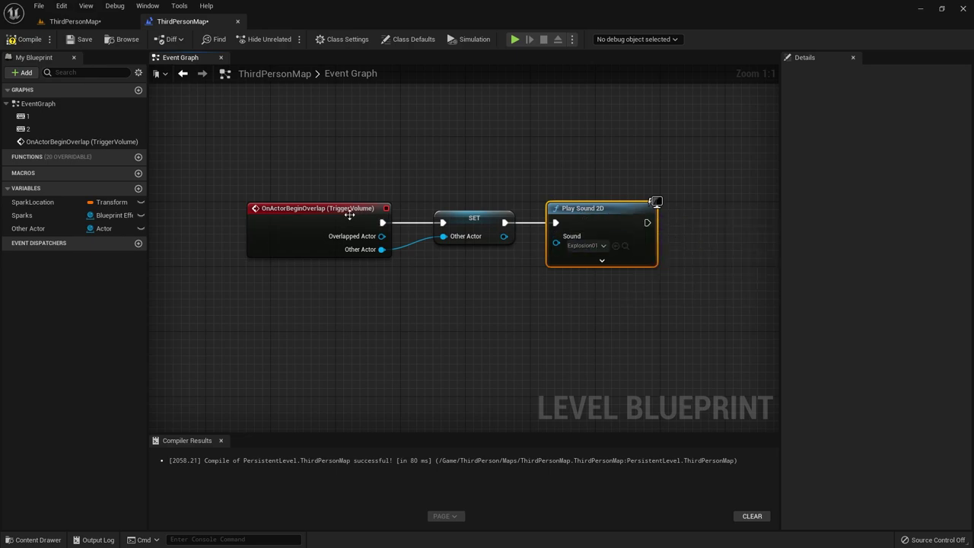
left_click_drag(381, 248, 443, 235)
left_click(514, 39)
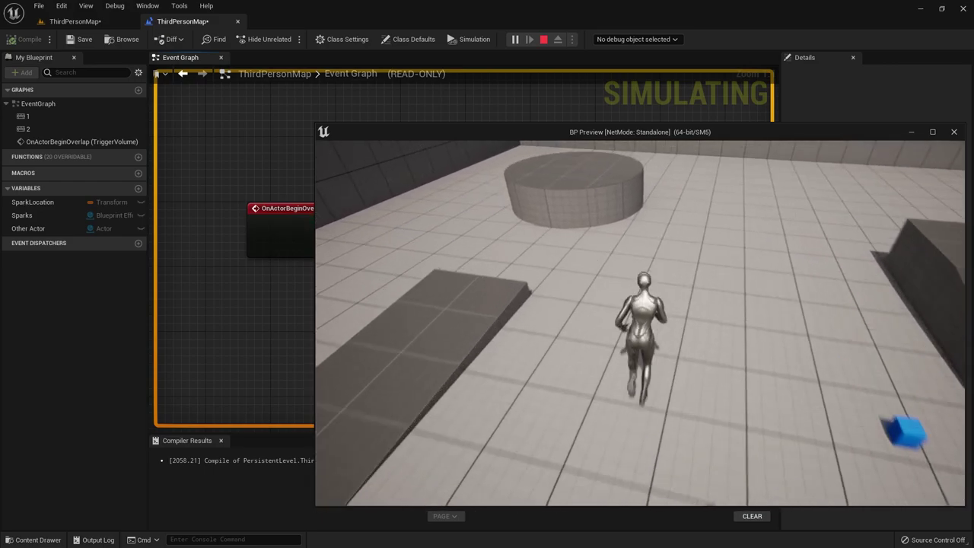
key("Escape")
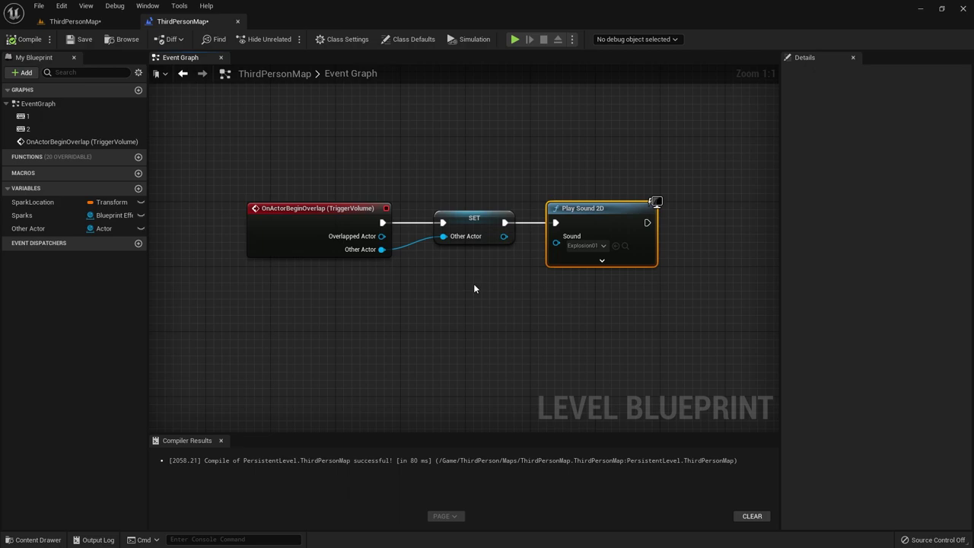
Step: Delete the Play Sound 2D node and drag the Other Actor variable into the graph
left_click(464, 240)
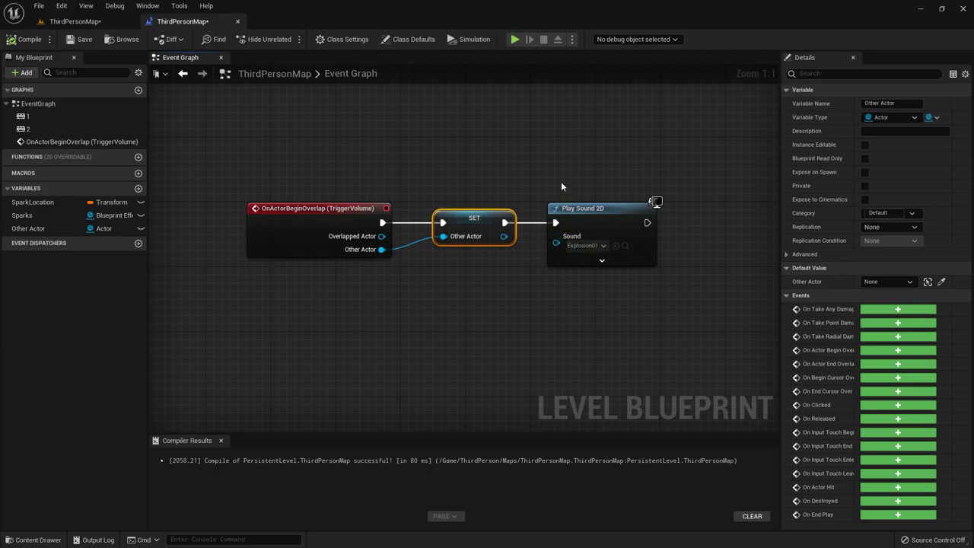
left_click_drag(561, 181, 598, 240)
key("Delete")
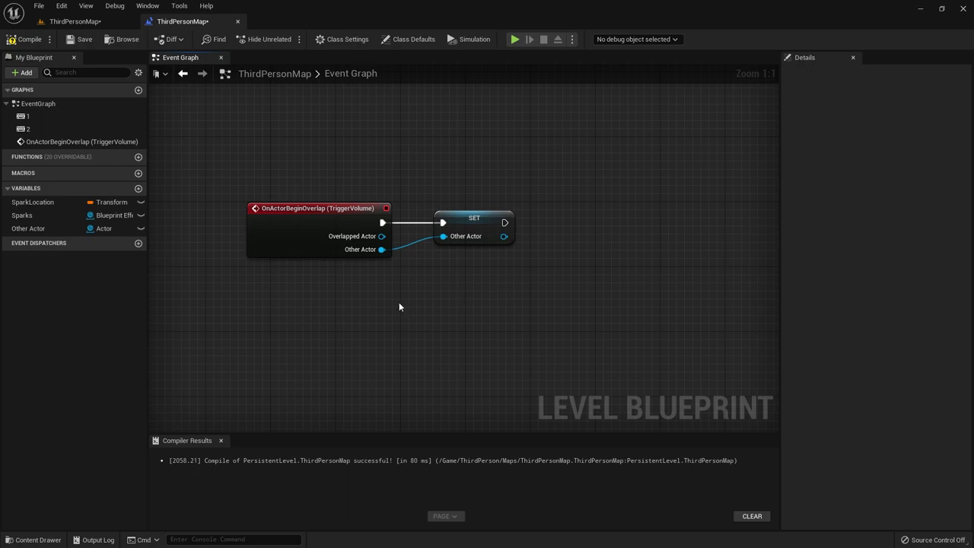
left_click_drag(76, 228, 286, 333)
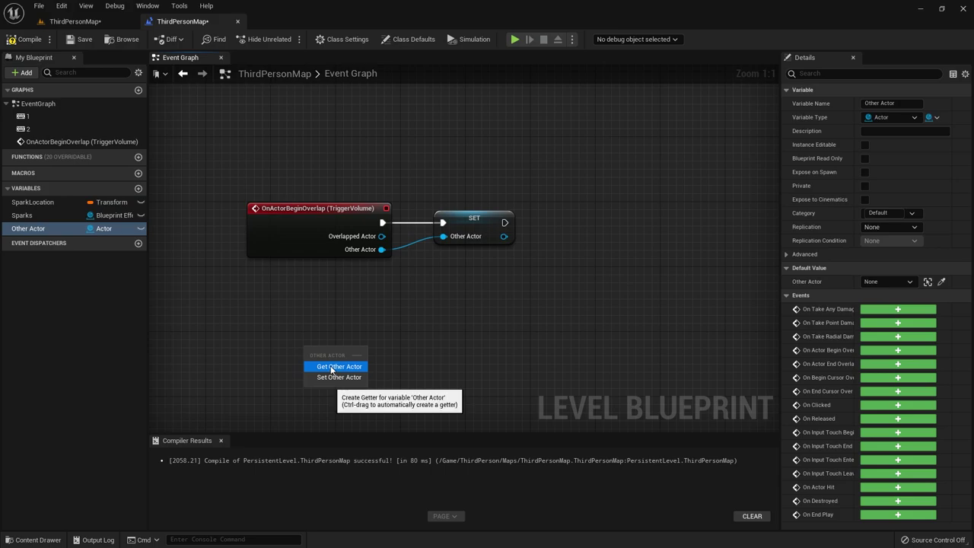
Step: Create an Other Actor getter and add a keyboard 3 press event node
left_click(338, 365)
right_click_drag(330, 369, 567, 327)
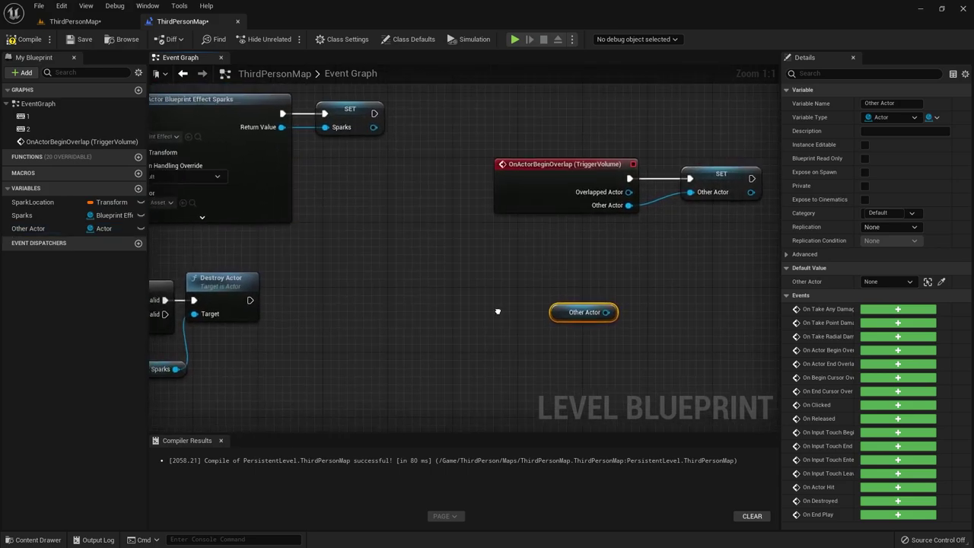
right_click(441, 276)
type("inp")
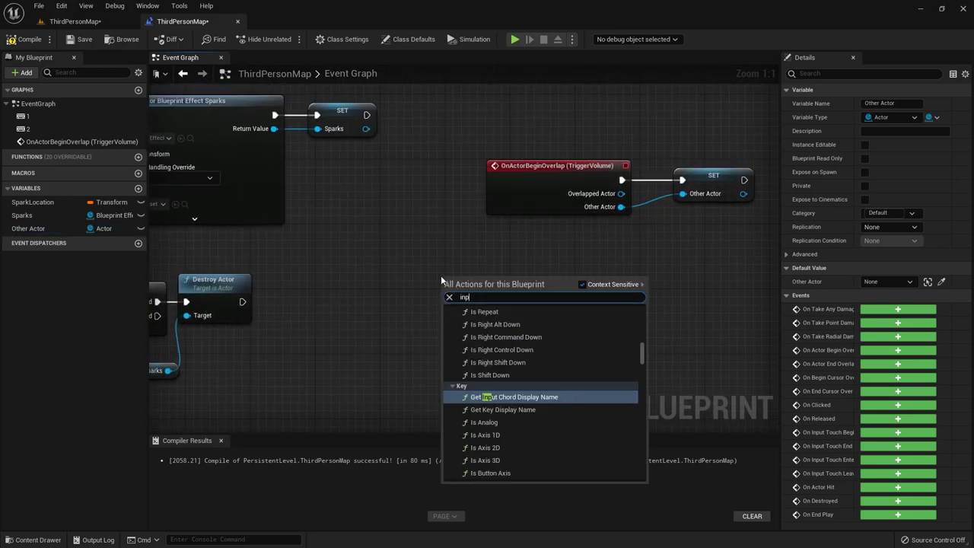
type("i")
key("BackSpace")
type("i")
key("BackSpace")
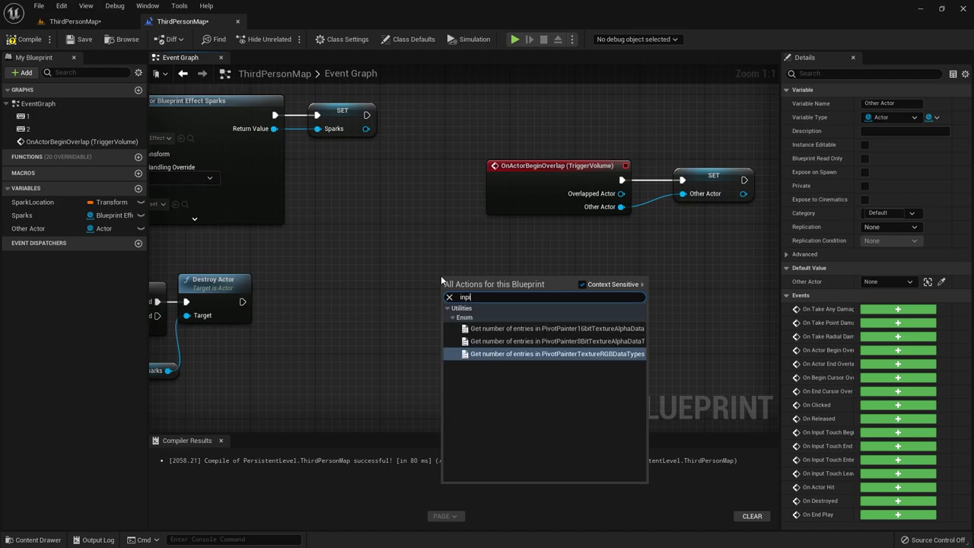
type("ut 3")
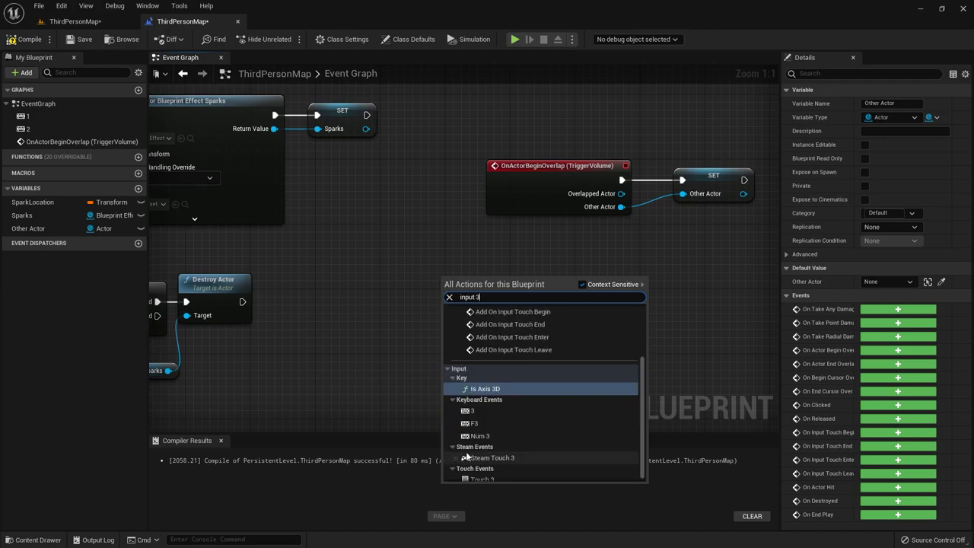
left_click(472, 410)
Step: Search for a scale action from key 3's Pressed pin and from Other Actor ('scale 3d')
left_click_drag(473, 293, 638, 297)
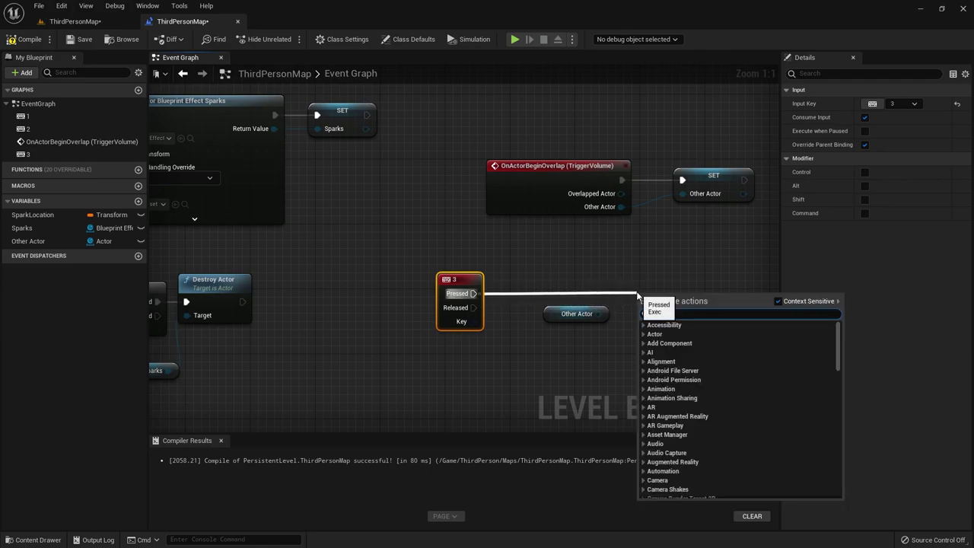
type("sca")
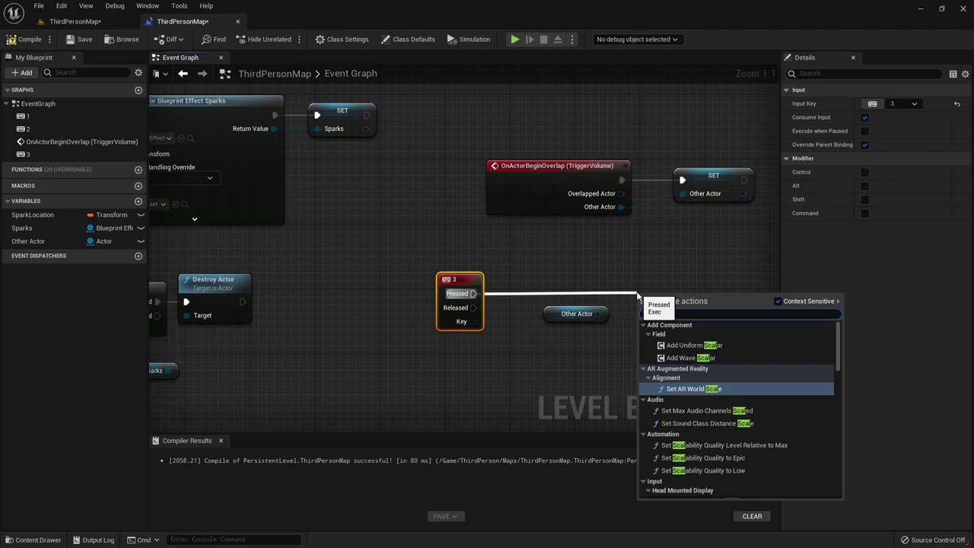
type("le(")
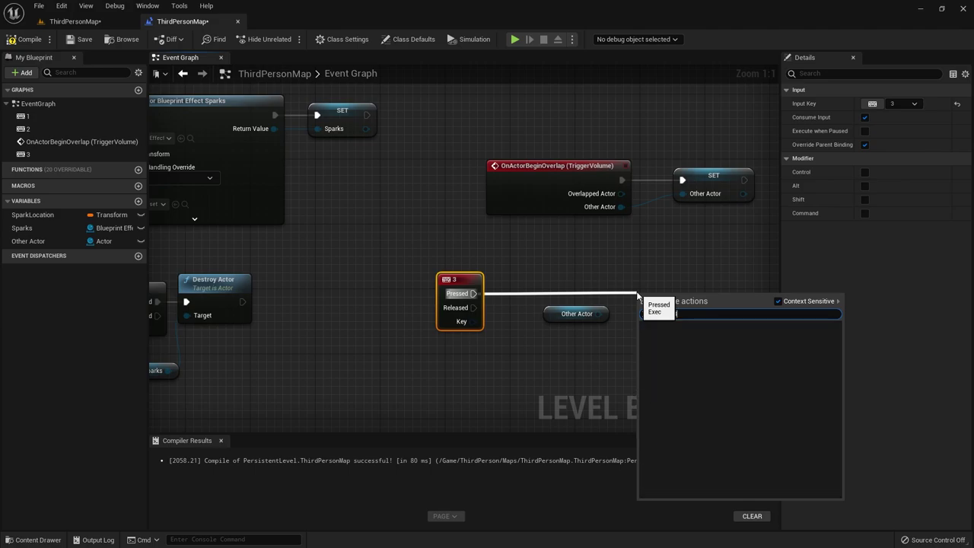
left_click_drag(598, 314, 638, 295)
type("scale")
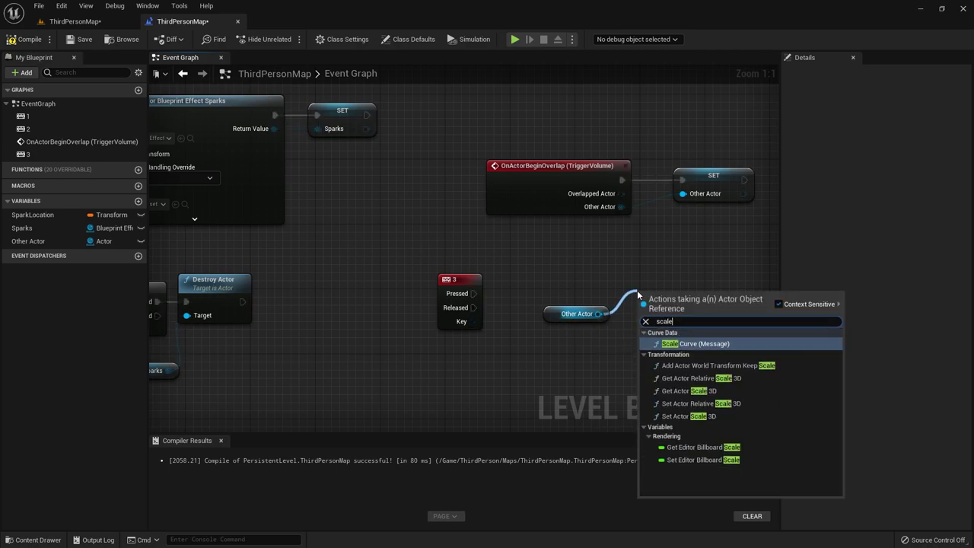
type(" 3d")
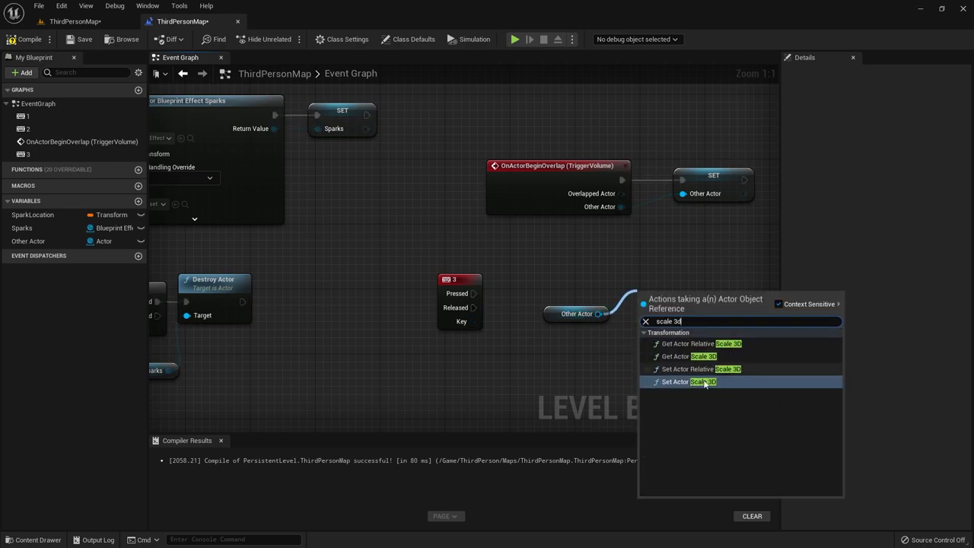
Step: Add Set Actor Scale 3D targeting Other Actor and wire it to run when 3 is pressed
left_click(682, 386)
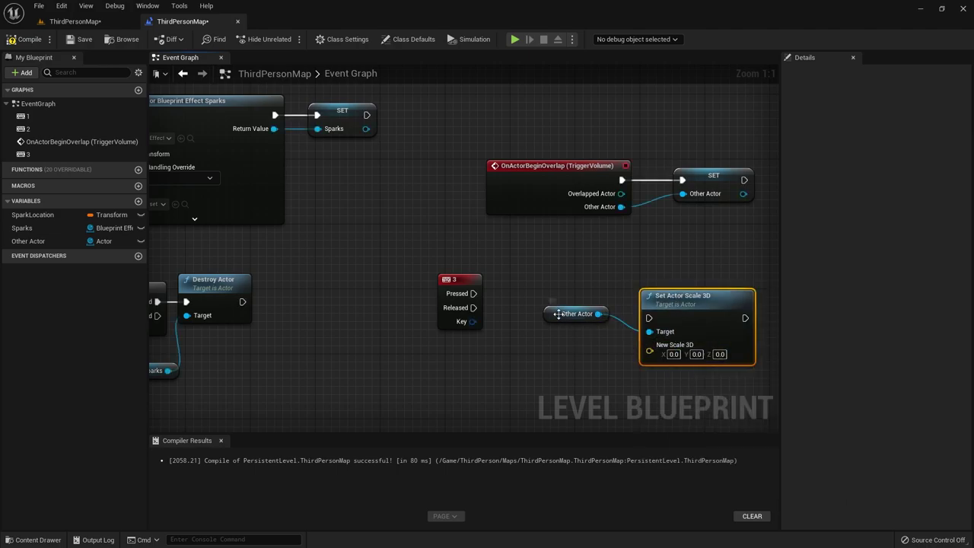
left_click_drag(557, 314, 549, 354)
left_click_drag(704, 303, 672, 287)
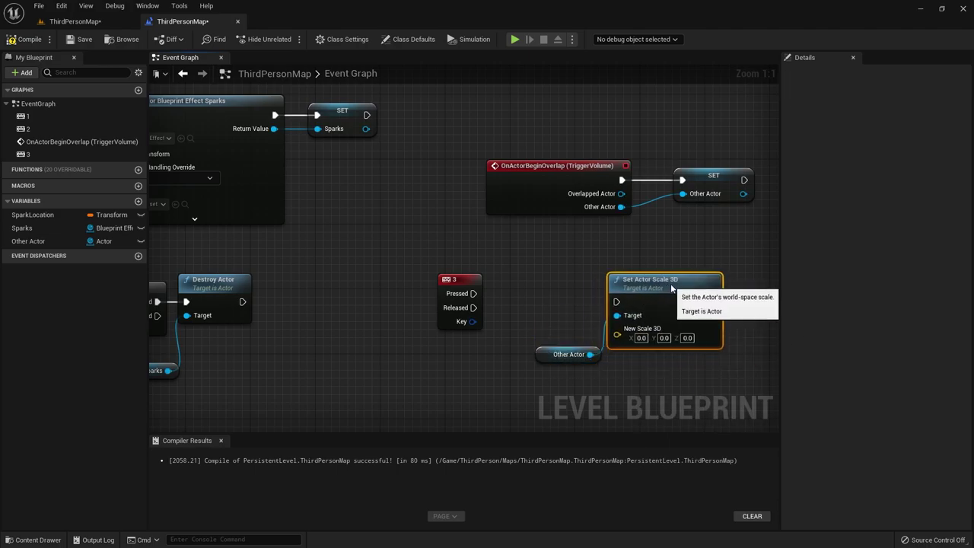
mouse_move(473, 293)
left_mouse_down()
mouse_move(616, 302)
mouse_move(672, 290)
left_mouse_up()
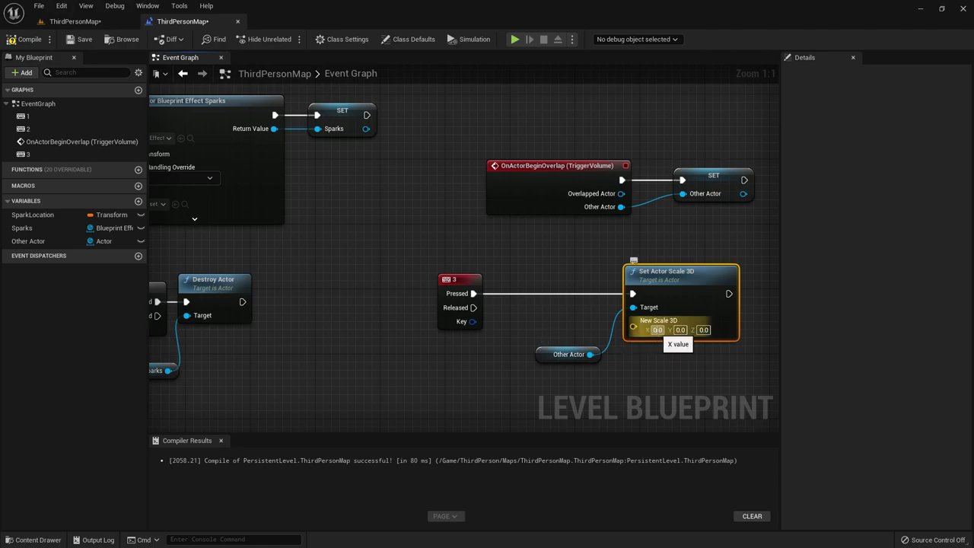
Step: Set New Scale 3D to 2.0 on X, Y and Z and compile the Level Blueprint
left_click(657, 330)
type("2")
key("Tab")
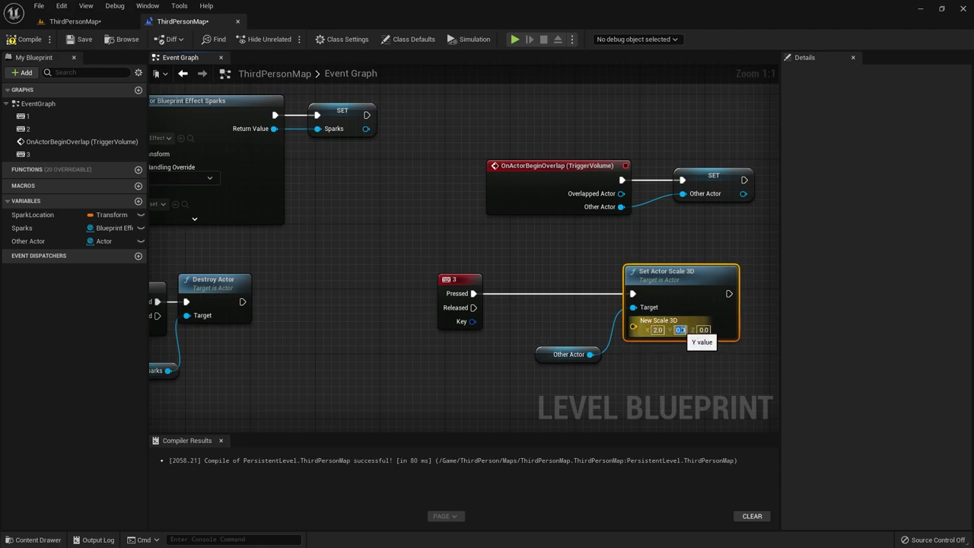
type("2")
key("Tab")
type("2")
key("Return")
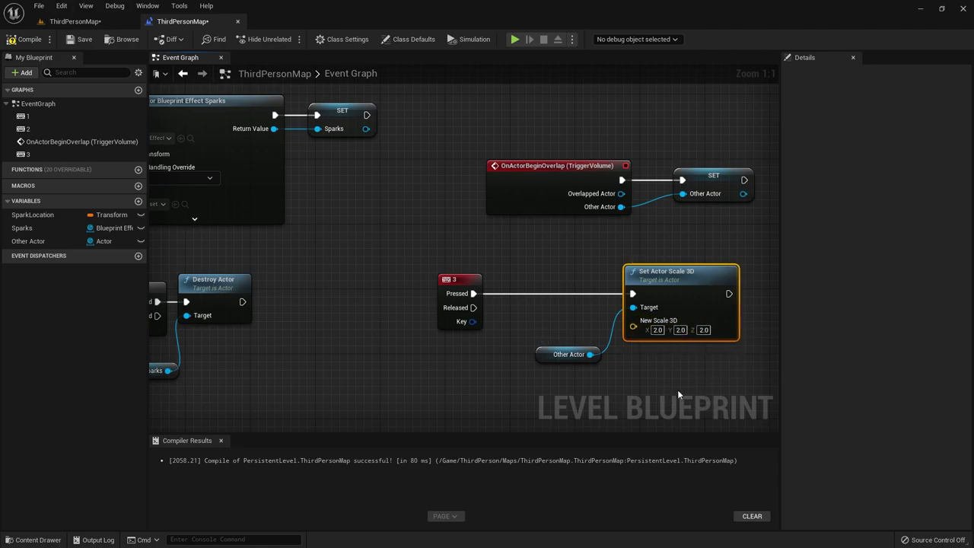
left_click(677, 392)
left_click(25, 44)
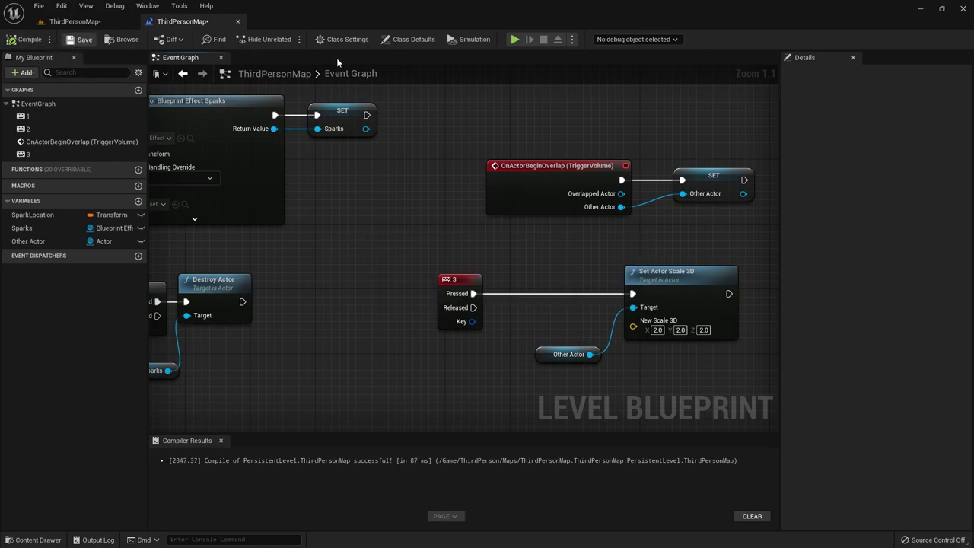
left_click(515, 38)
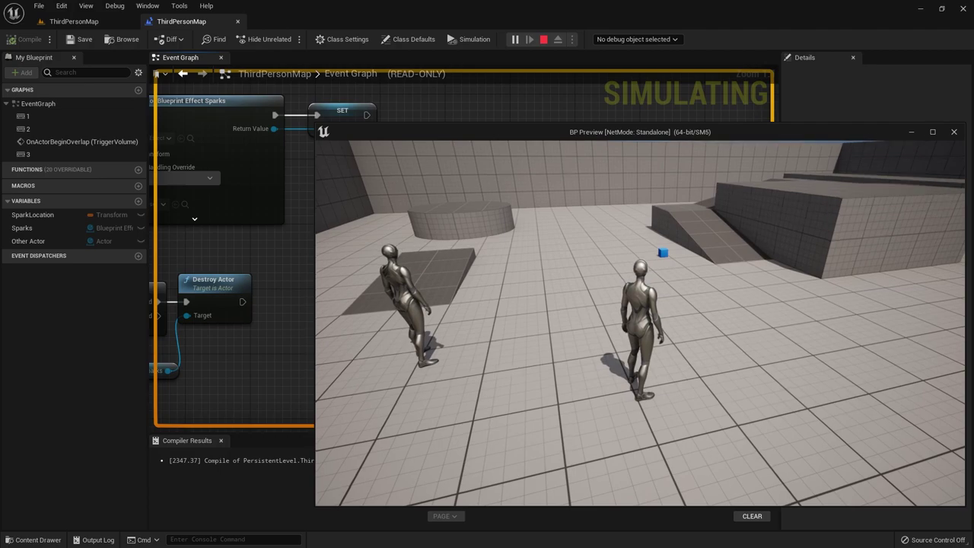
Step: Walk, jump and run the character over the steps toward the second character, then stop the play-test
key("w")
key("w")
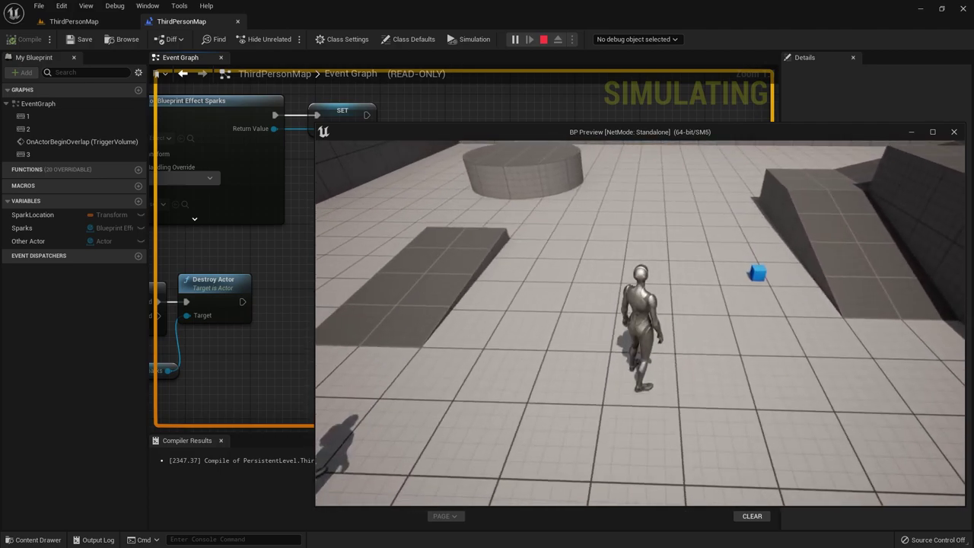
key("space")
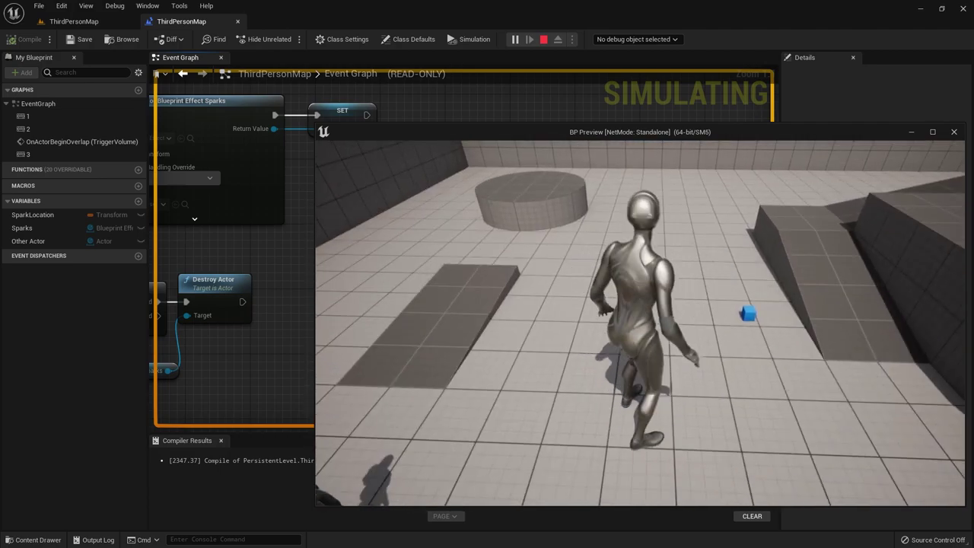
key("d")
key("w")
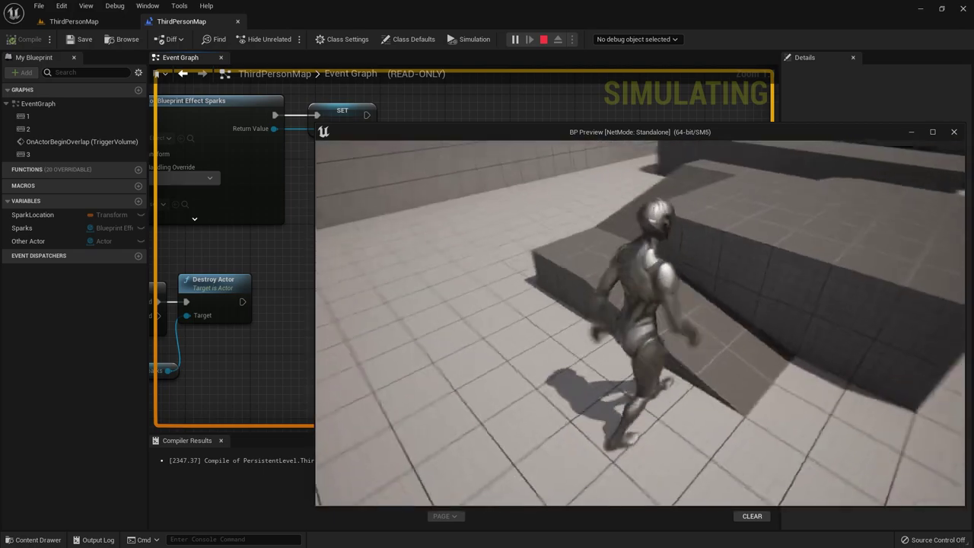
key("w")
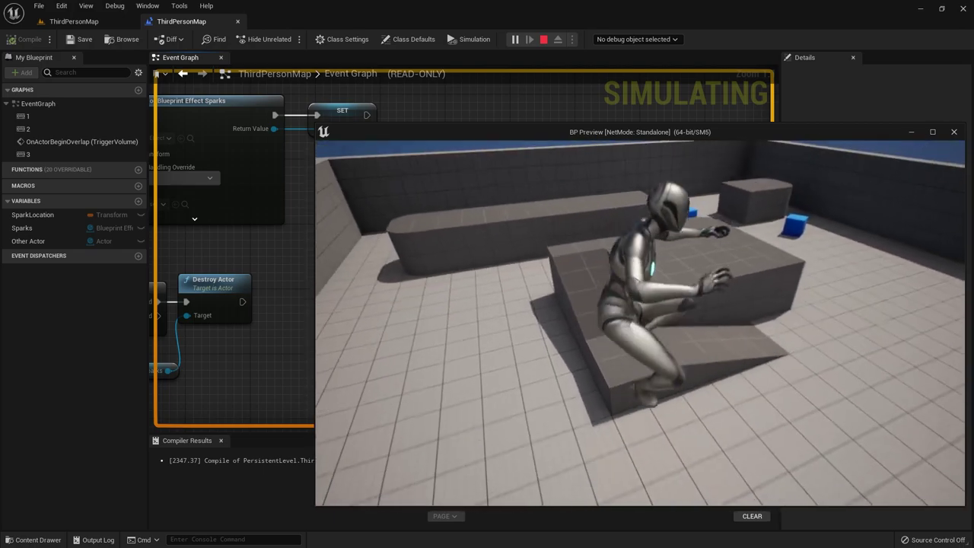
key("w")
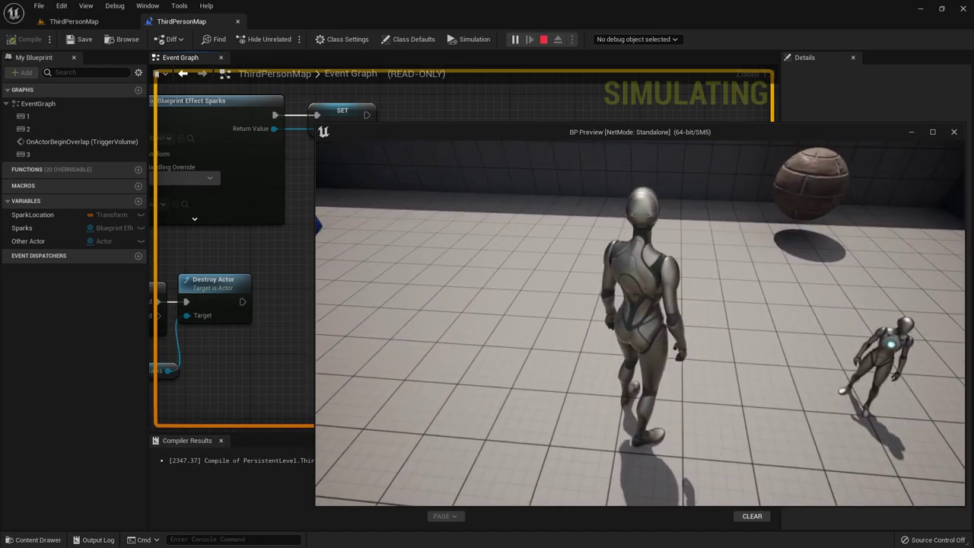
key("Escape")
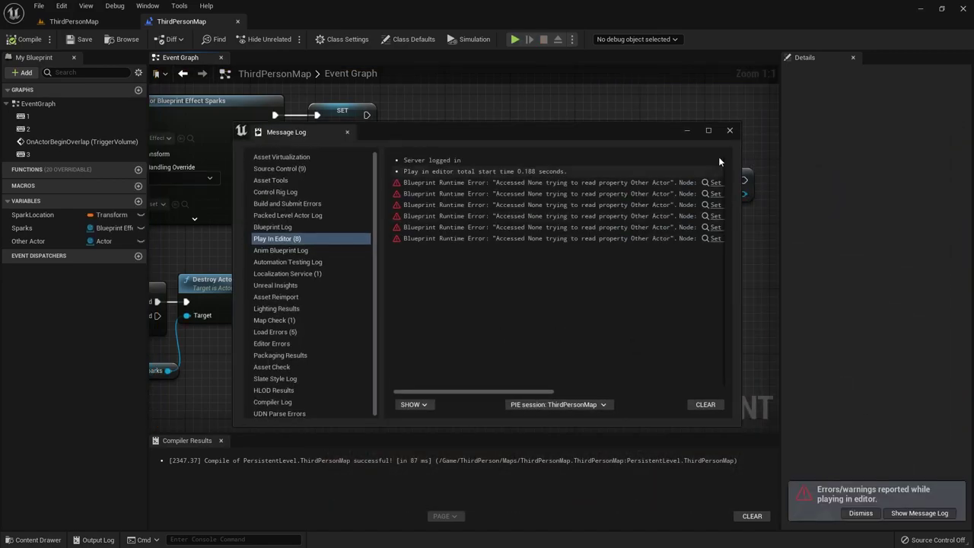
Step: Close the runtime Message Log and pan the graph to key 2's Is Valid and Destroy Actor nodes
left_click_drag(553, 391, 723, 392)
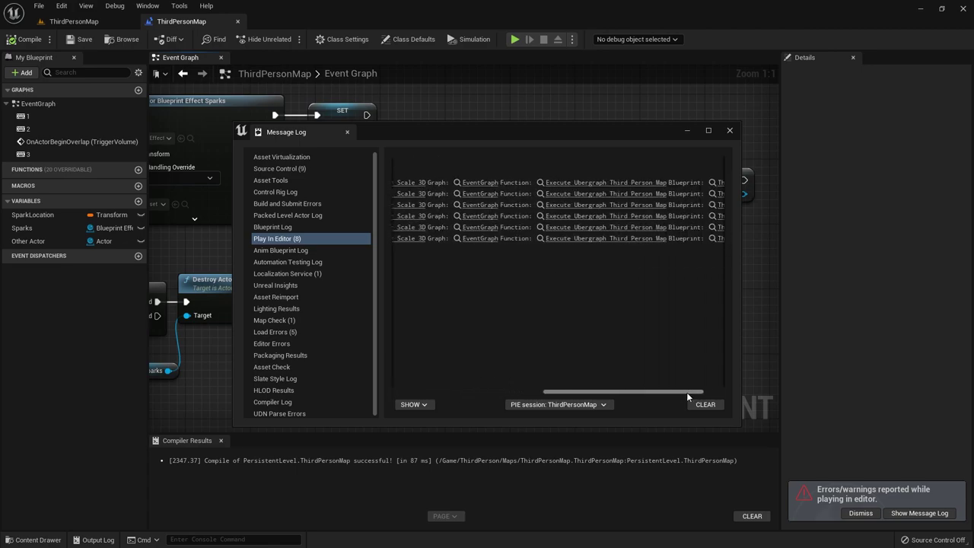
left_click(729, 132)
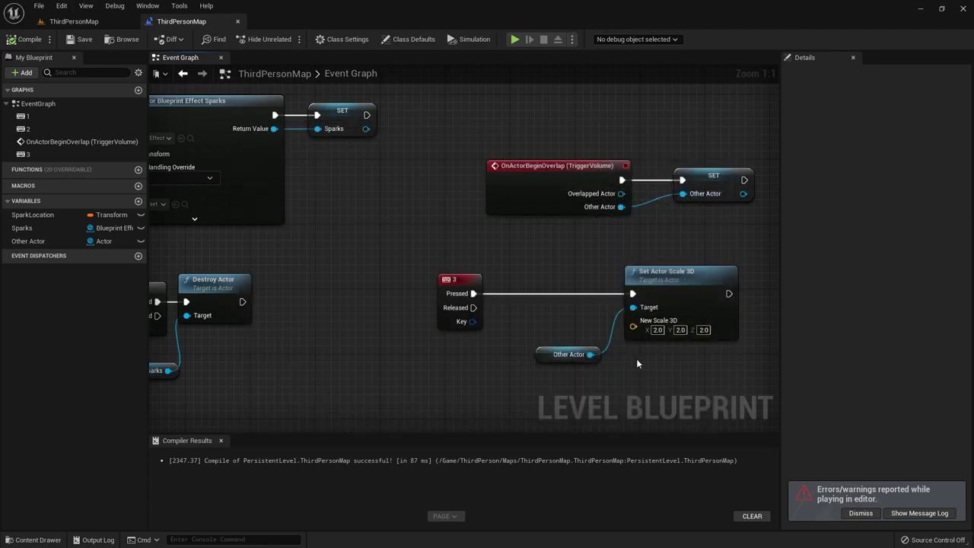
right_click_drag(561, 346, 348, 330)
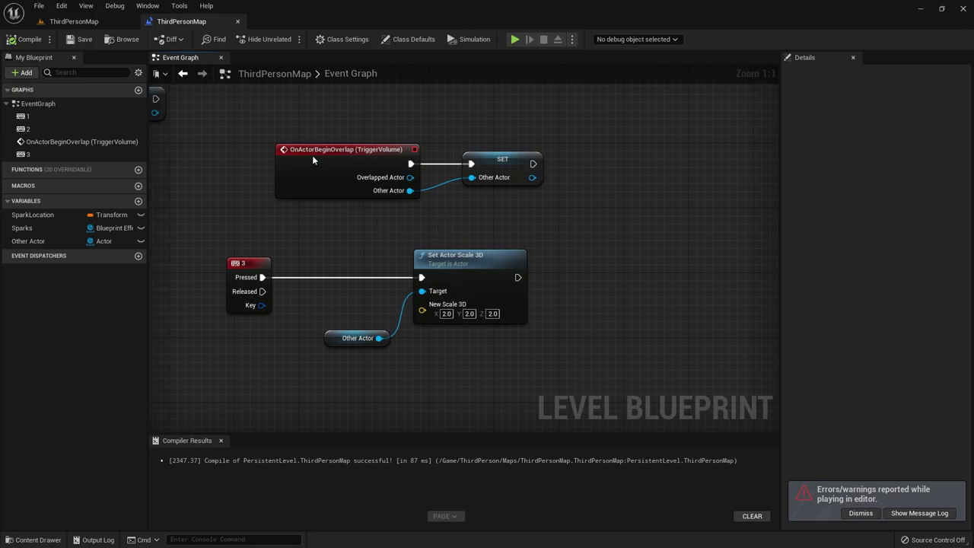
left_click_drag(290, 118, 482, 194)
left_click(558, 228)
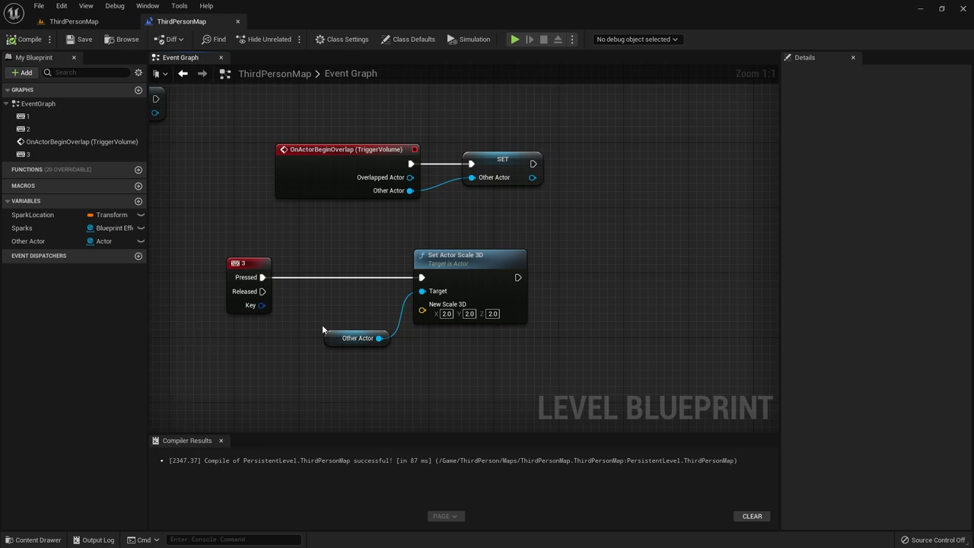
mouse_move(582, 233)
right_mouse_down()
mouse_move(539, 163)
mouse_move(741, 239)
right_mouse_up()
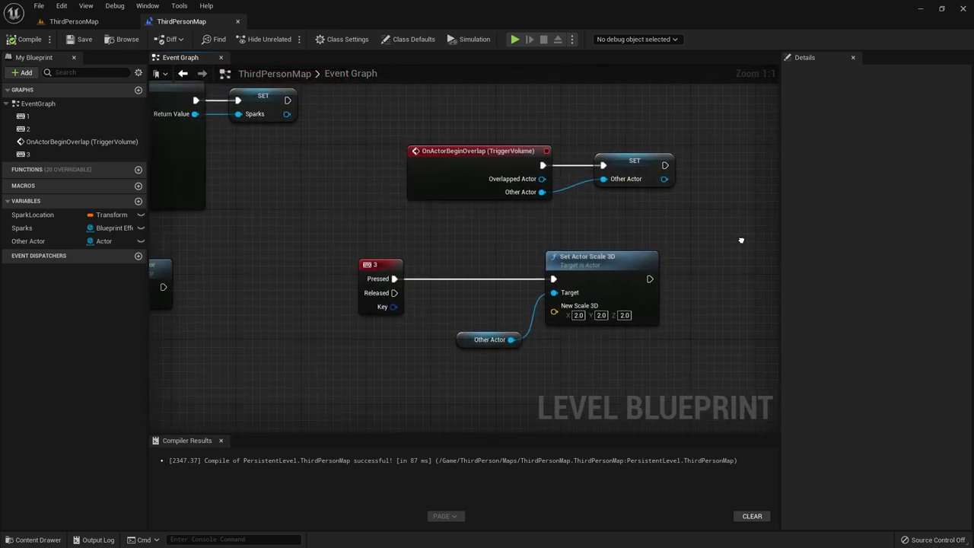
right_click_drag(169, 333, 547, 336)
Step: Wire key 2's Pressed into a new Get All Actors Of Class node with Actor Class Character
left_click_drag(306, 244, 530, 347)
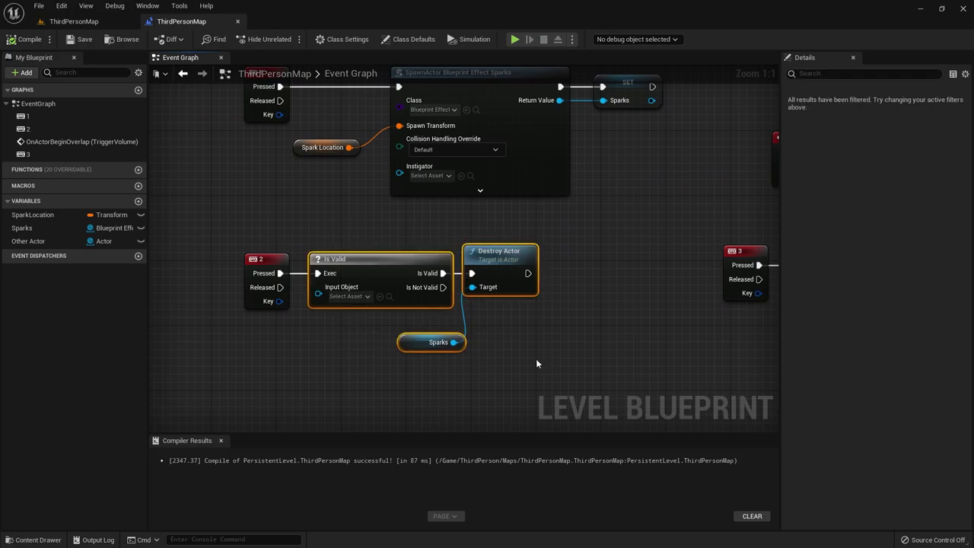
right_click_drag(280, 287, 268, 163)
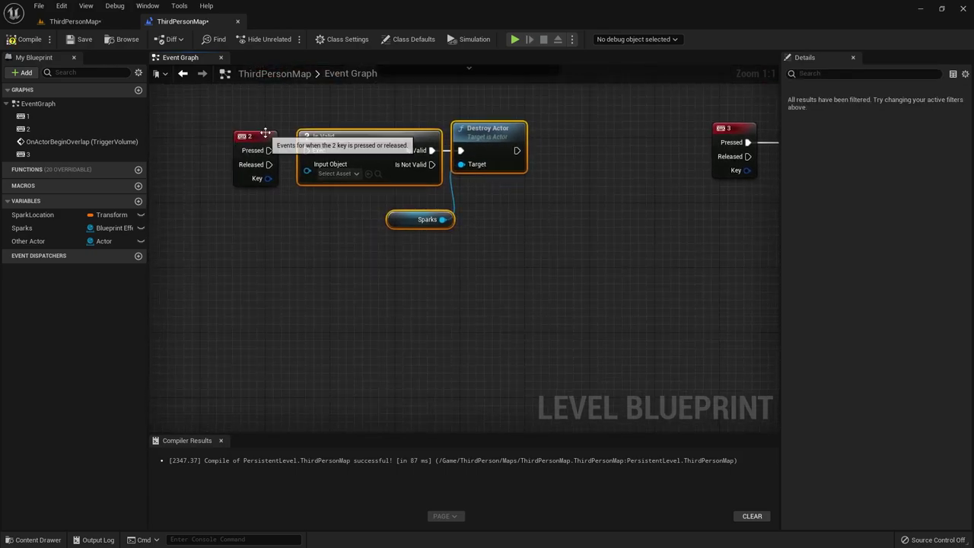
mouse_move(267, 137)
left_mouse_down()
mouse_move(248, 306)
mouse_move(343, 326)
left_mouse_up()
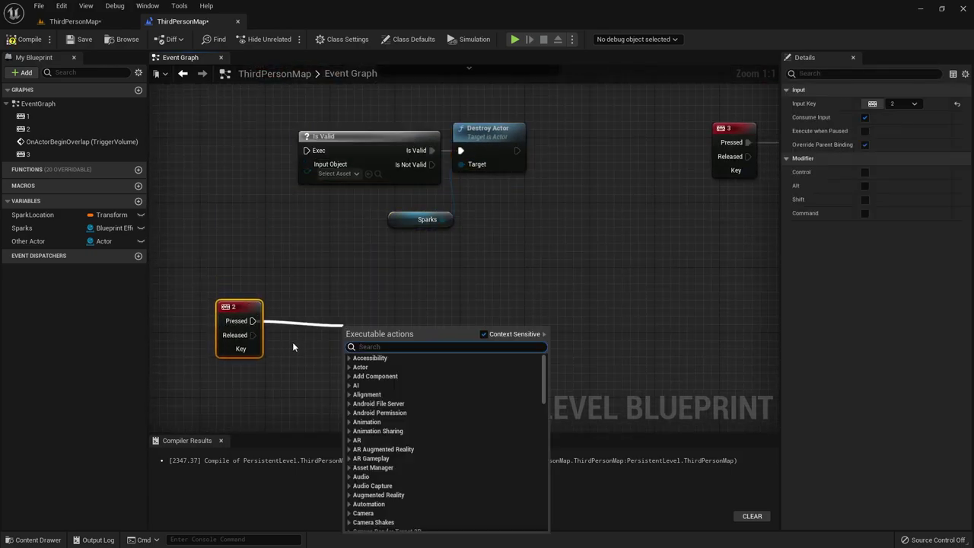
type("get al")
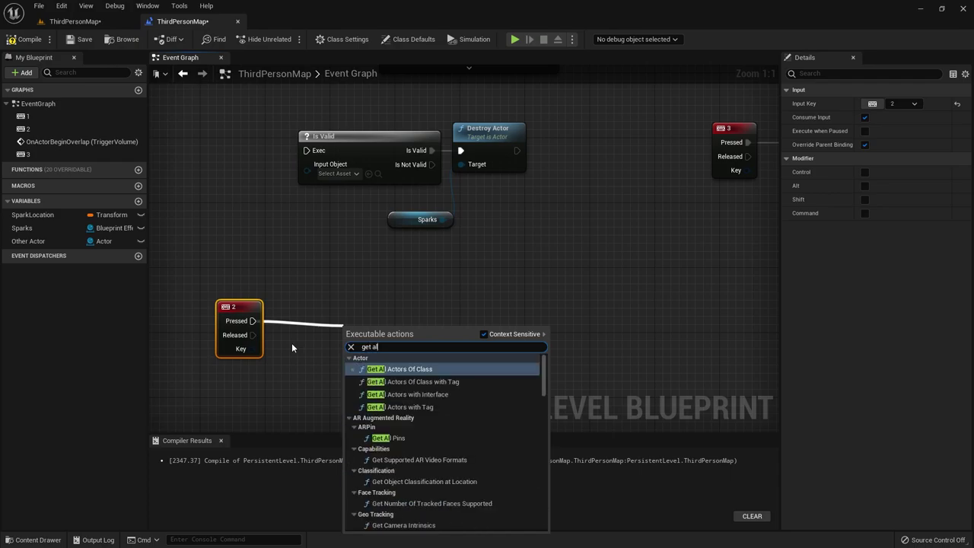
type("l actor")
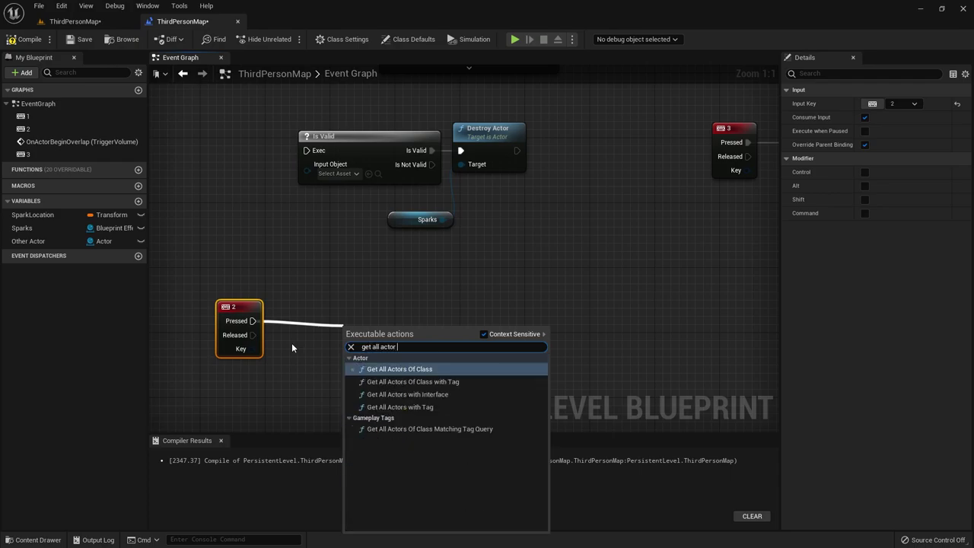
left_click(426, 369)
left_click_drag(445, 342, 445, 318)
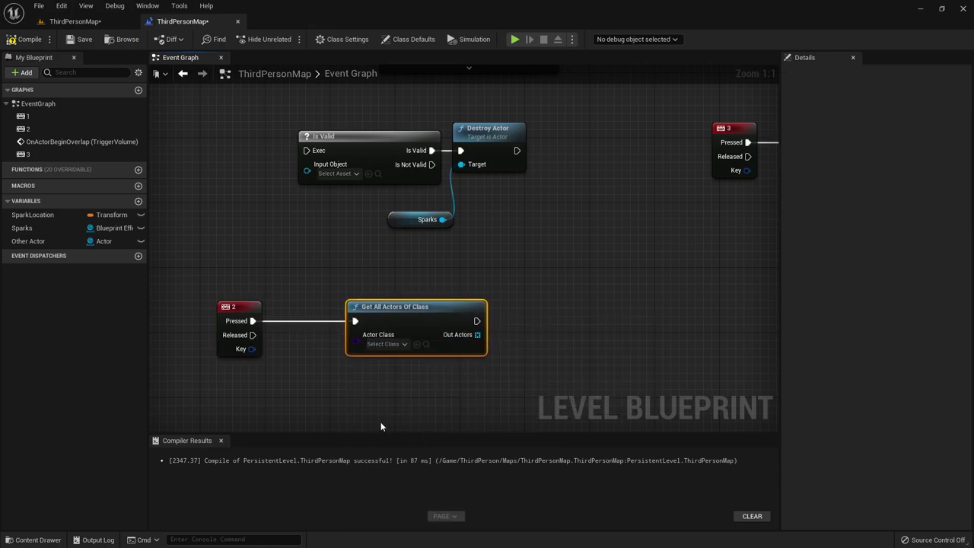
left_click(387, 344)
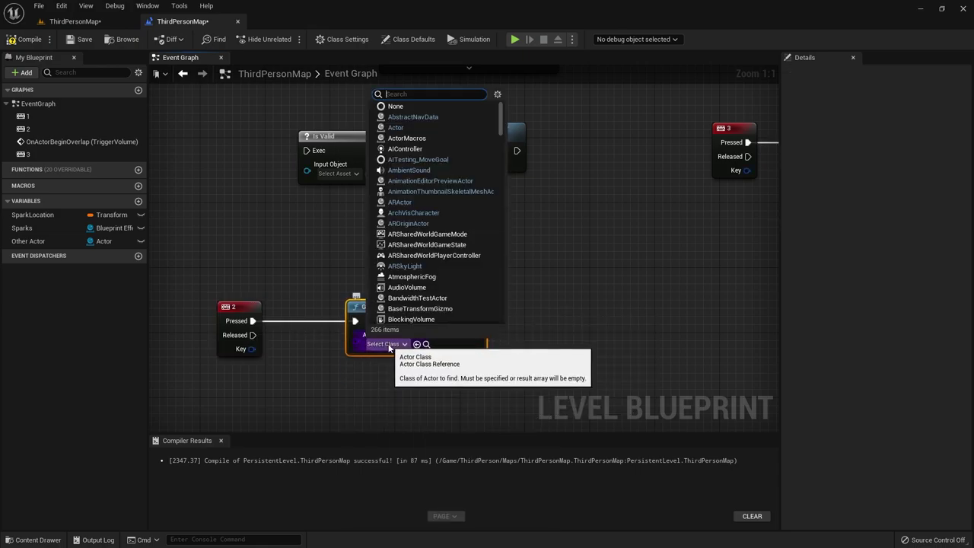
type("cha")
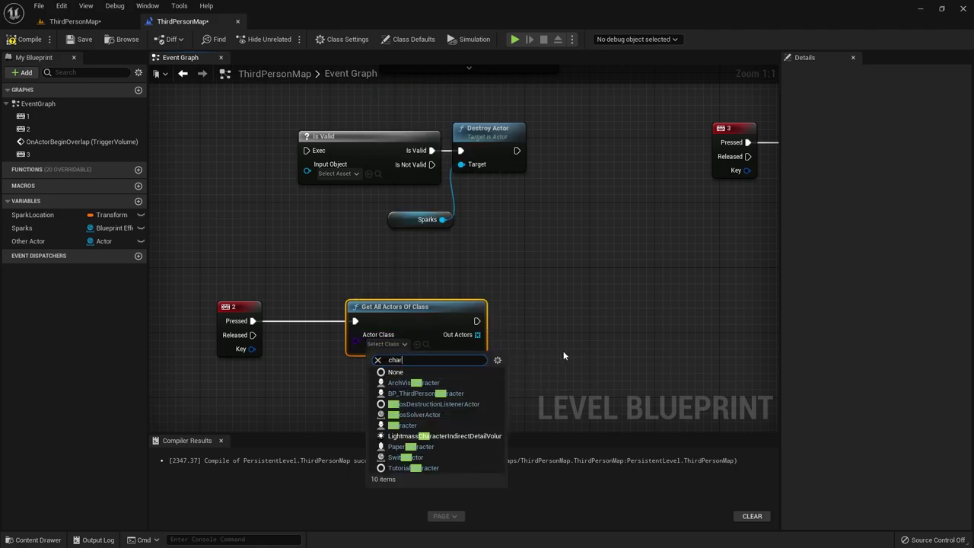
type("r")
left_click(421, 404)
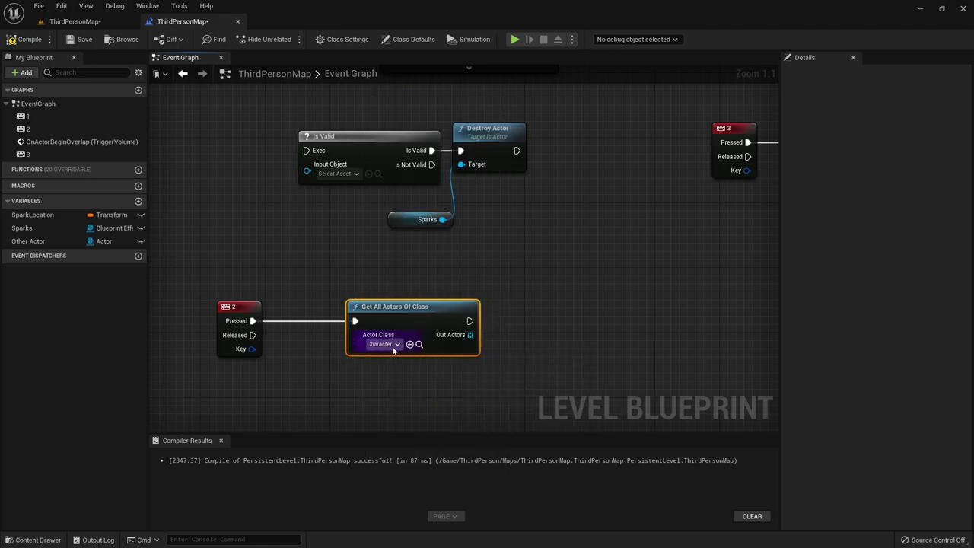
Step: Inspect the third-person character and player start in the level, then return to the Level Blueprint
left_click(74, 20)
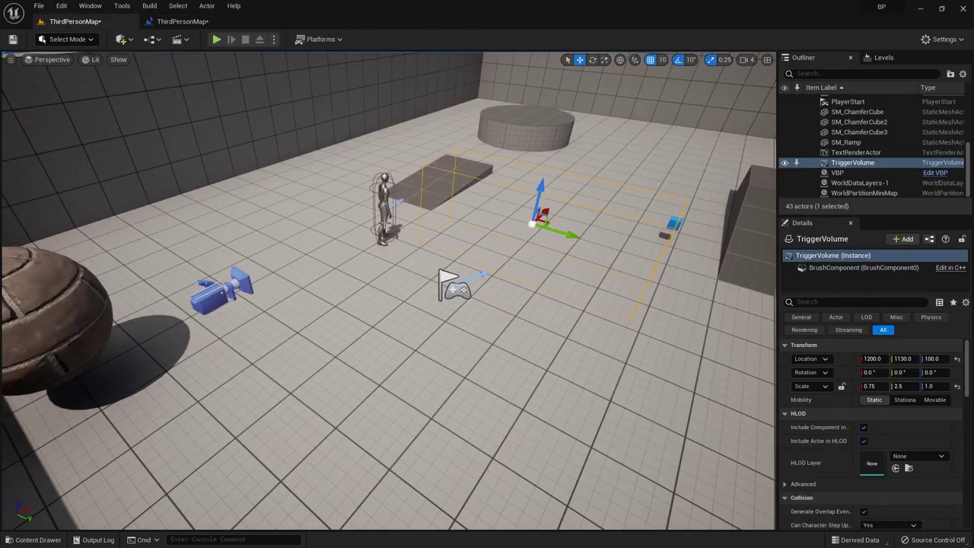
left_click(385, 222)
left_click(450, 286)
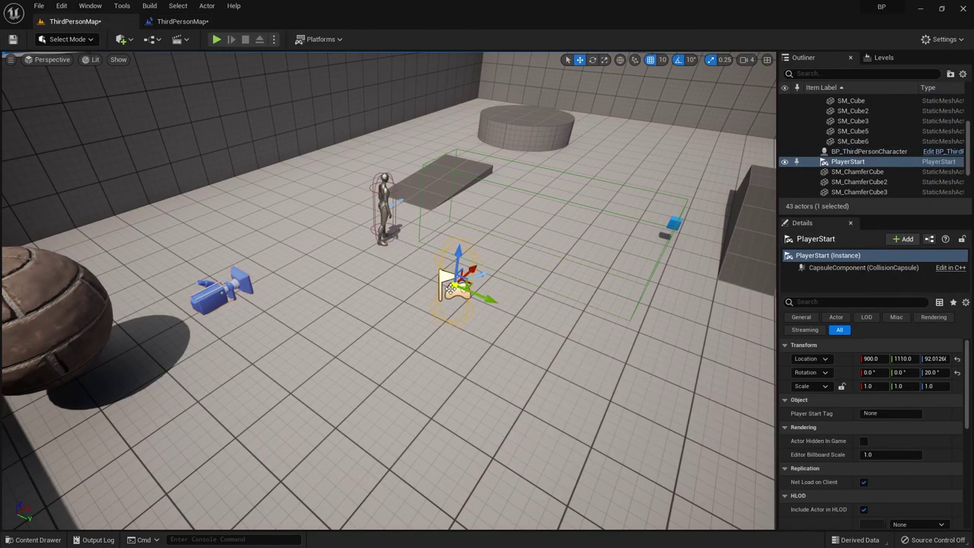
left_click(174, 21)
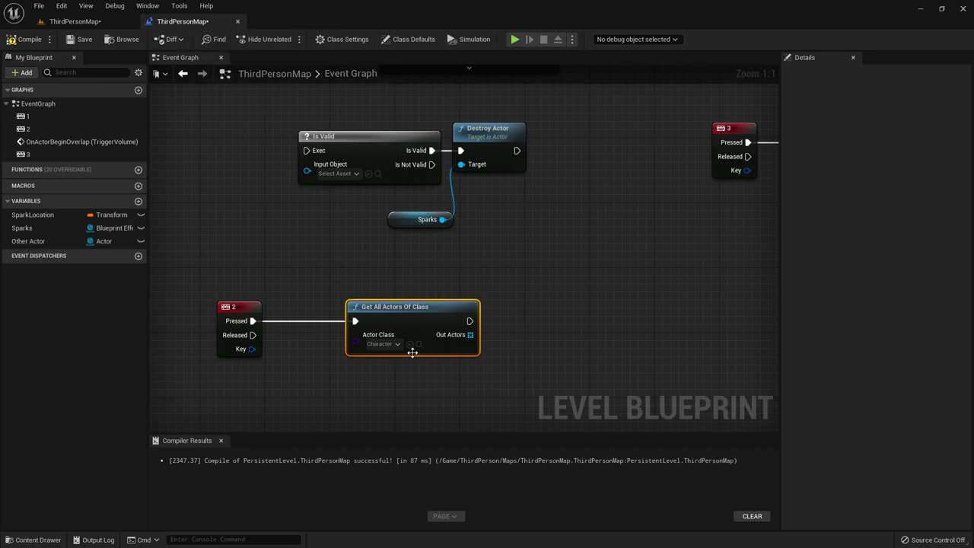
Step: Promote the Get All Actors Of Class node's Out Actors pin to an Out Actors variable
right_click(469, 334)
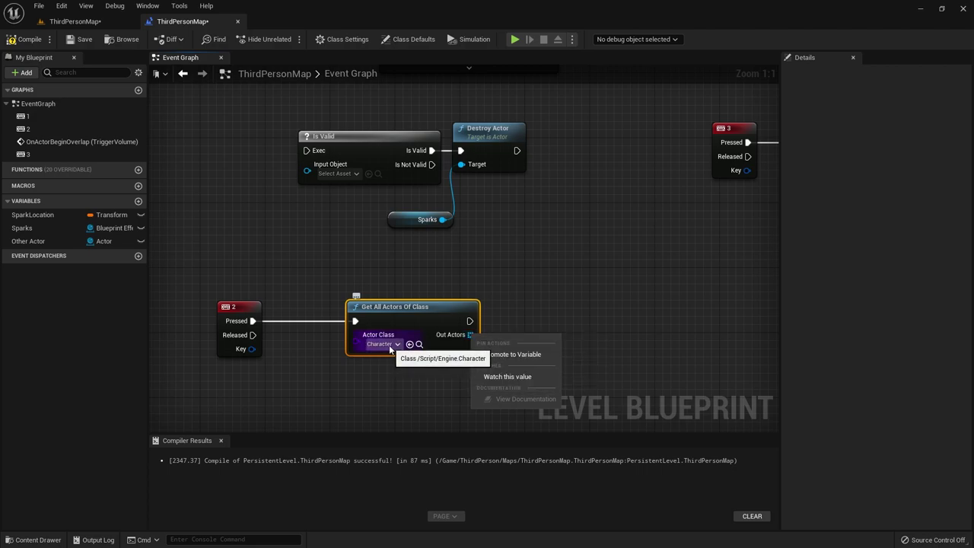
left_click(446, 337)
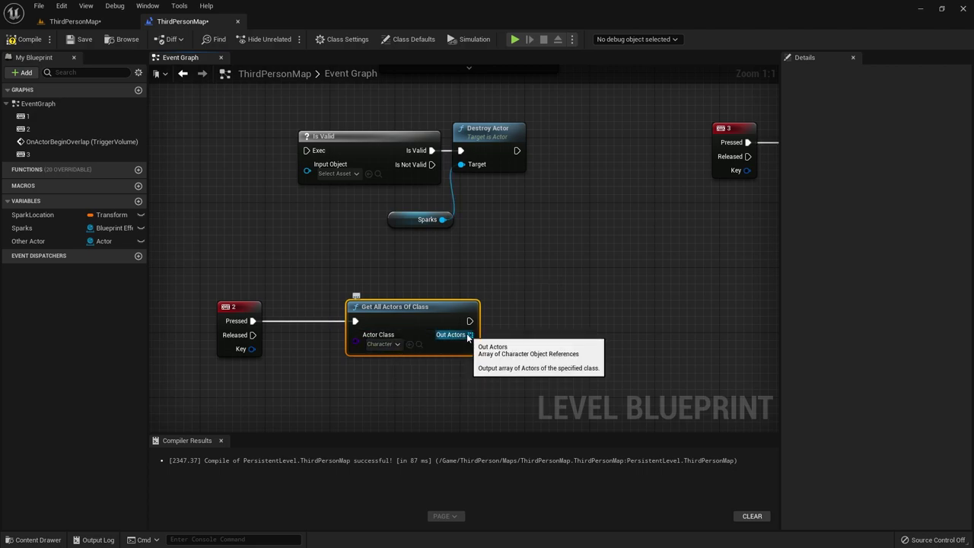
right_click(470, 335)
left_click(468, 342)
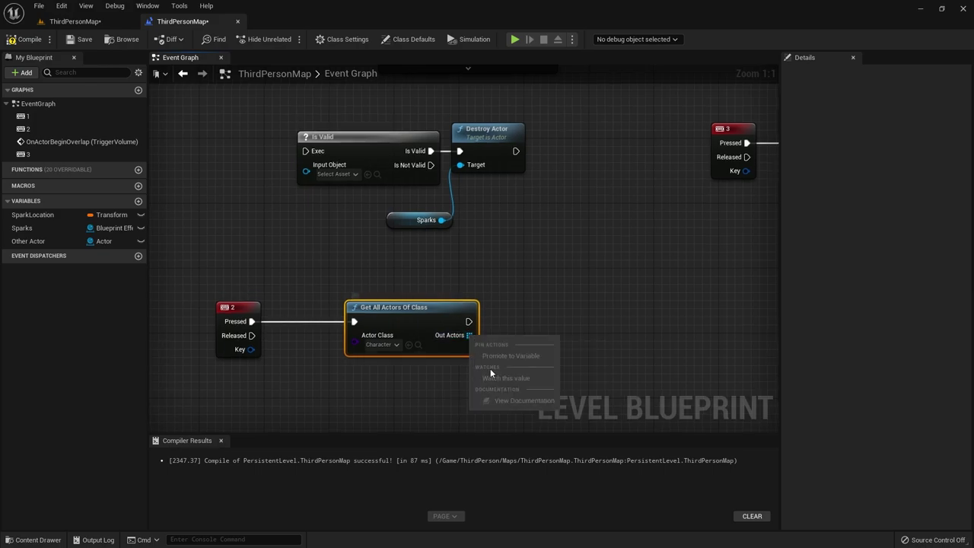
right_click(470, 342)
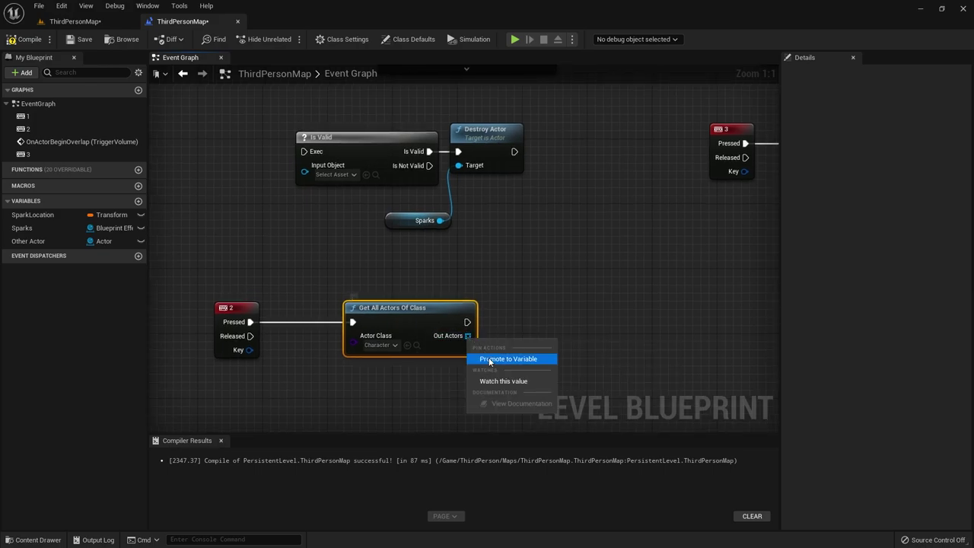
left_click(489, 356)
left_click(570, 324)
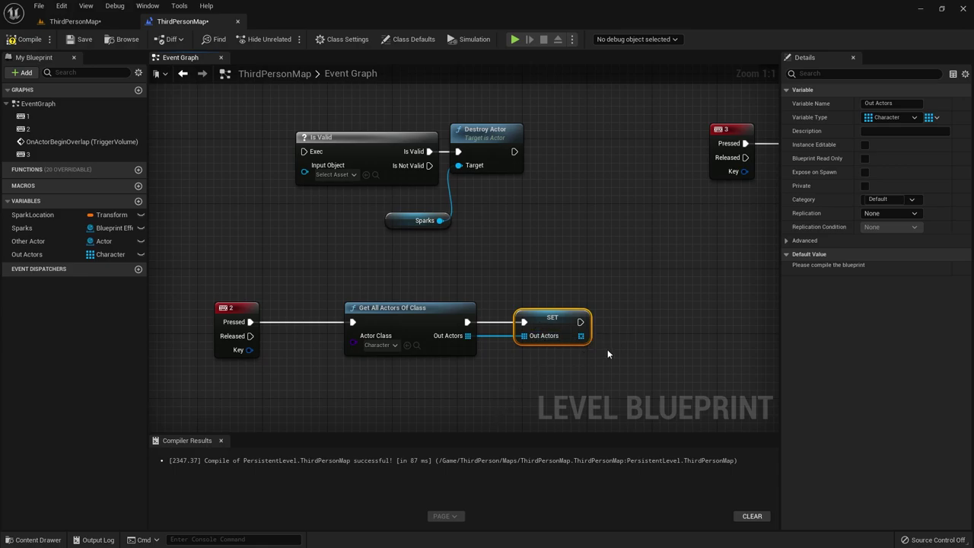
left_click_drag(342, 277, 294, 277)
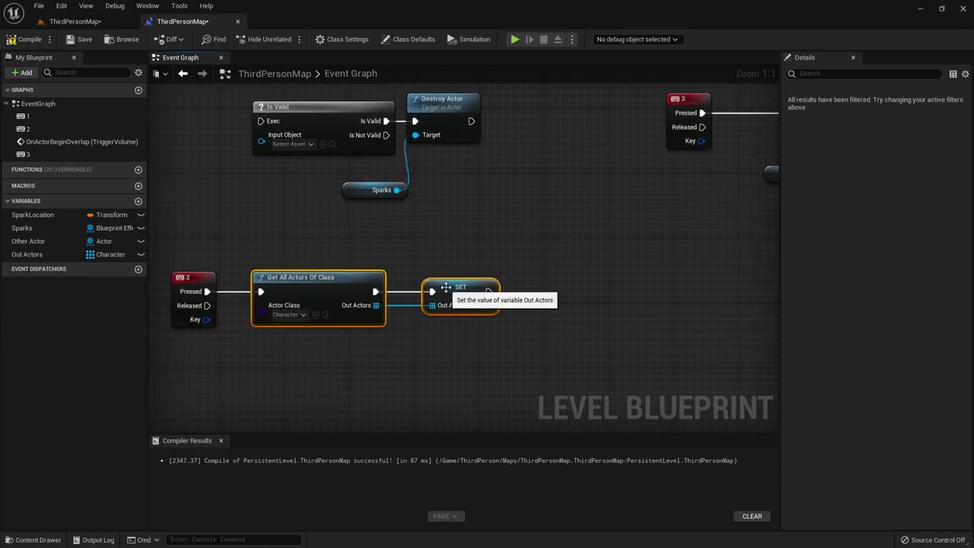
Step: Add a For Each Loop over Out Actors, run right after the variable is set
left_click_drag(489, 305, 518, 308)
type("for eac")
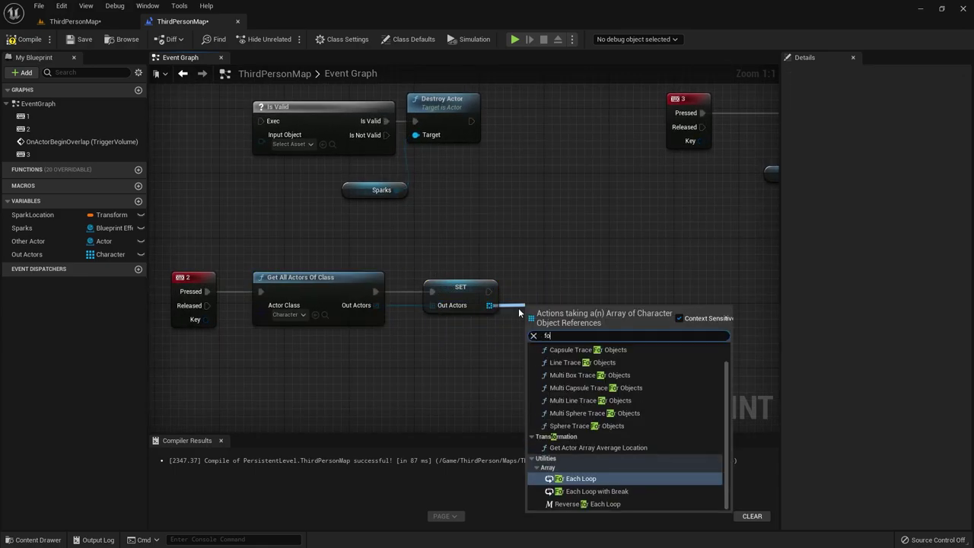
key("Return")
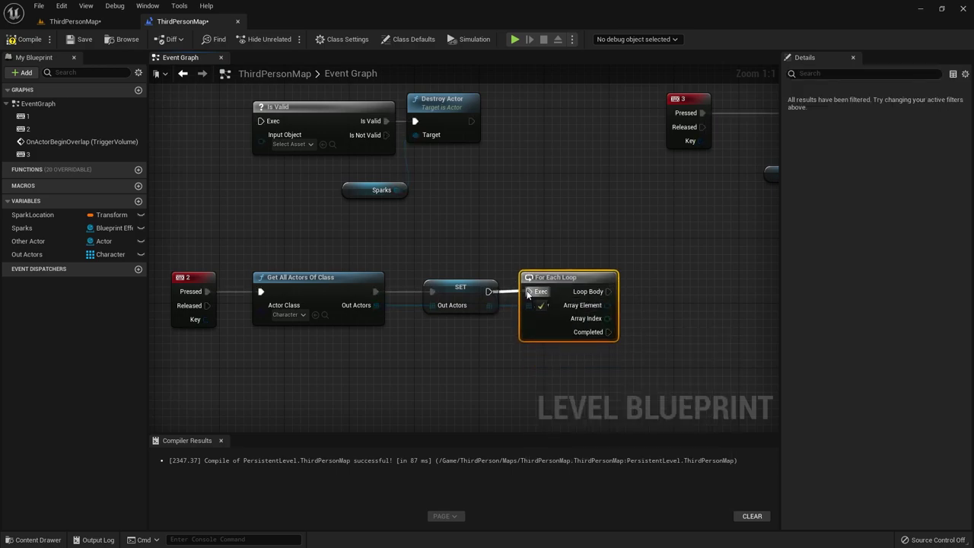
left_click_drag(488, 292, 528, 291)
right_click_drag(640, 307, 444, 320)
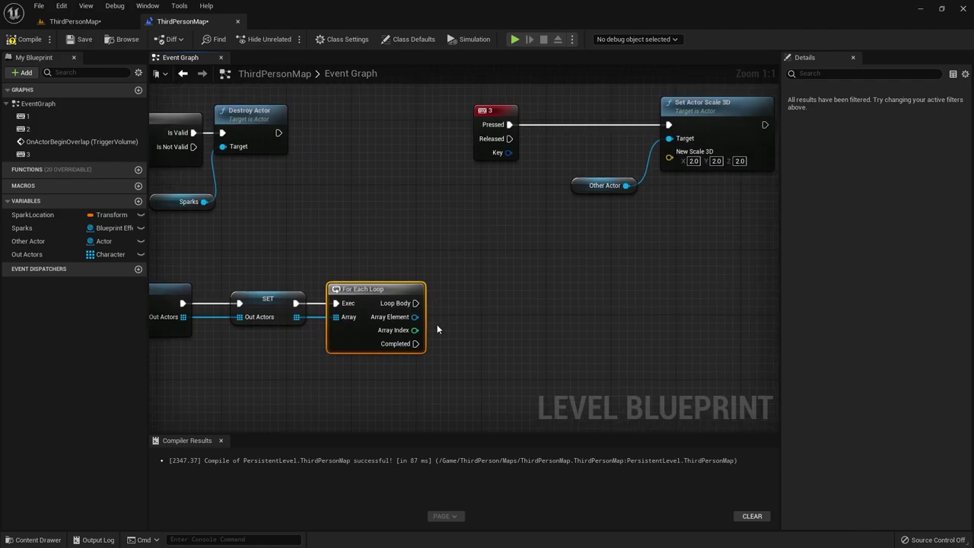
Step: Add a Set Actor Scale 3D for each array element, driven by the Loop Body
left_click_drag(414, 317, 457, 318)
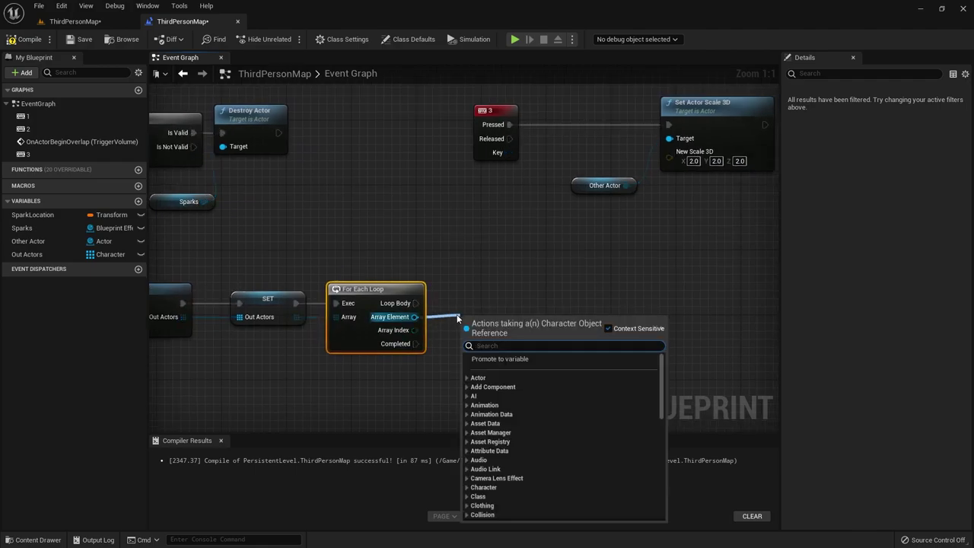
type("scalde")
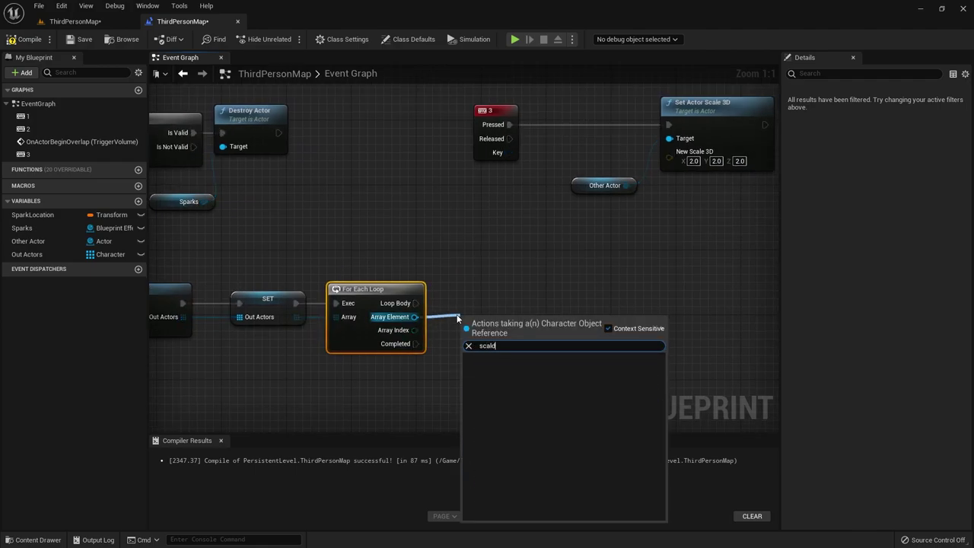
key("BackSpace")
type("e 3d")
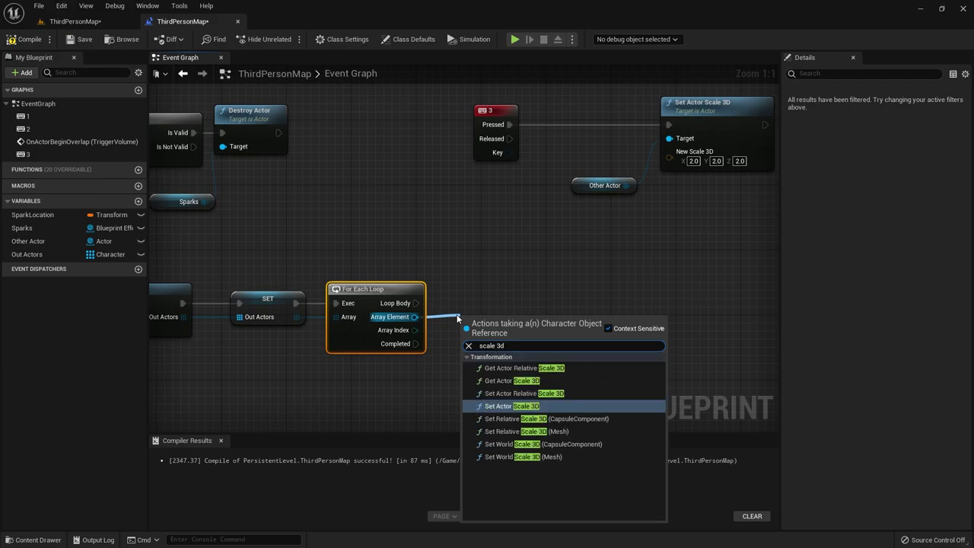
left_click(511, 407)
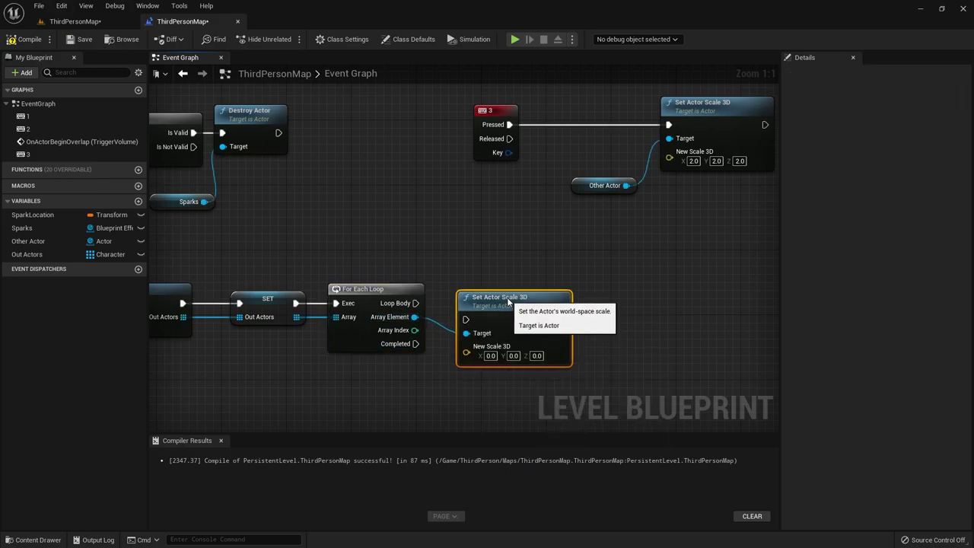
mouse_move(415, 303)
left_mouse_down()
mouse_move(466, 319)
mouse_move(473, 285)
left_mouse_up()
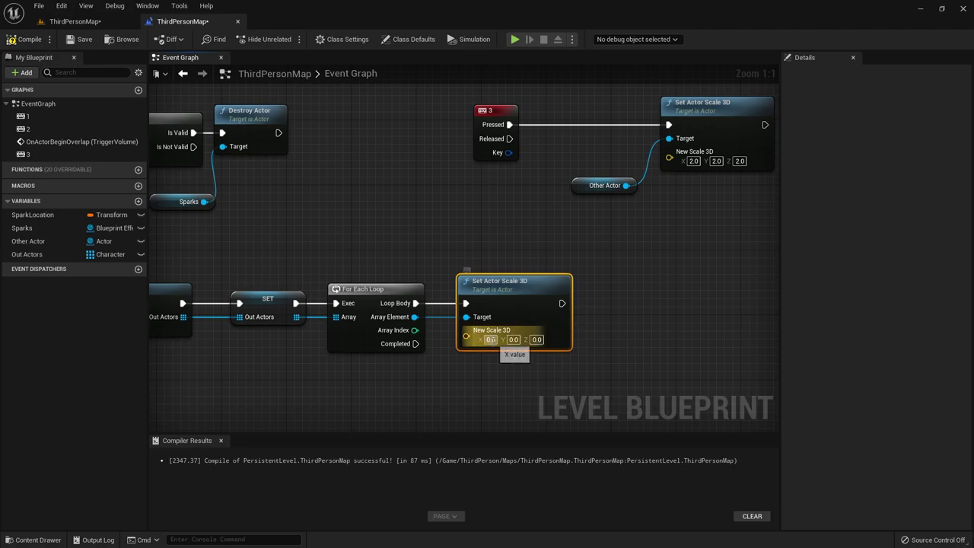
Step: Set the New Scale 3D to 3.0 on X, Y and Z
type("3")
left_click(513, 340)
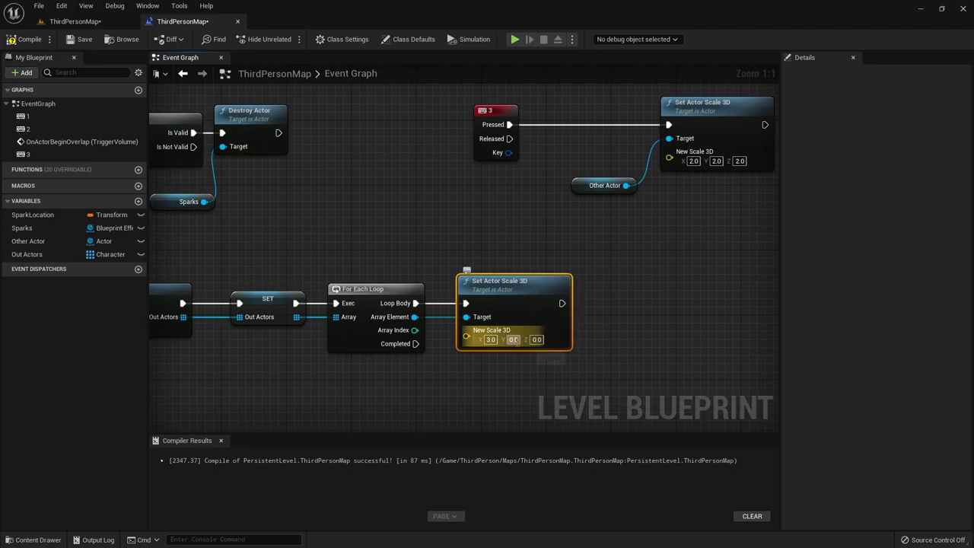
type("3")
left_click(536, 339)
type("3")
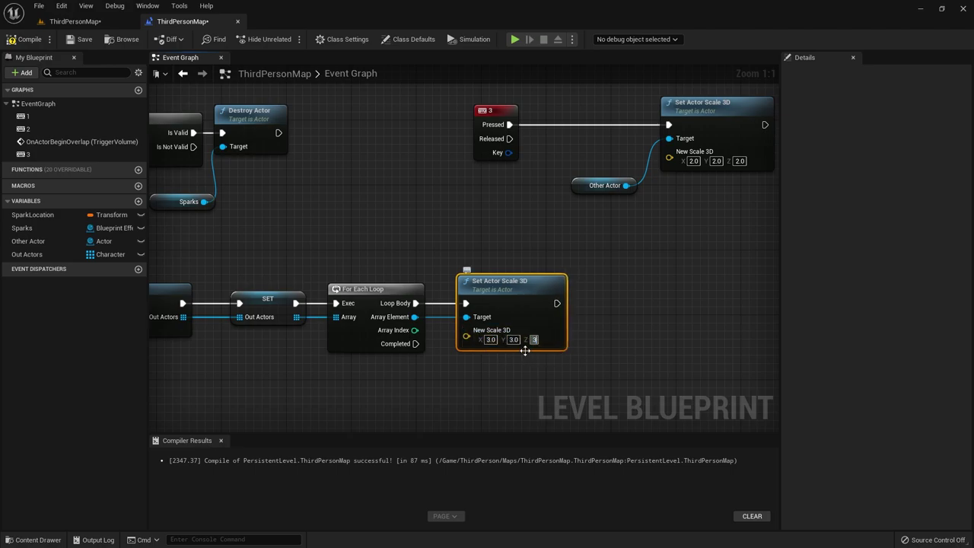
left_click(510, 389)
mouse_move(419, 391)
right_mouse_down()
mouse_move(616, 381)
mouse_move(606, 374)
right_mouse_up()
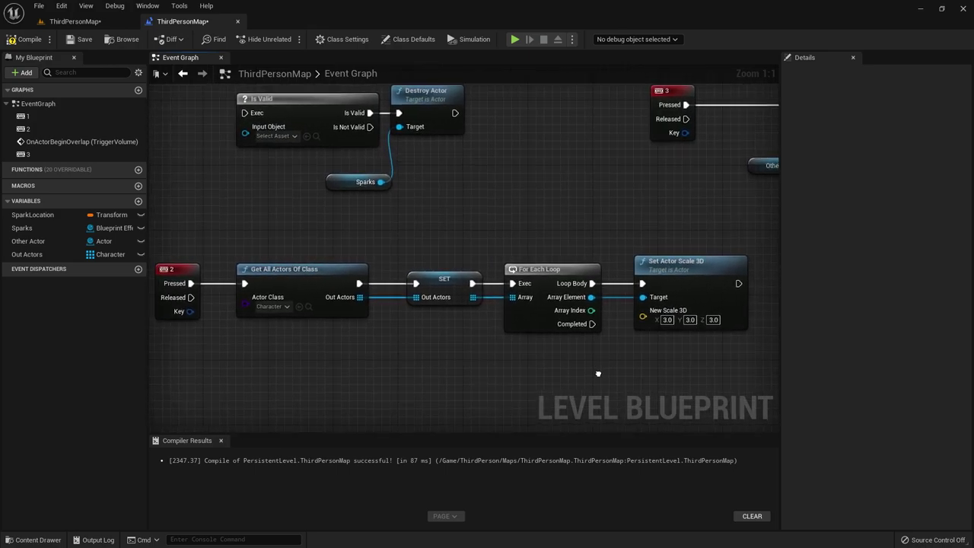
right_click(608, 373)
left_click(278, 321)
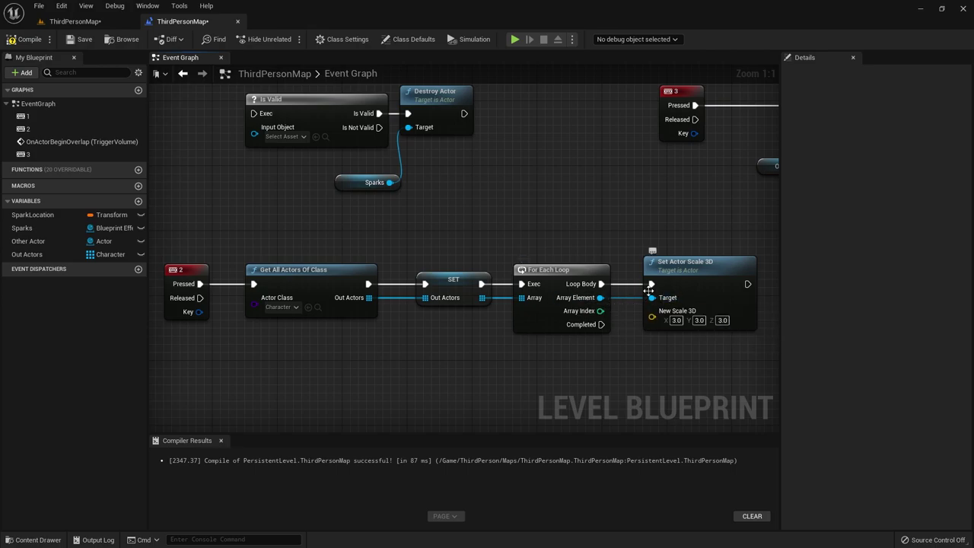
Step: Duplicate the third-person character with Ctrl+D and place the copy elsewhere in the level
left_click(98, 23)
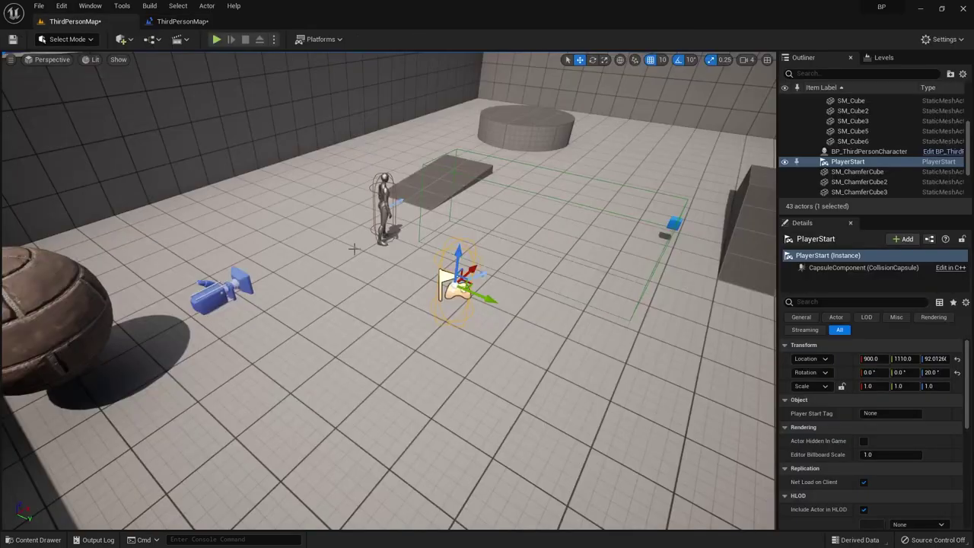
left_click(850, 101)
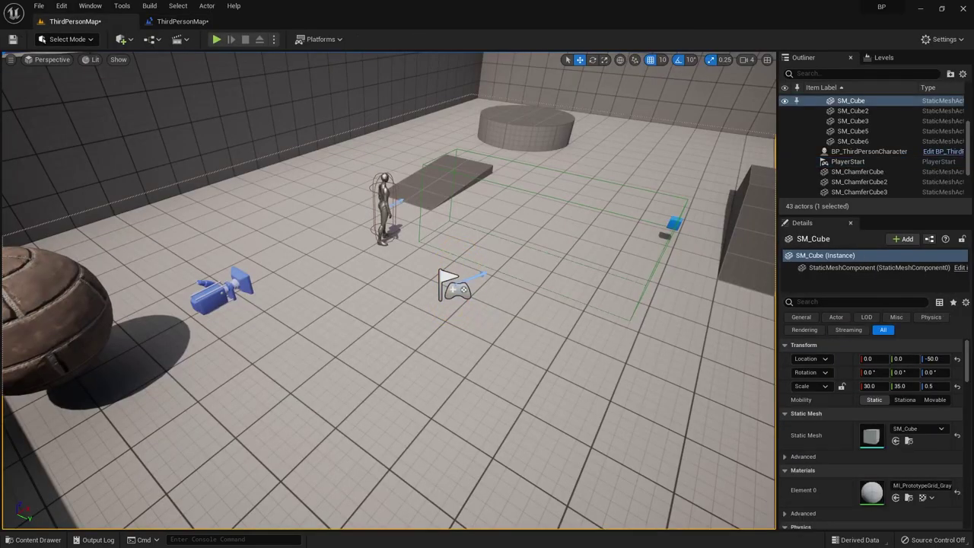
left_click(381, 209)
key("ctrl+d")
mouse_move(387, 199)
left_mouse_down()
mouse_move(550, 133)
mouse_move(660, 182)
left_mouse_up()
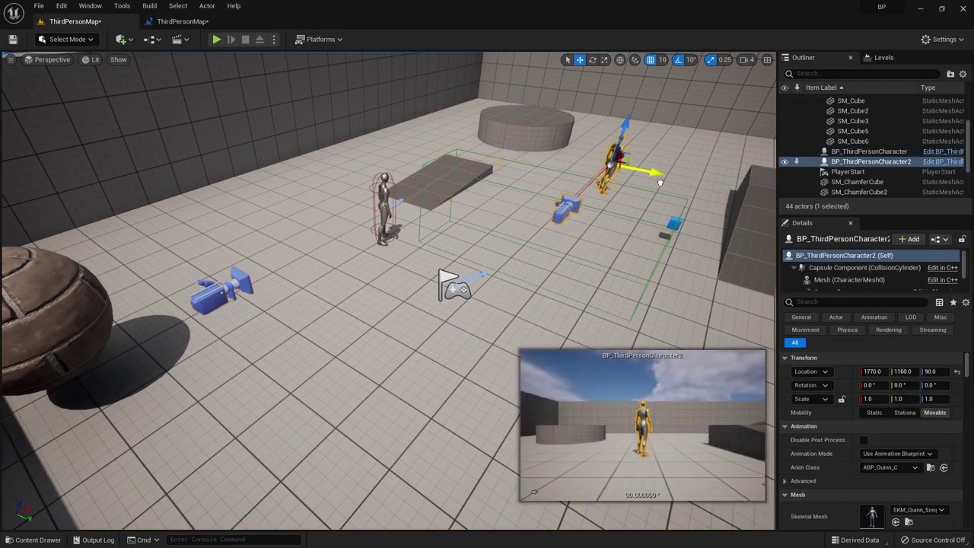
Step: Play-test the level, walking forward, then stop and return to the Level Blueprint graph
left_click(217, 40)
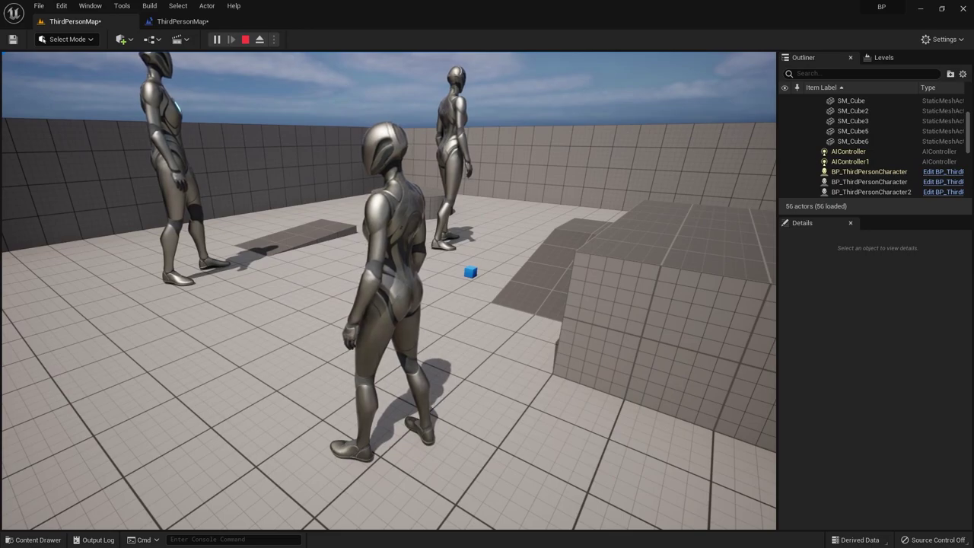
key("w")
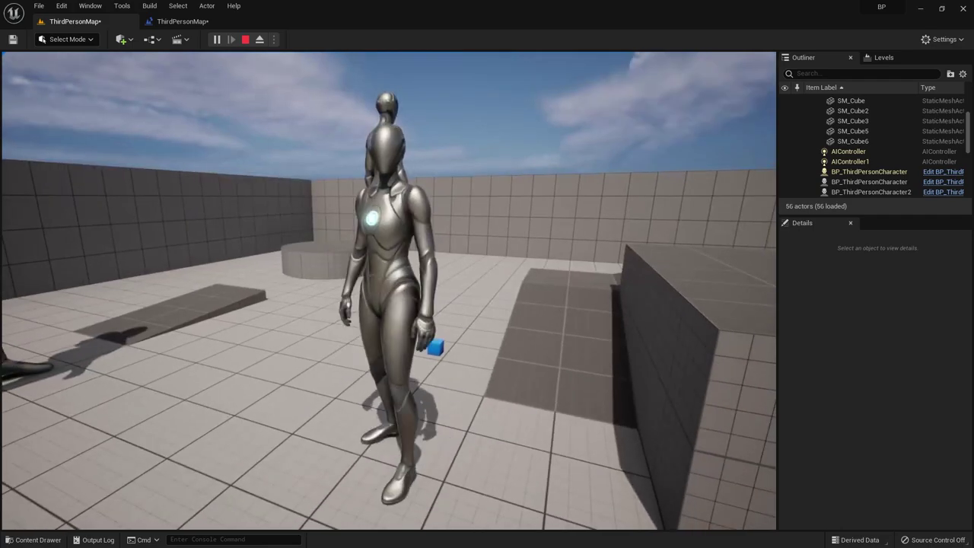
key("Escape")
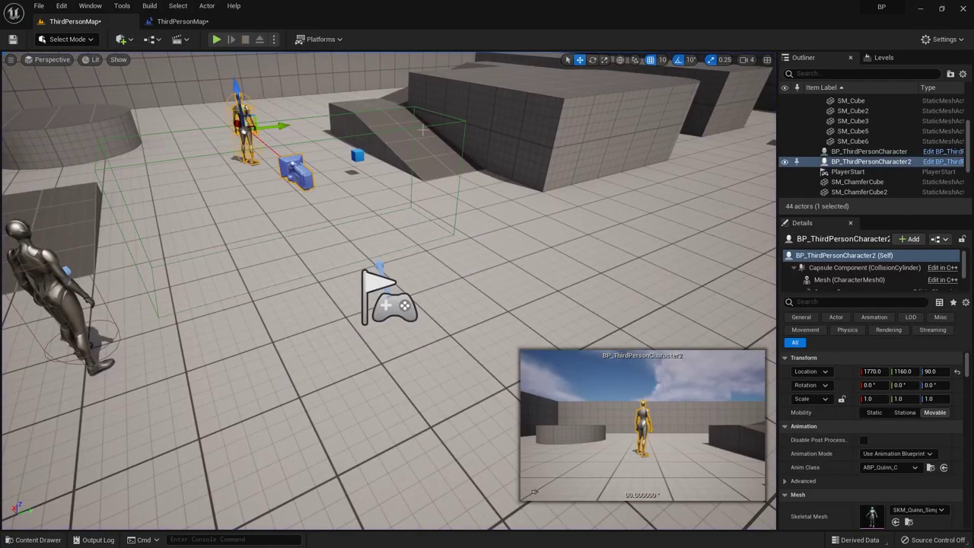
left_click(182, 21)
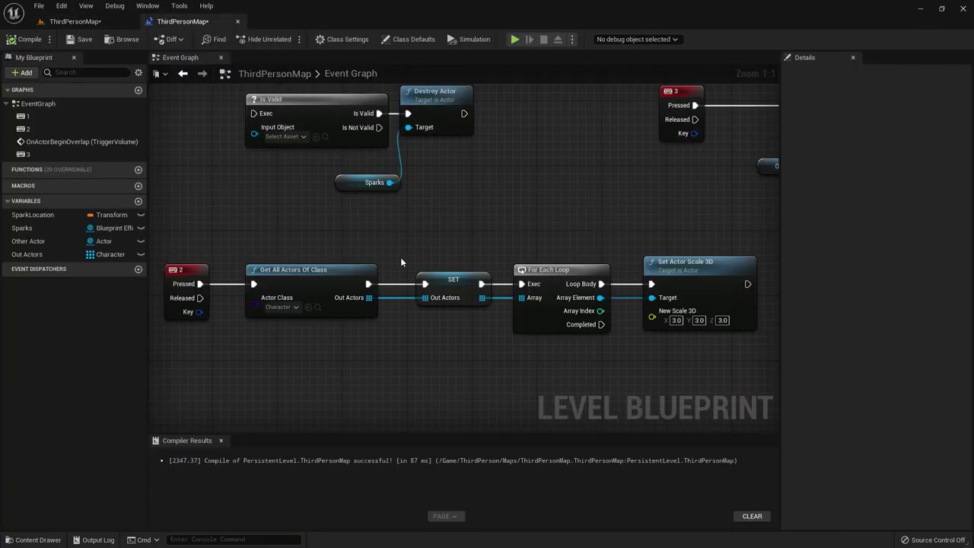